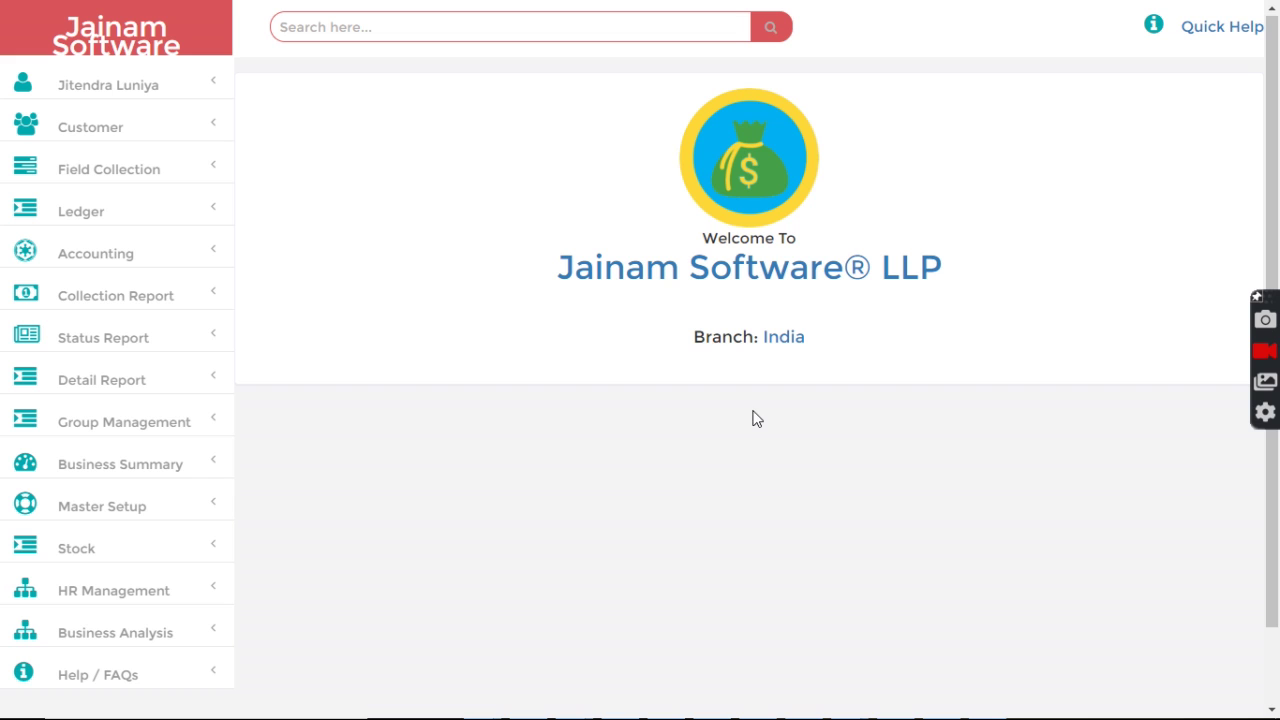
Step: Open the Branch Hierarchy form under Master Setup
{"action": "left_click", "coordinate": [98, 511]}
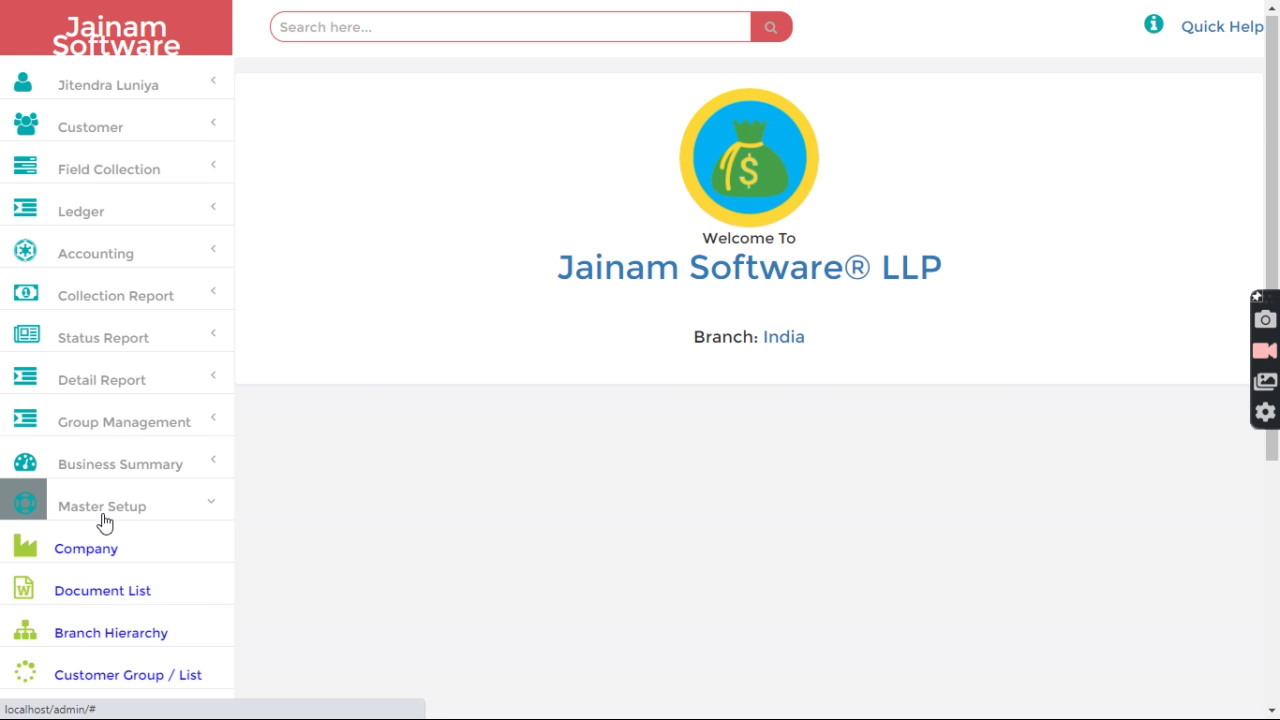
{"action": "scroll", "coordinate": [105, 470], "scroll_direction": "down", "scroll_amount": 2}
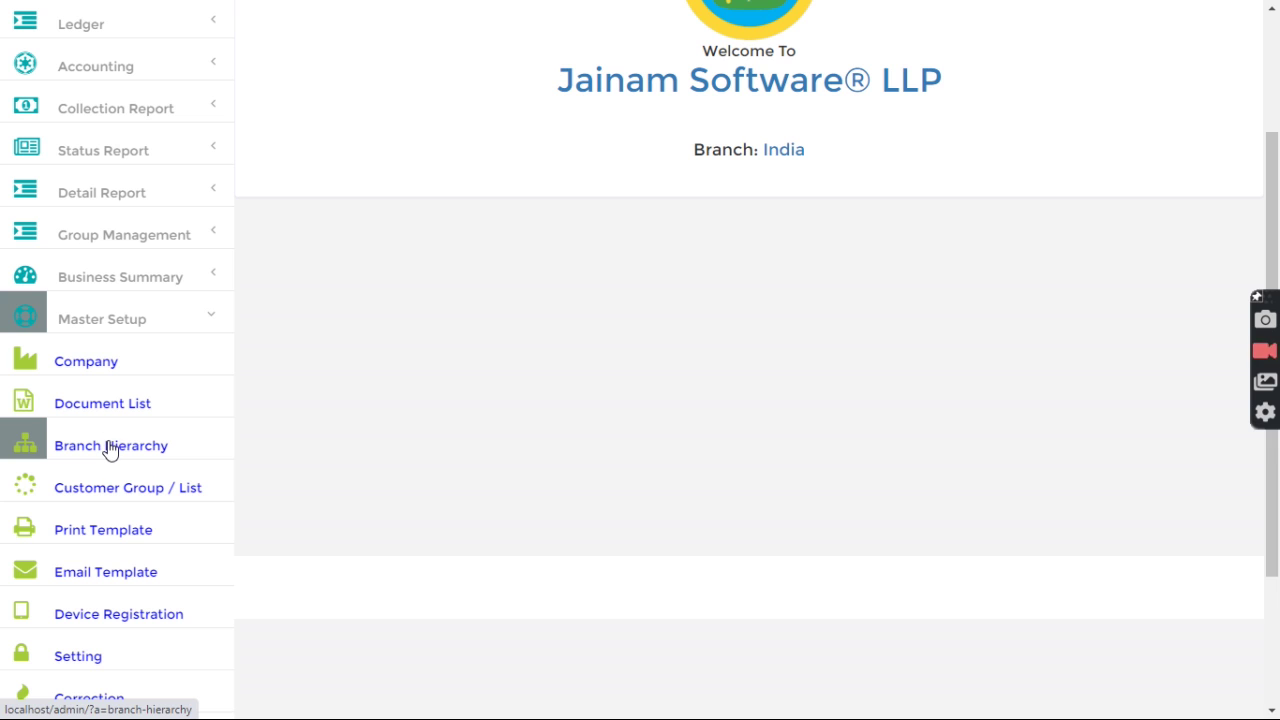
{"action": "left_click", "coordinate": [110, 445]}
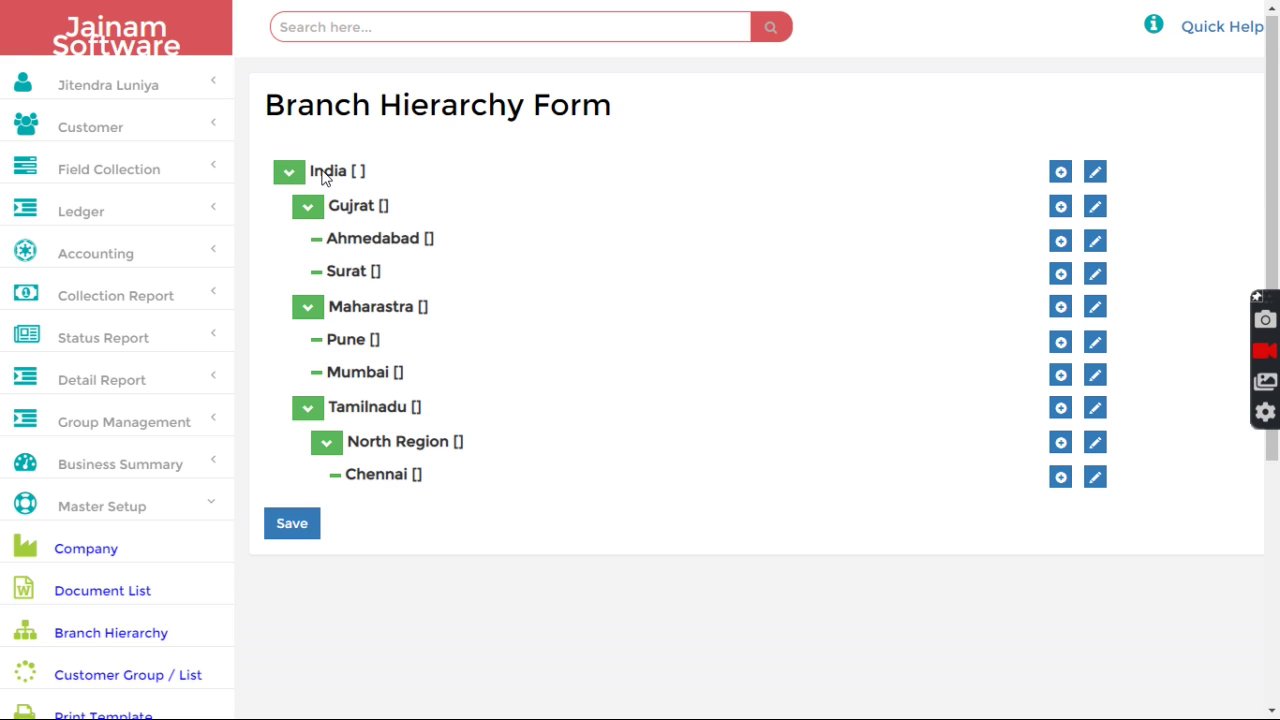
Step: Collapse and re-expand the India, Gujrat, Maharastra, Tamilnadu and North Region nodes to examine the branch structure
{"action": "left_click", "coordinate": [290, 174]}
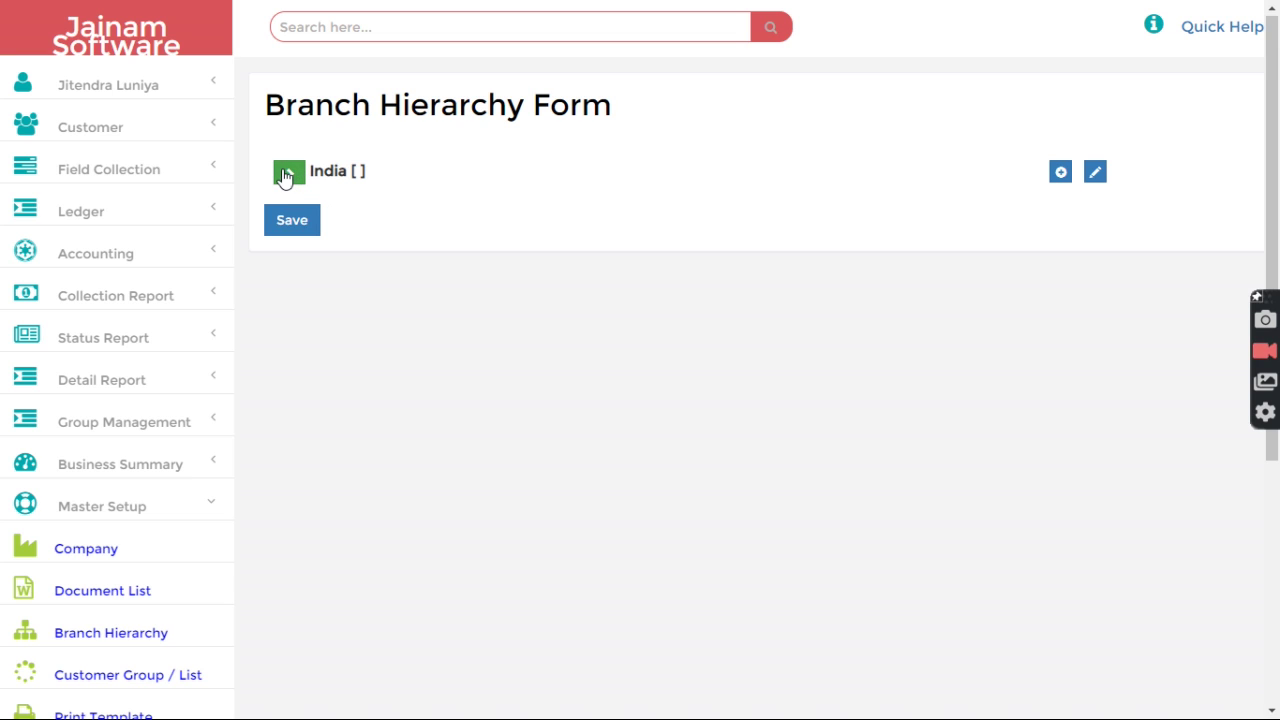
{"action": "left_click", "coordinate": [292, 174]}
{"action": "left_click", "coordinate": [307, 210]}
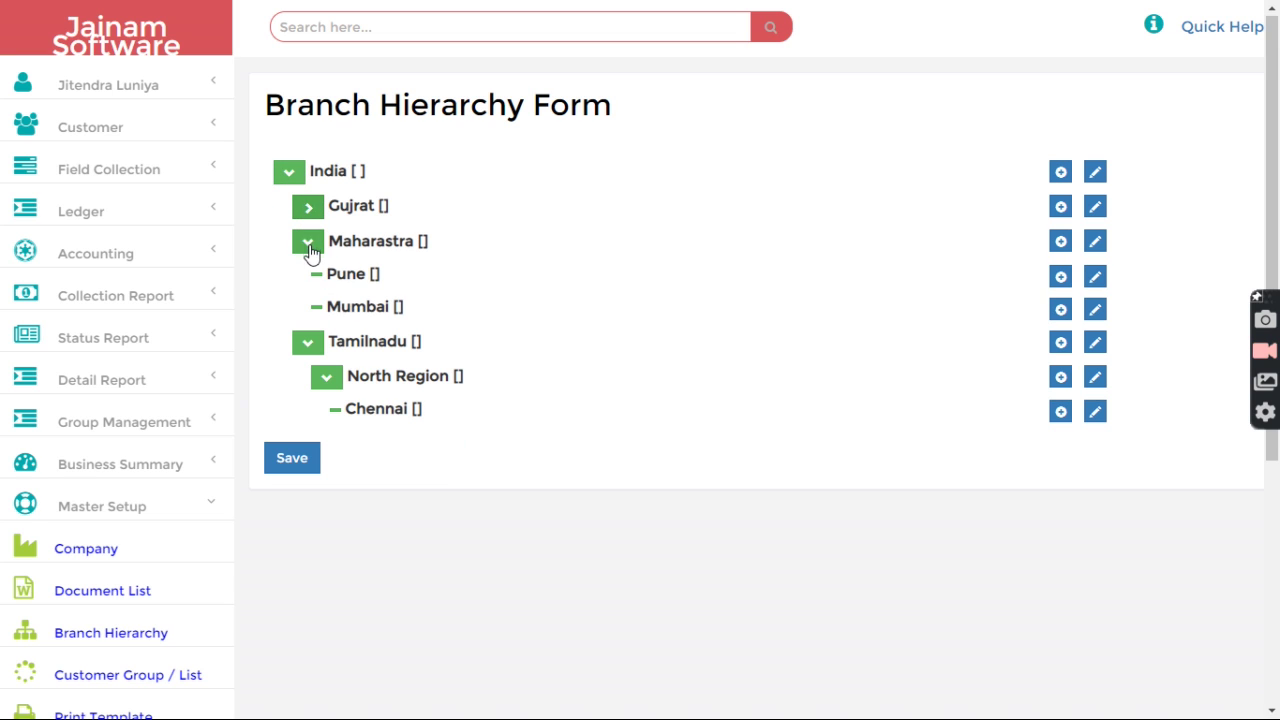
{"action": "left_click", "coordinate": [308, 242]}
{"action": "left_click", "coordinate": [308, 277]}
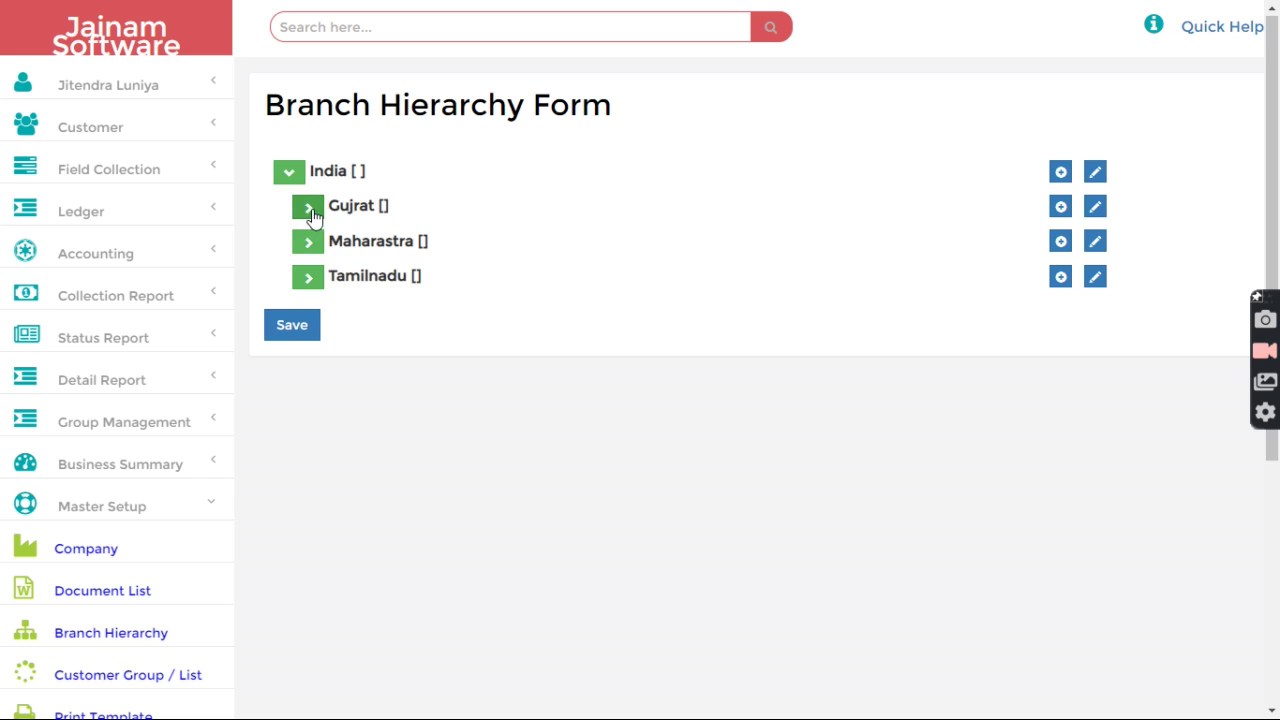
{"action": "left_click", "coordinate": [308, 208]}
{"action": "left_click", "coordinate": [309, 306]}
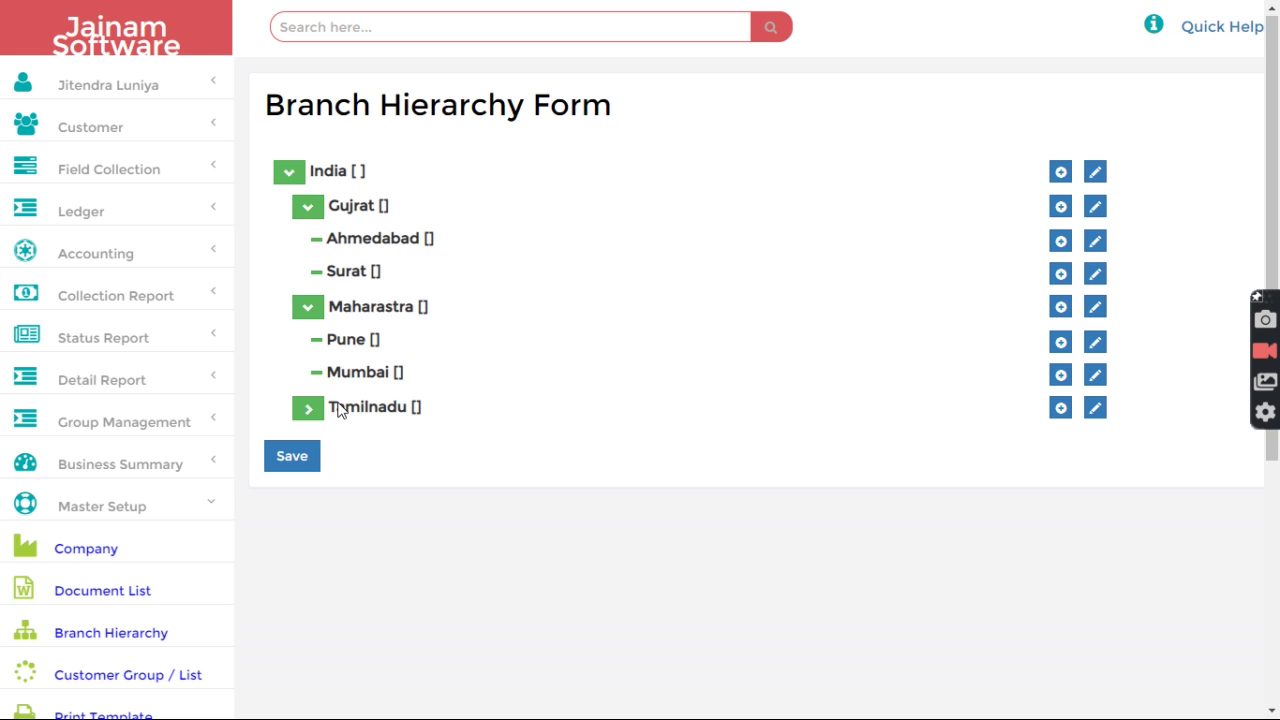
{"action": "left_click", "coordinate": [308, 409]}
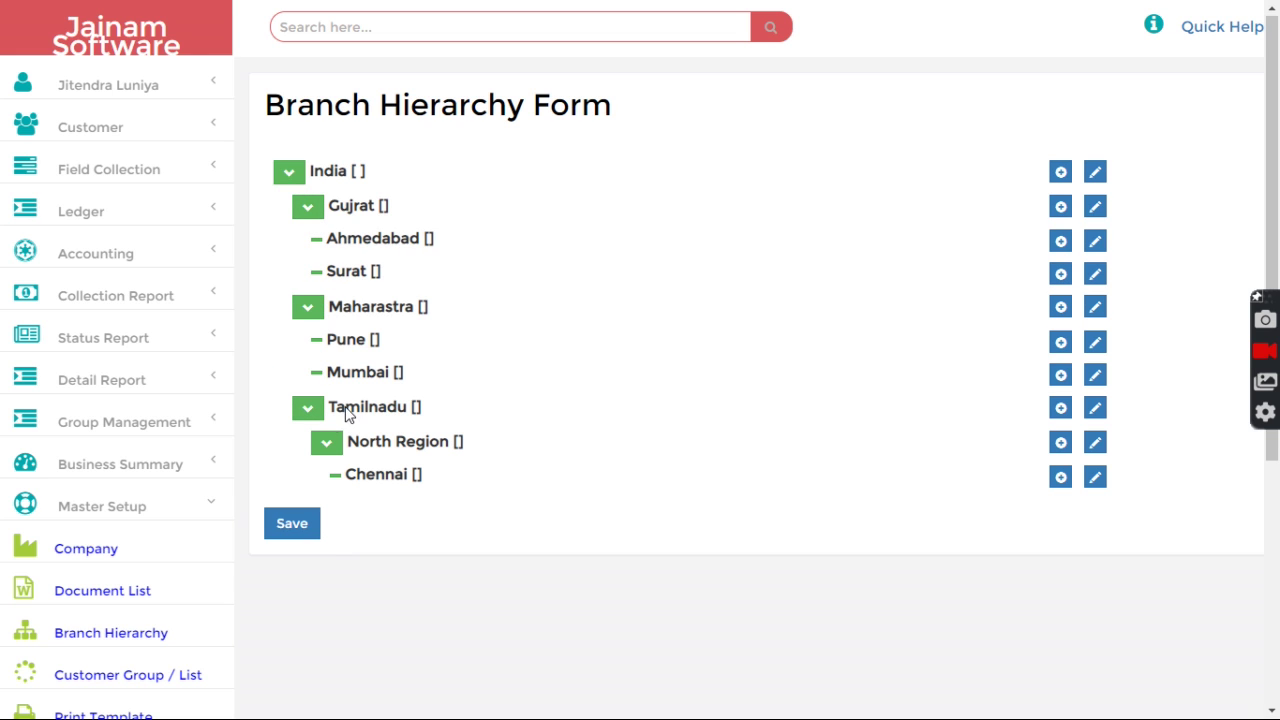
{"action": "left_click", "coordinate": [328, 447]}
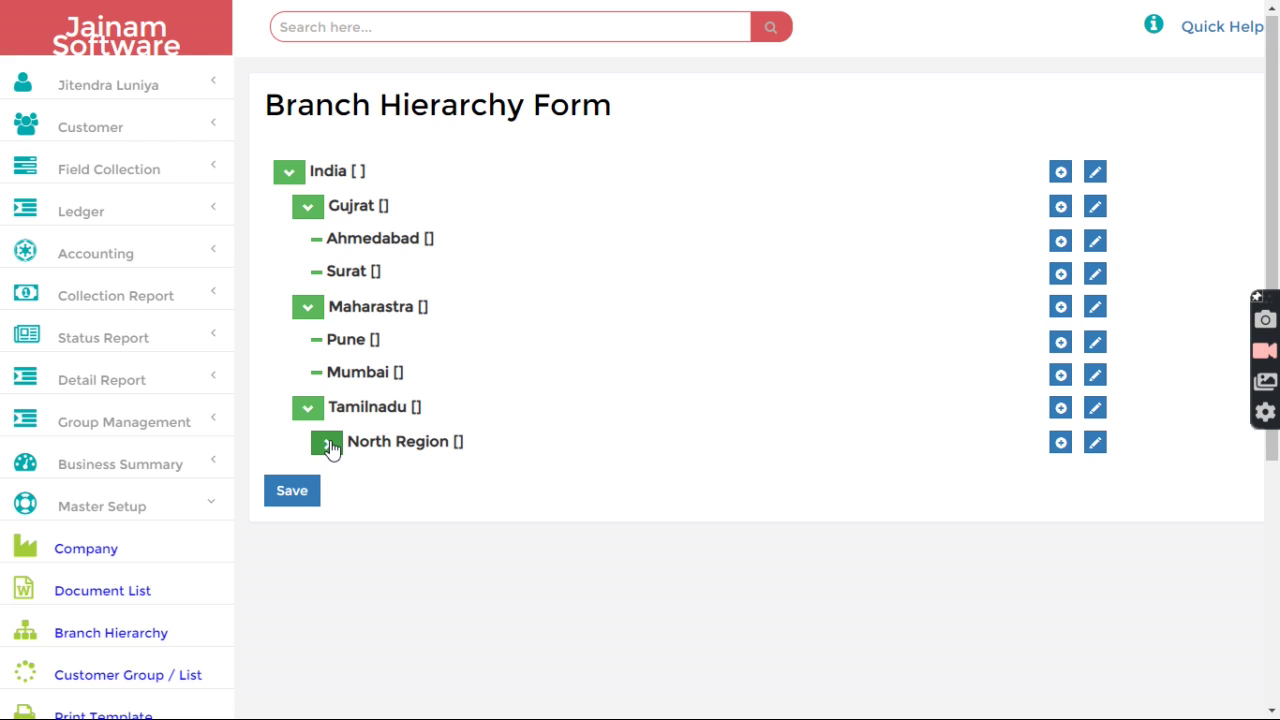
{"action": "left_click", "coordinate": [331, 447]}
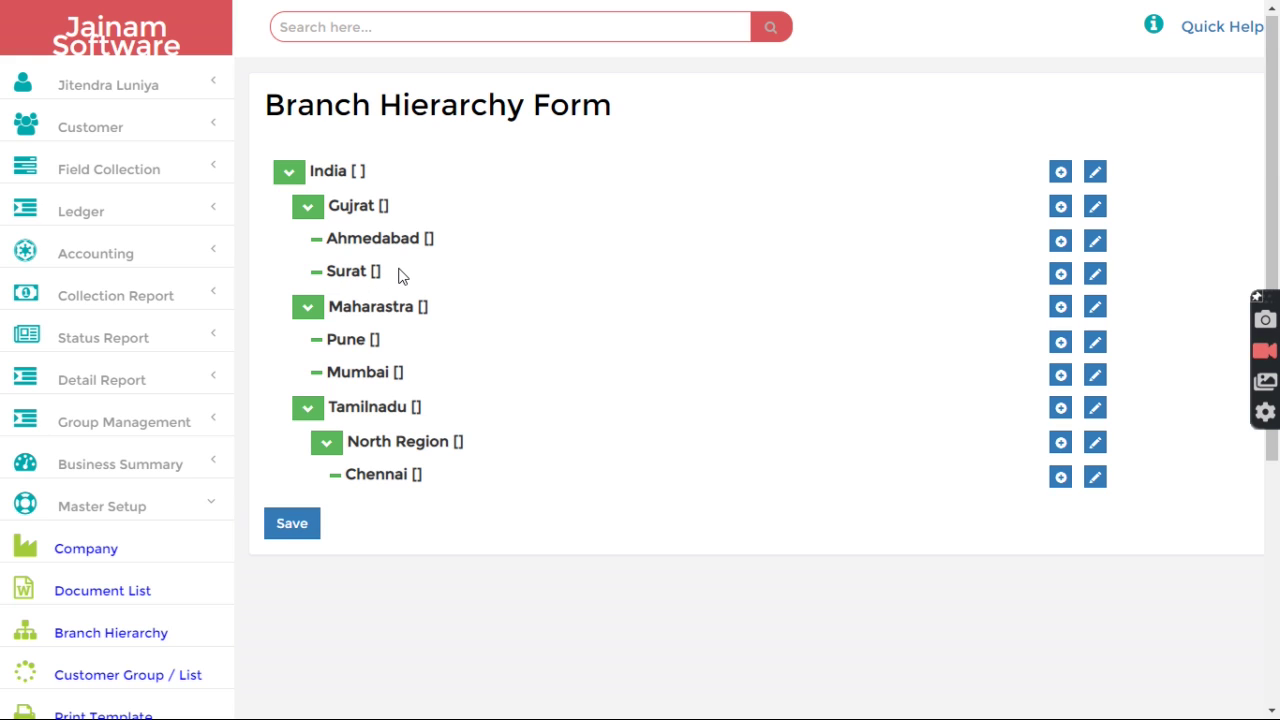
Step: Collapse the Gujrat, Maharastra and Tamilnadu nodes to view only the state-level branches under India
{"action": "left_click", "coordinate": [305, 210]}
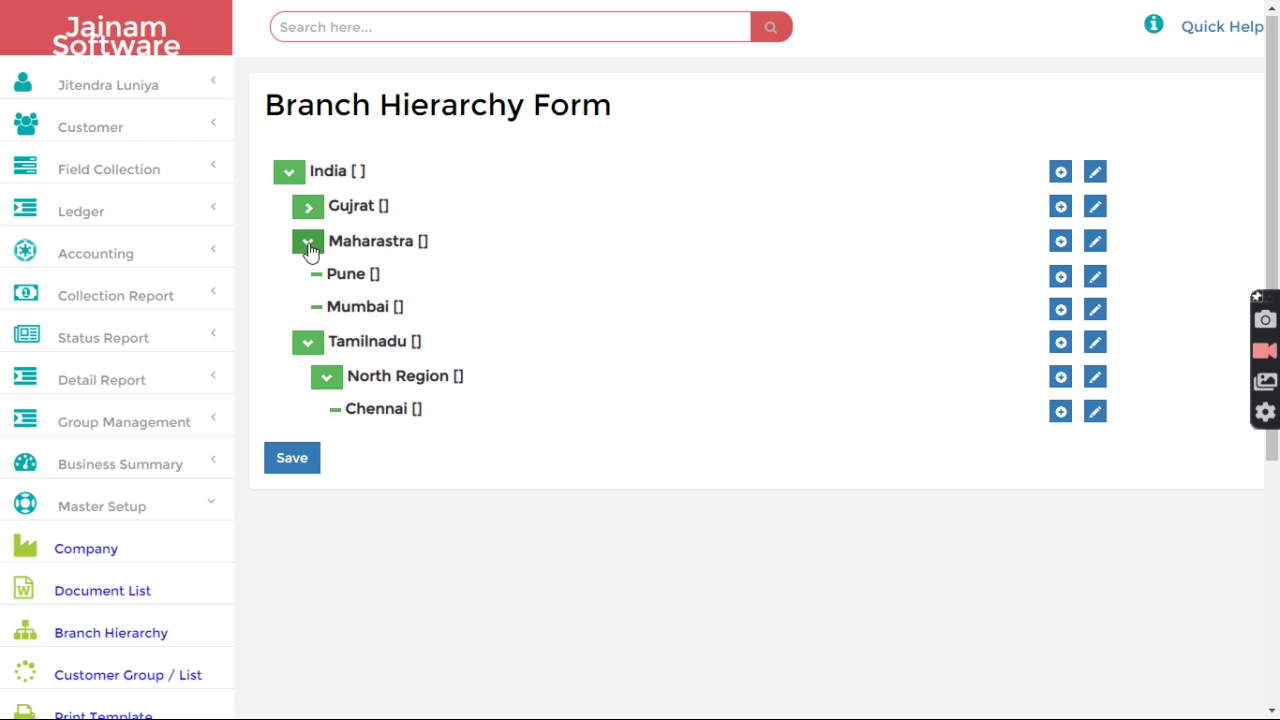
{"action": "left_click", "coordinate": [307, 243]}
{"action": "left_click", "coordinate": [309, 282]}
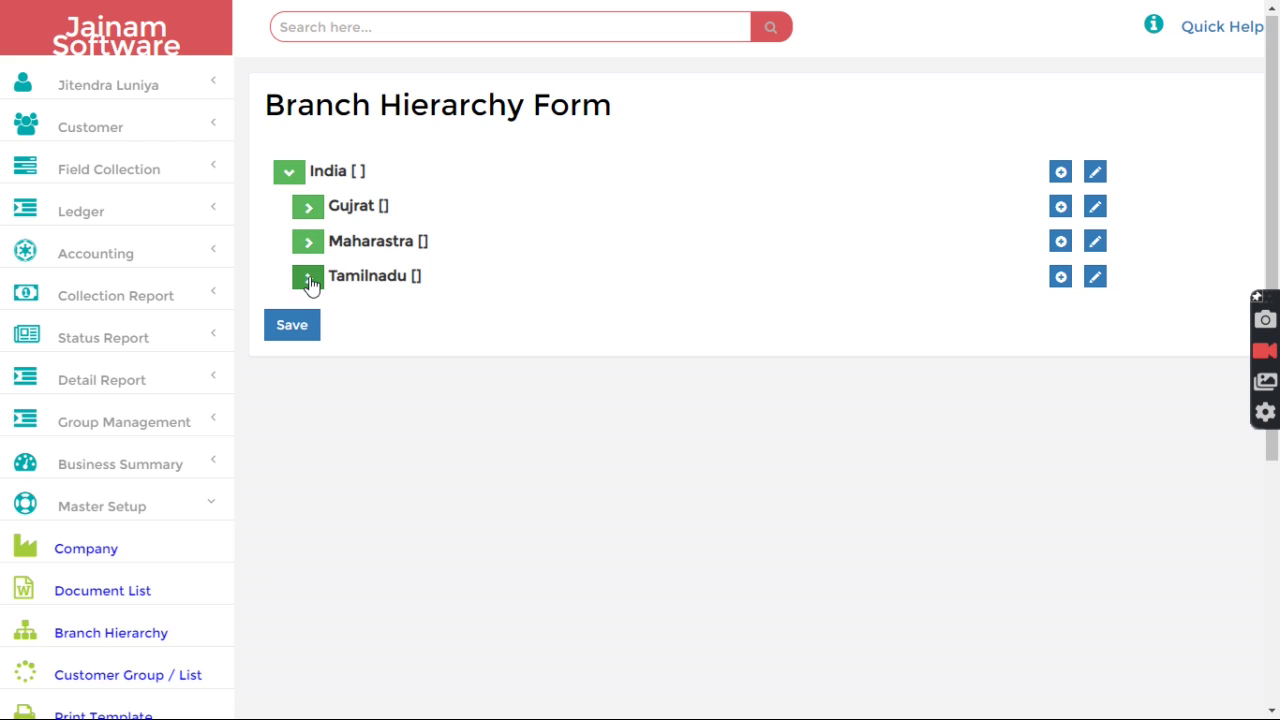
Step: View the New Group choices for the Ahmedabad group in Customer Group / List, and return to the Branch Hierarchy form
{"action": "scroll", "coordinate": [170, 515], "scroll_direction": "down", "scroll_amount": 2}
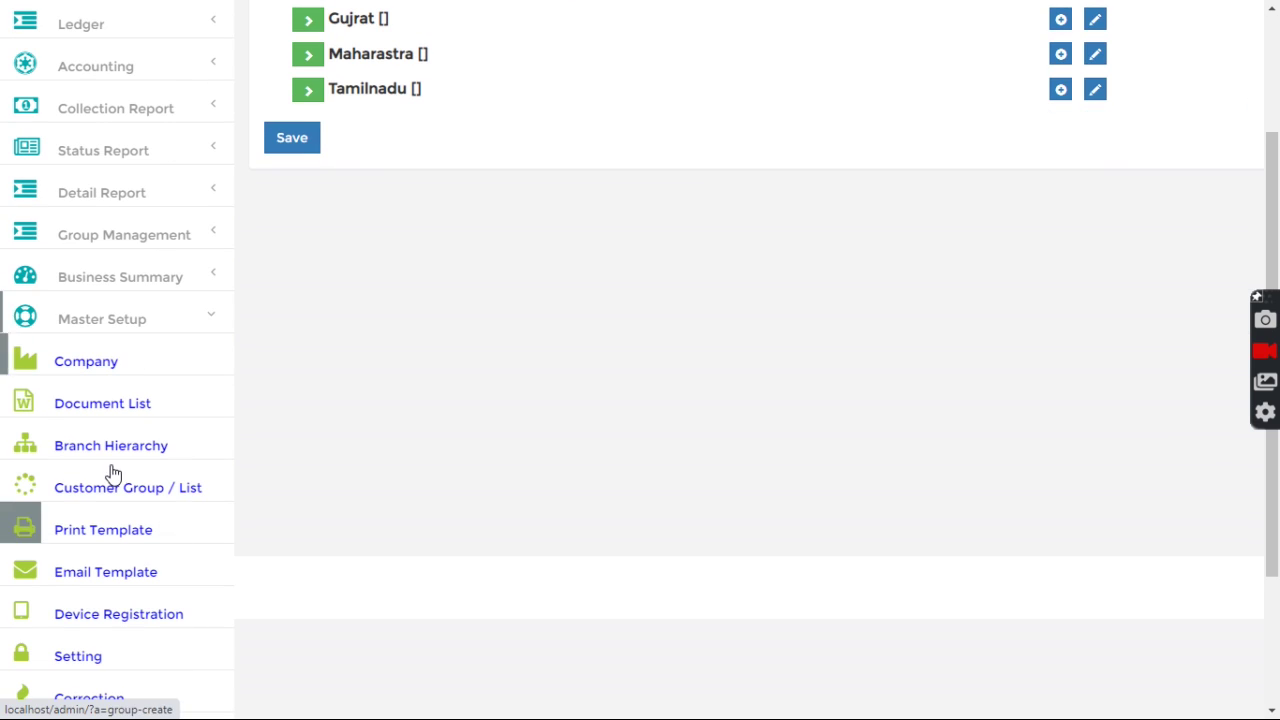
{"action": "left_click", "coordinate": [108, 494]}
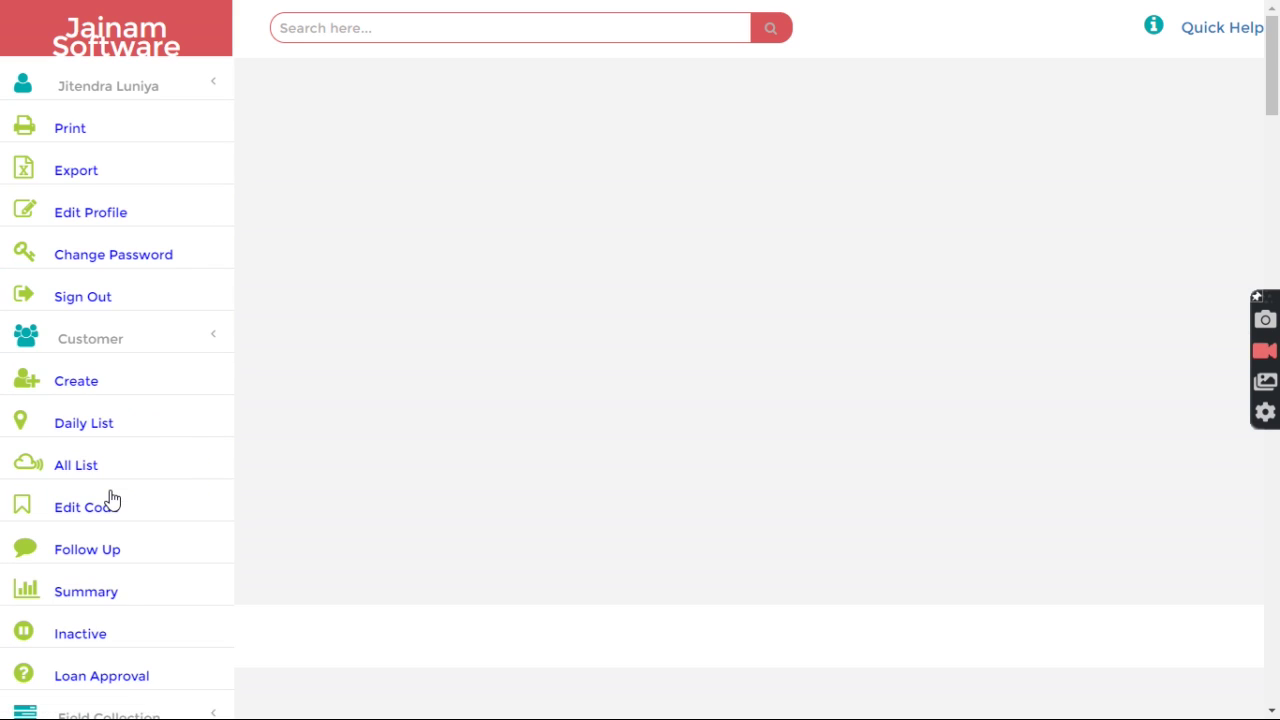
{"action": "scroll", "coordinate": [297, 514], "scroll_direction": "down", "scroll_amount": 2}
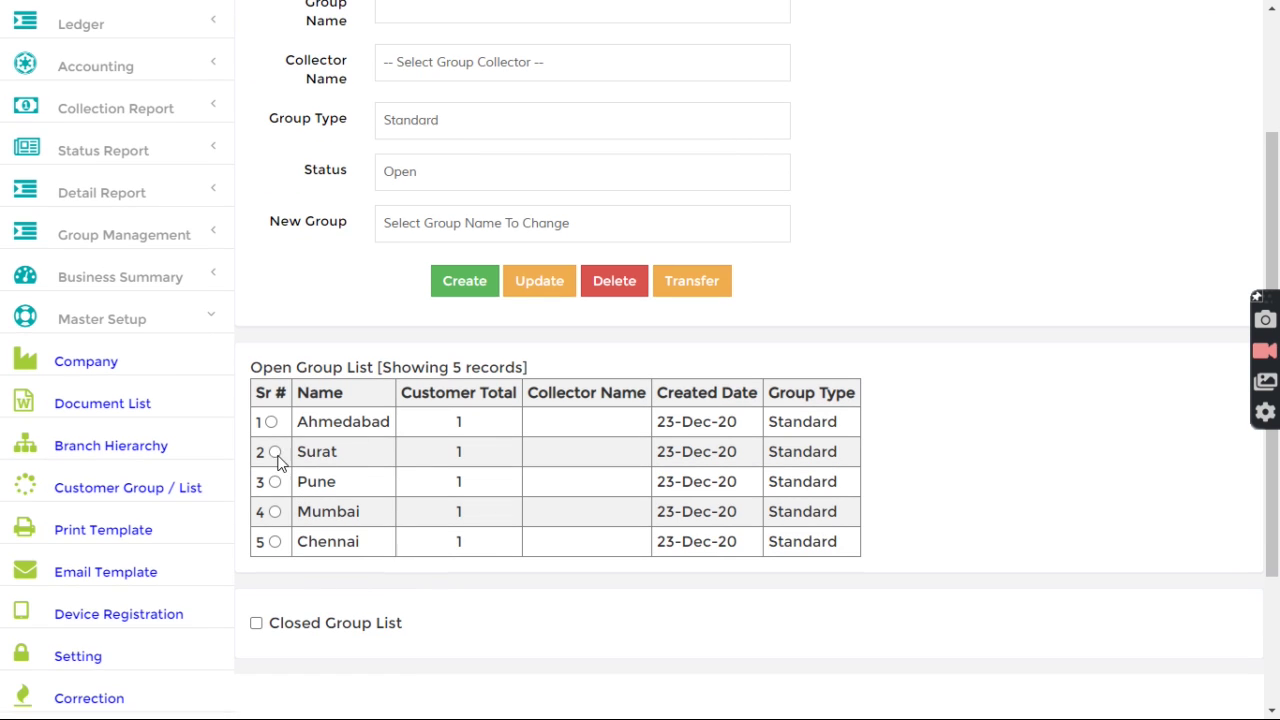
{"action": "left_click", "coordinate": [271, 423]}
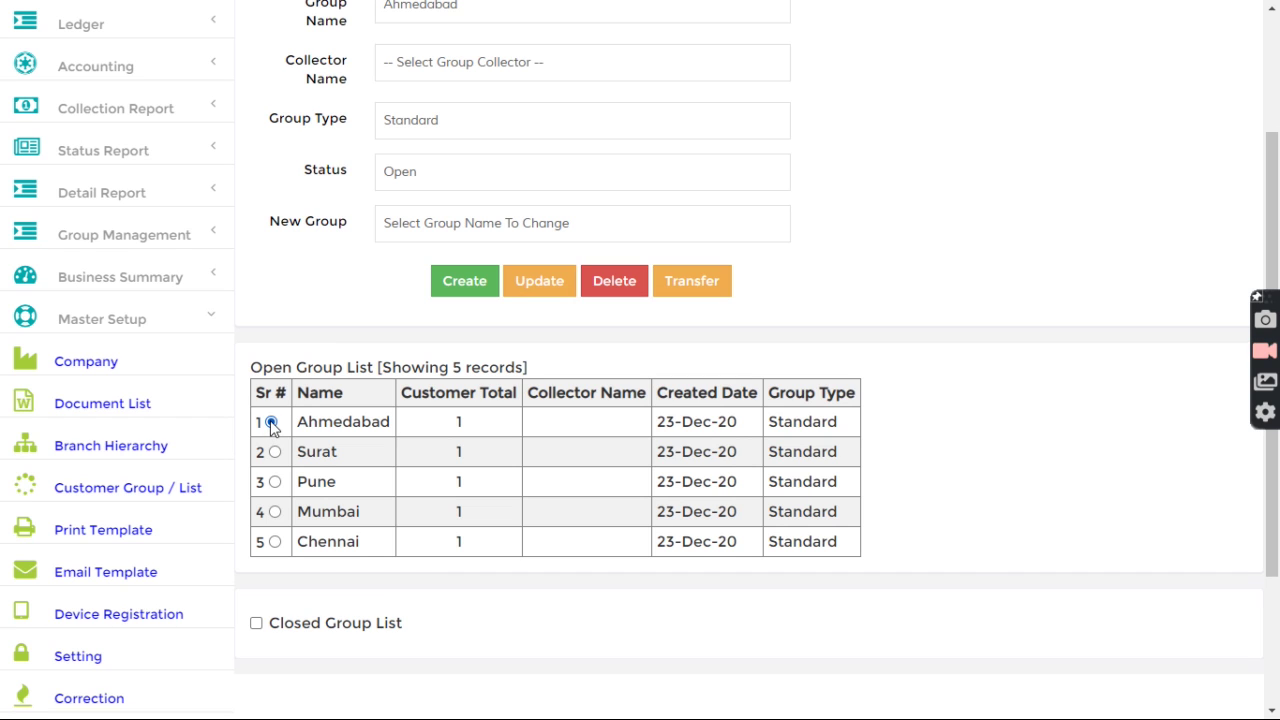
{"action": "left_click", "coordinate": [436, 228]}
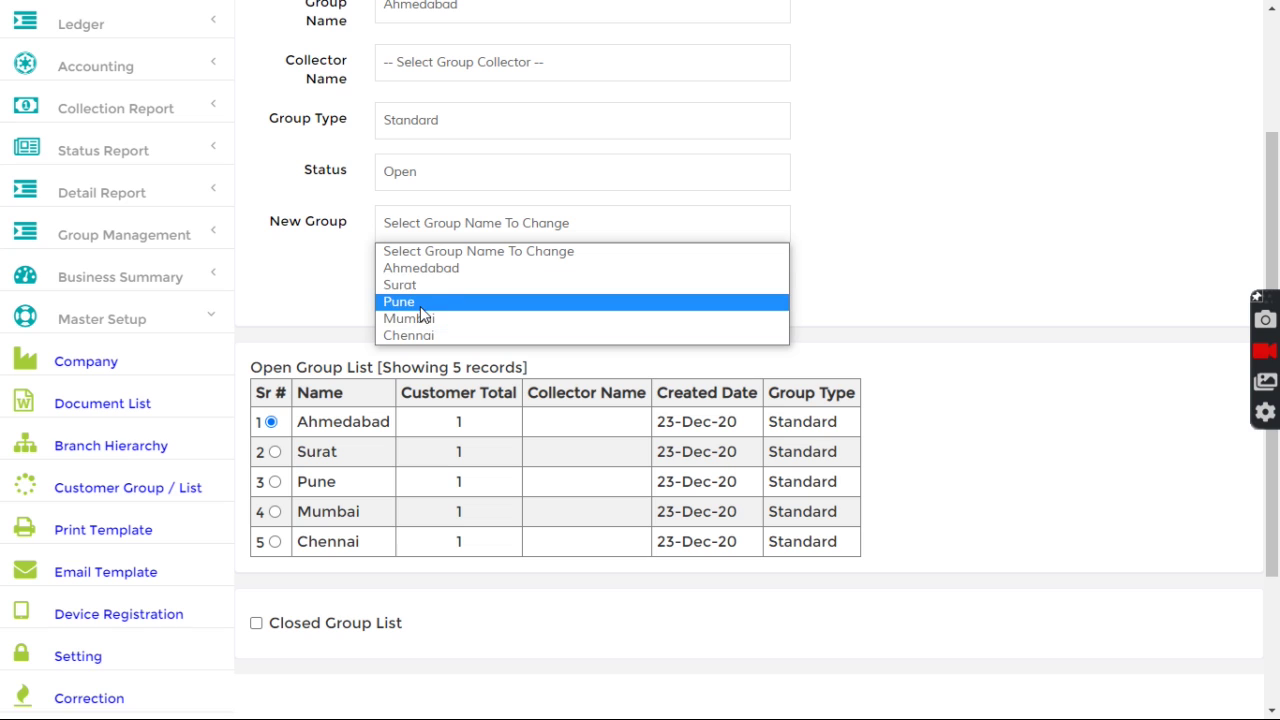
{"action": "left_click", "coordinate": [816, 290]}
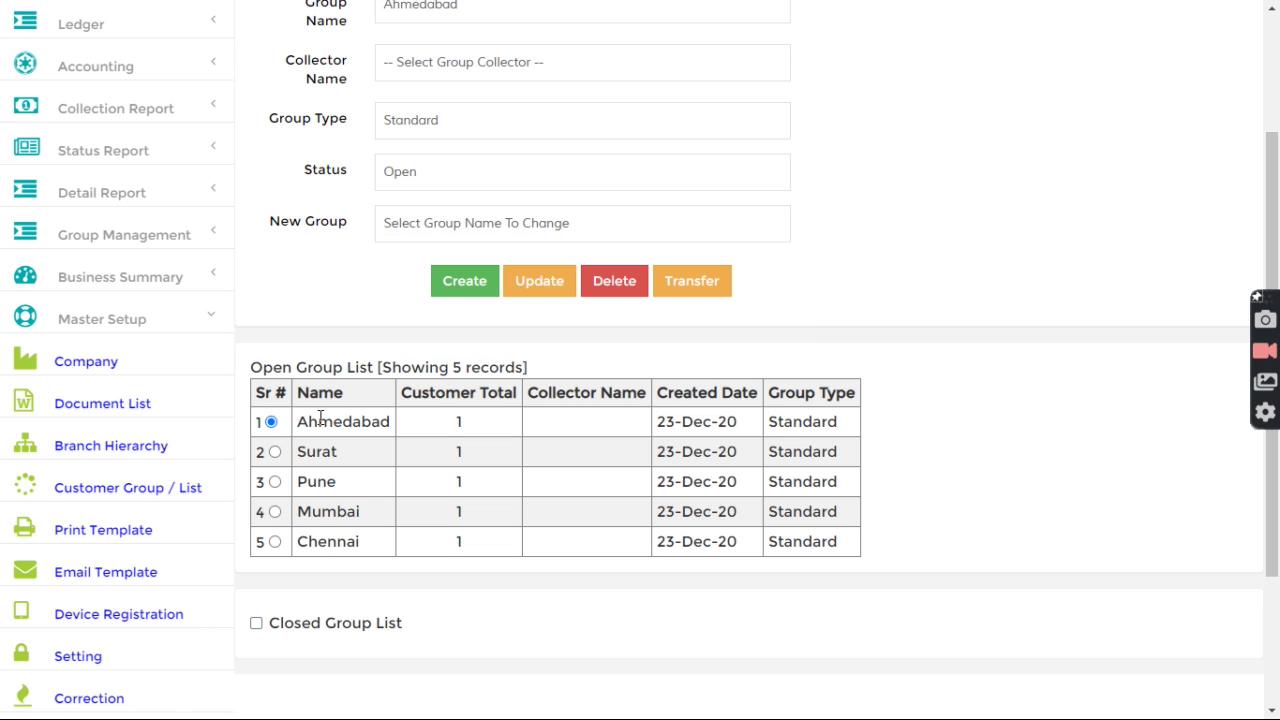
{"action": "left_click", "coordinate": [114, 450]}
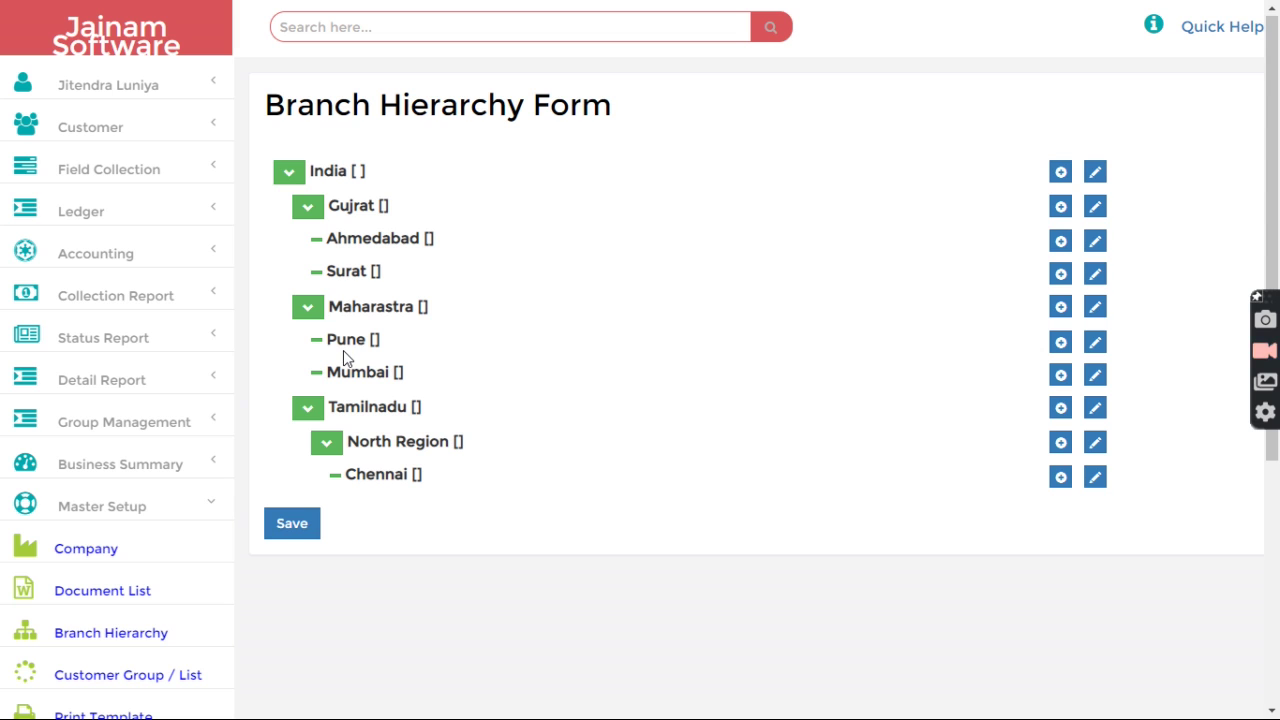
Step: Select the Ahmedabad group in Customer Group / List and choose Ahmedabad as its New Group
{"action": "scroll", "coordinate": [352, 458], "scroll_direction": "down", "scroll_amount": 2}
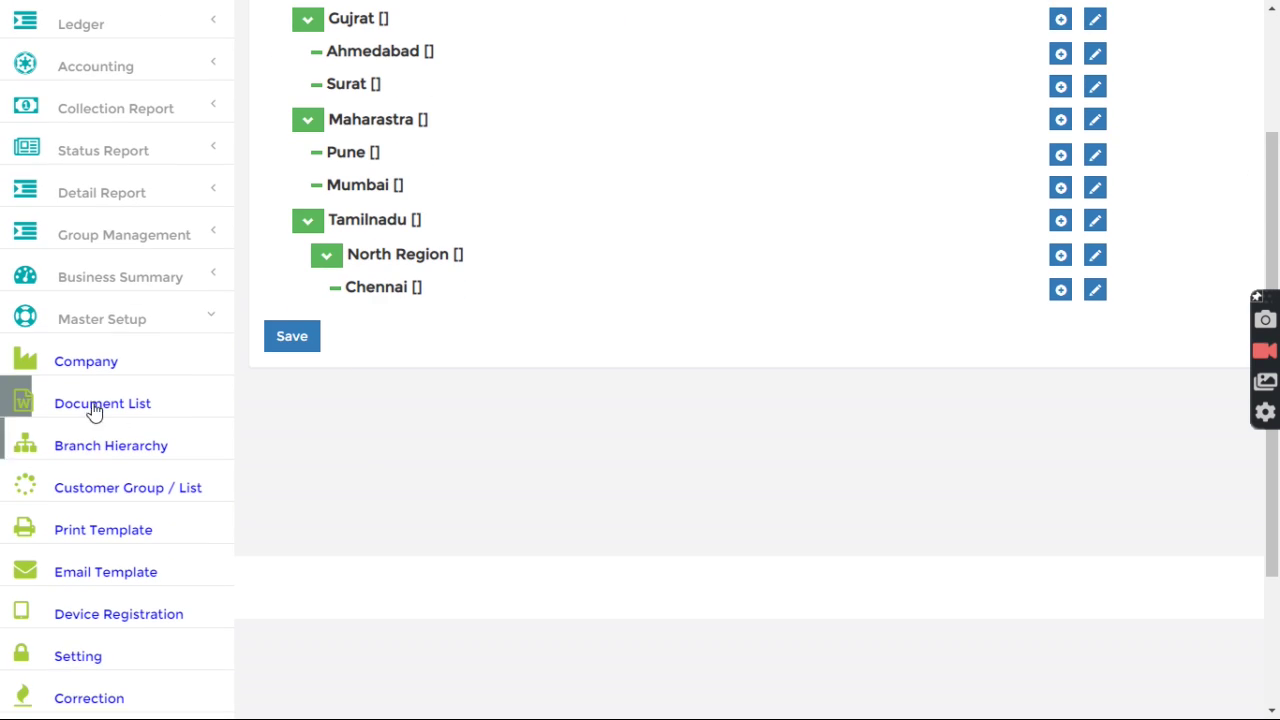
{"action": "left_click", "coordinate": [112, 488]}
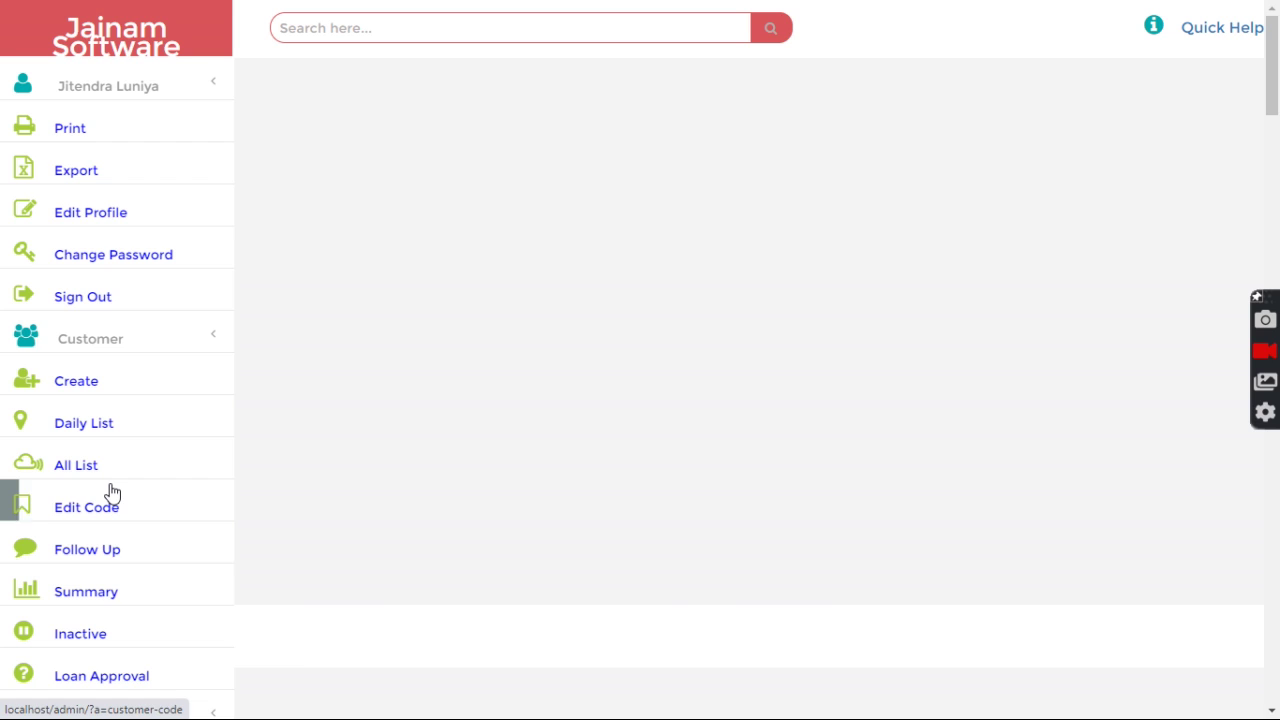
{"action": "scroll", "coordinate": [313, 560], "scroll_direction": "down", "scroll_amount": 1}
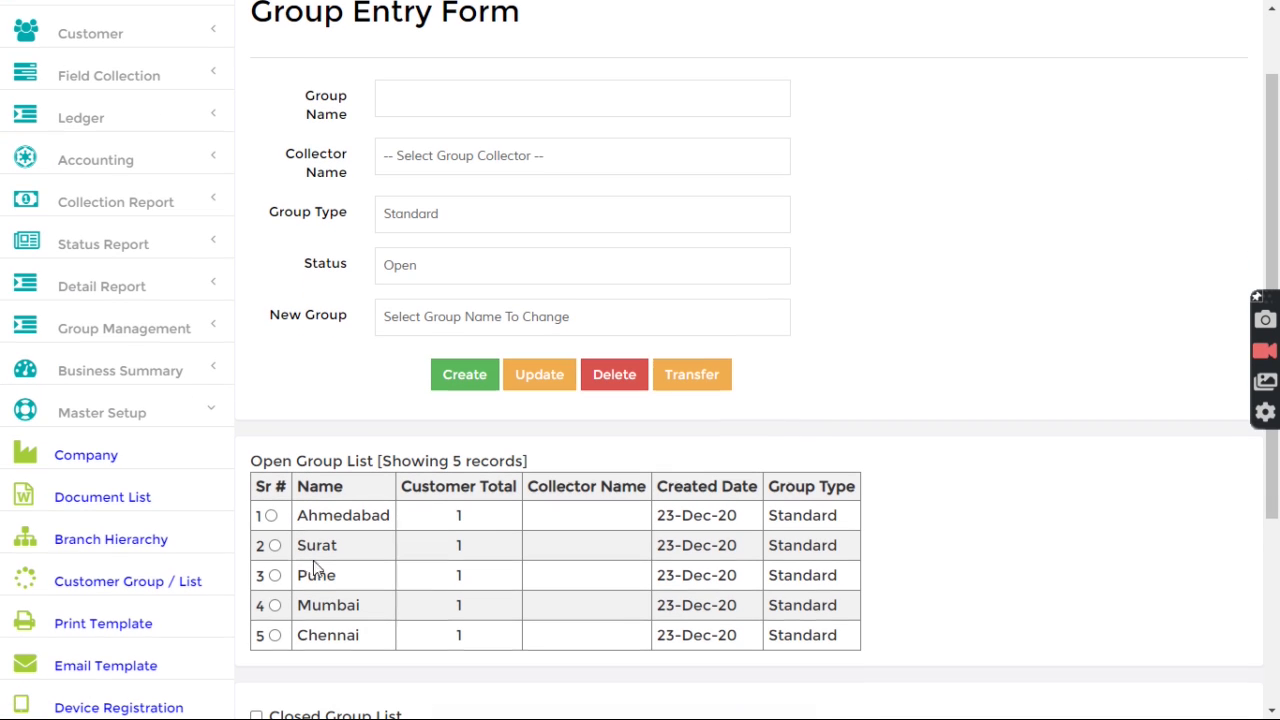
{"action": "left_click", "coordinate": [271, 515]}
{"action": "left_click", "coordinate": [447, 332]}
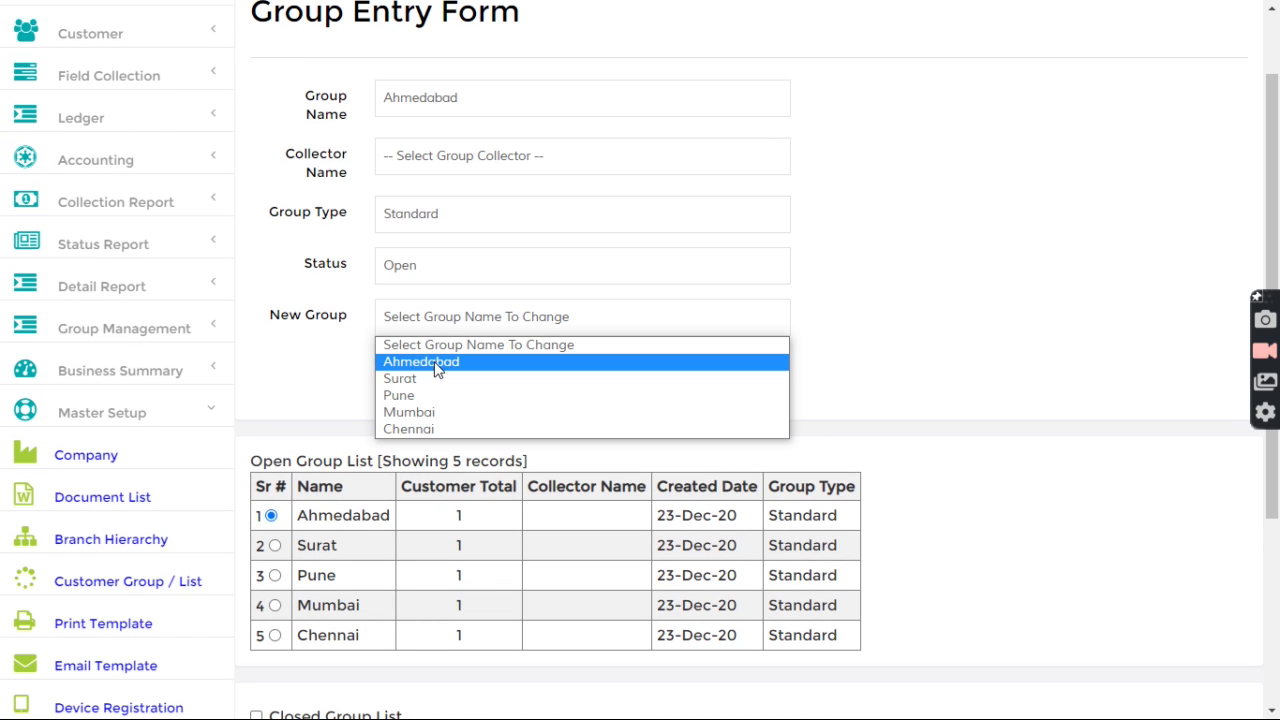
{"action": "left_click", "coordinate": [437, 364]}
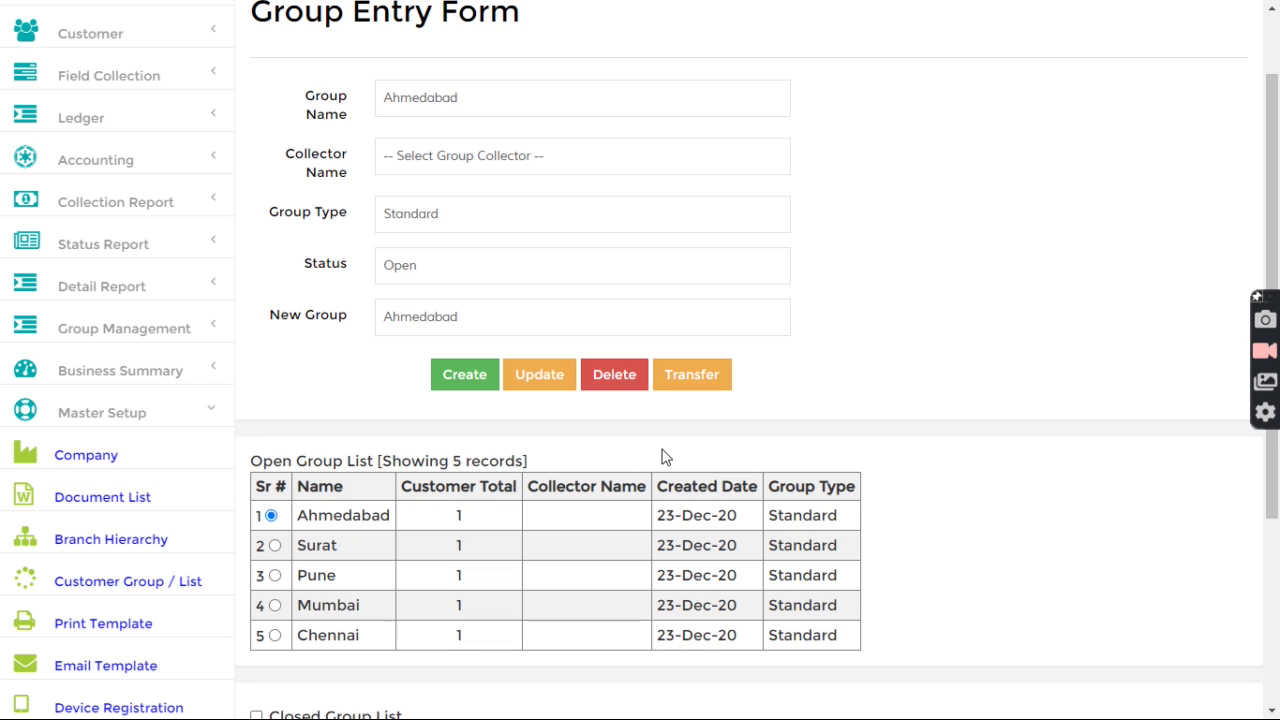
{"action": "scroll", "coordinate": [670, 455], "scroll_direction": "up", "scroll_amount": 1}
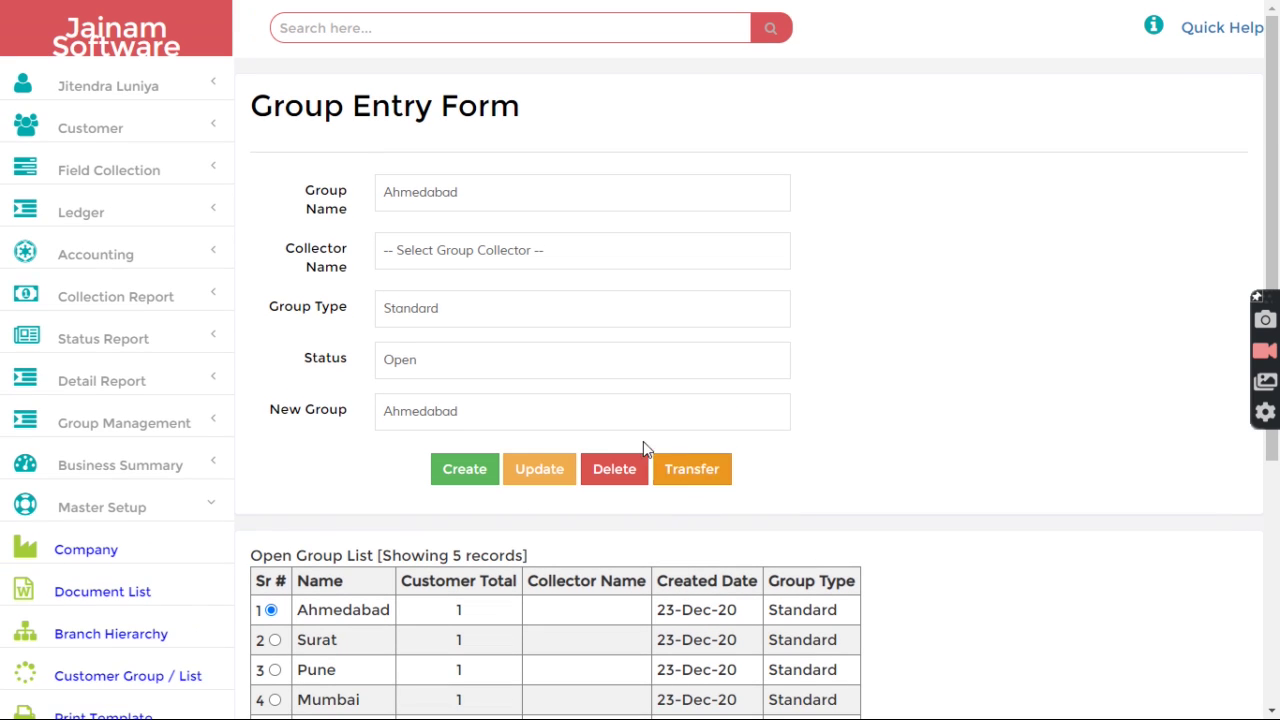
{"action": "left_click", "coordinate": [145, 176]}
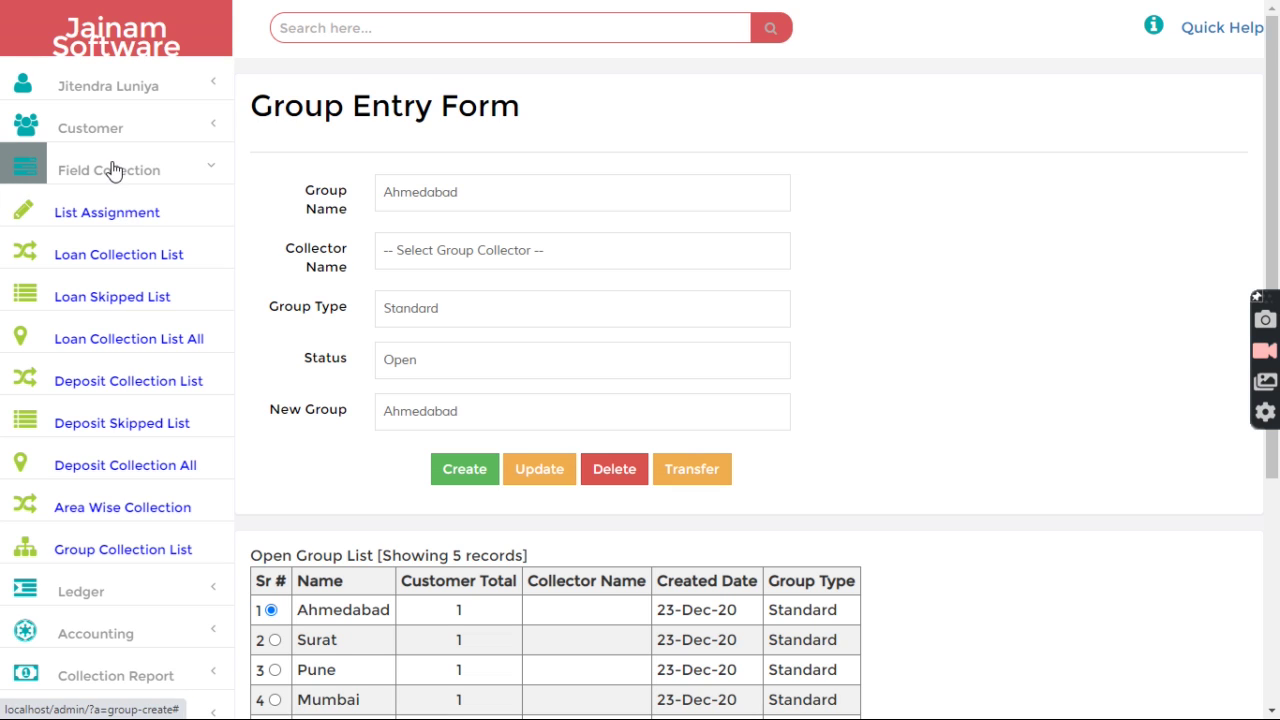
{"action": "left_click", "coordinate": [113, 171]}
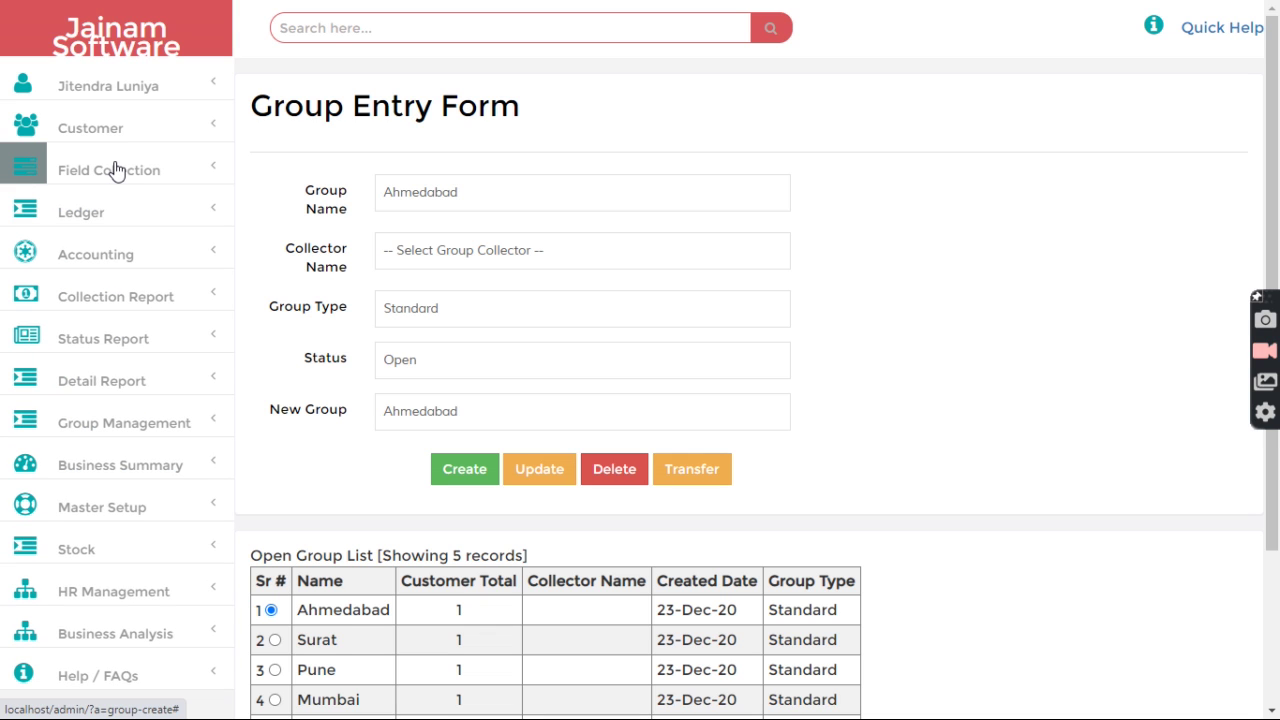
{"action": "scroll", "coordinate": [100, 330], "scroll_direction": "down", "scroll_amount": 2}
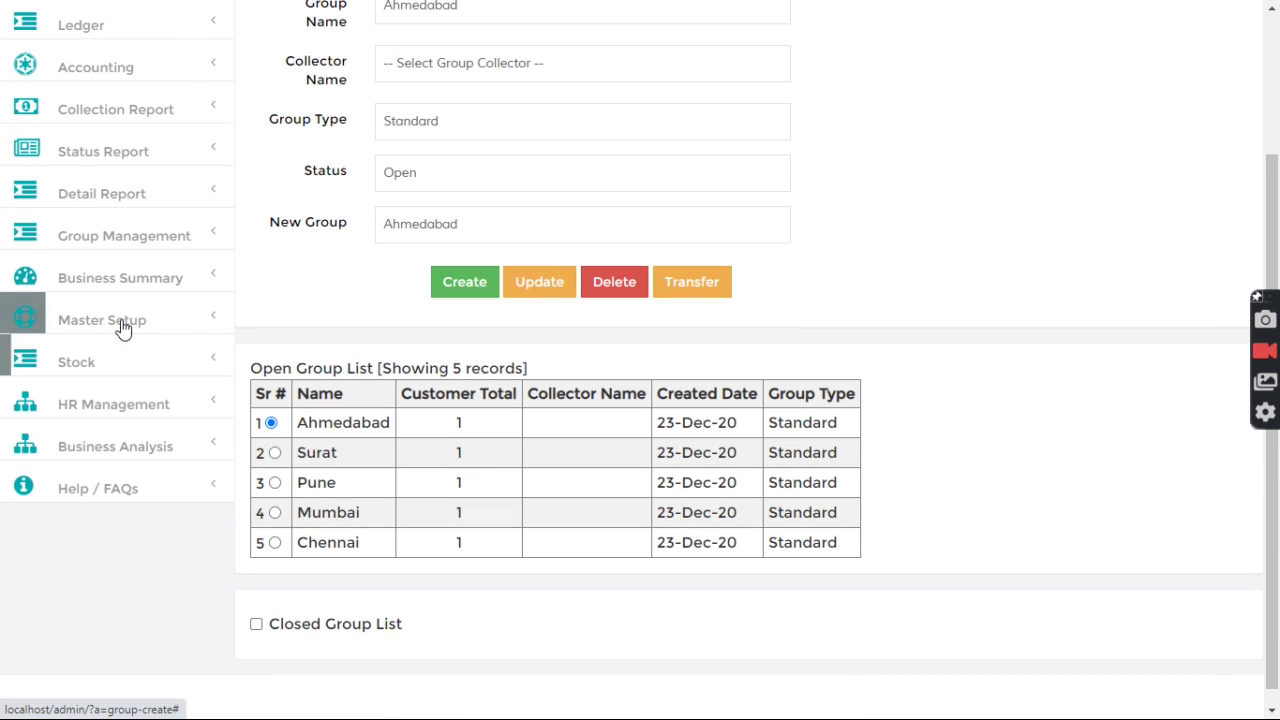
{"action": "scroll", "coordinate": [120, 330], "scroll_direction": "up", "scroll_amount": 2}
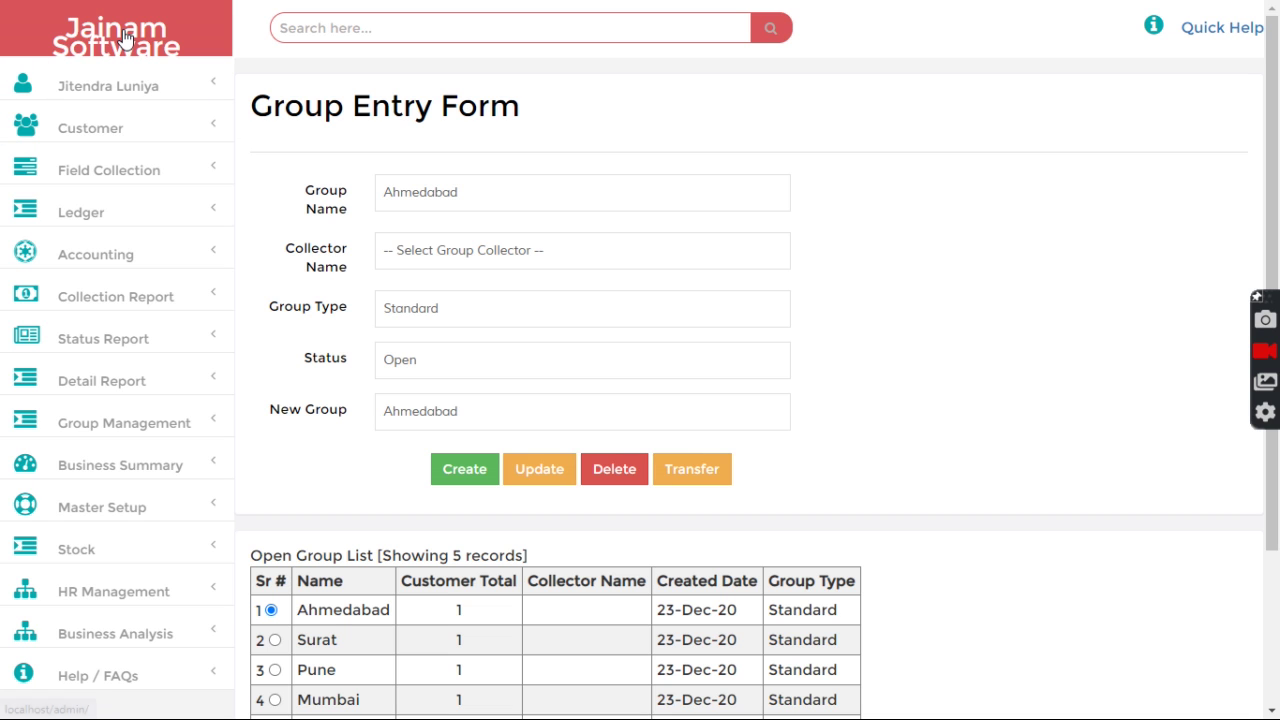
Step: Open the Employee List under HR Management
{"action": "scroll", "coordinate": [130, 350], "scroll_direction": "down", "scroll_amount": 3}
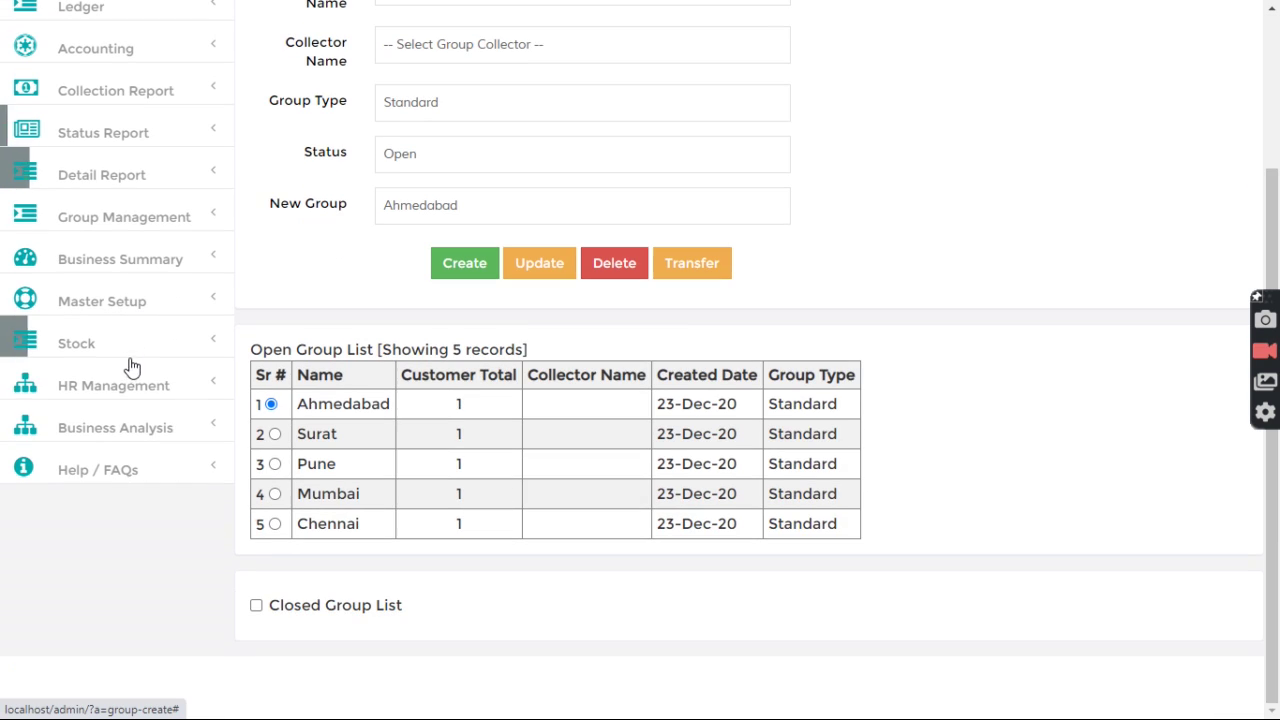
{"action": "left_click", "coordinate": [113, 386]}
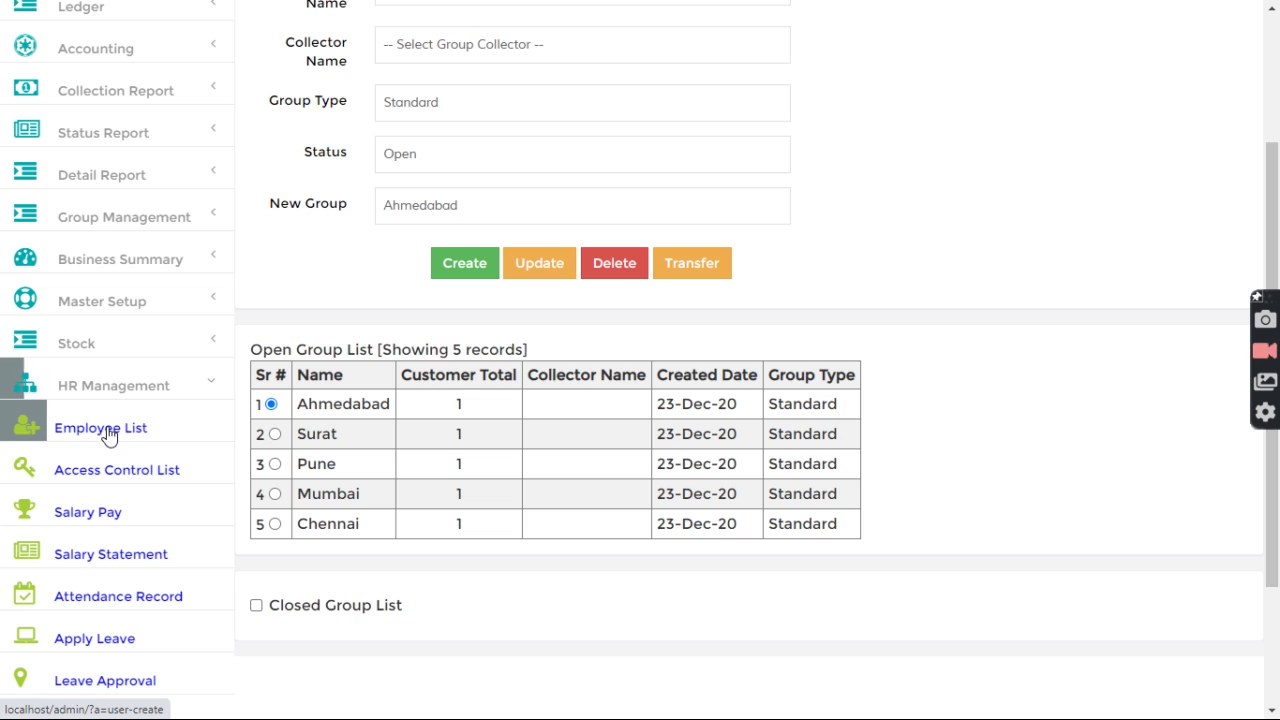
{"action": "left_click", "coordinate": [100, 428]}
Step: View the branches assigned to the Staff 1 Collection employee, and close the branch assignment dialog without adding any
{"action": "scroll", "coordinate": [455, 462], "scroll_direction": "down", "scroll_amount": 4}
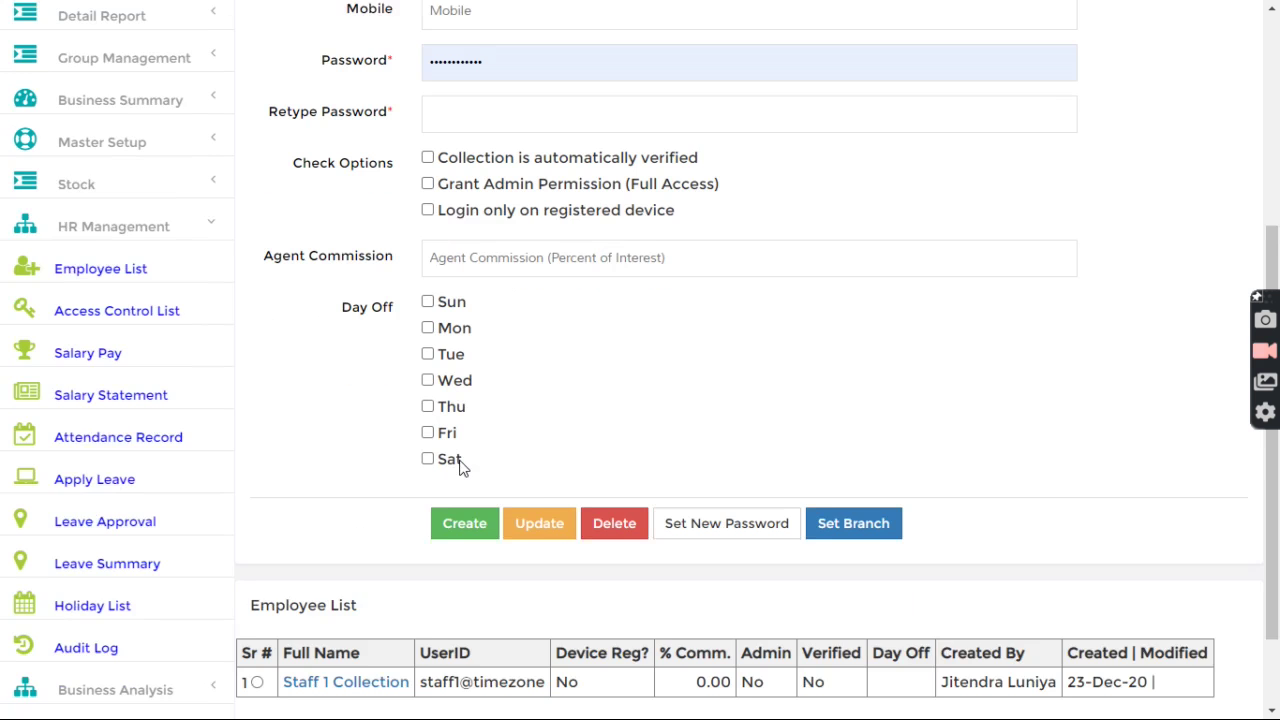
{"action": "scroll", "coordinate": [462, 468], "scroll_direction": "down", "scroll_amount": 2}
{"action": "left_click", "coordinate": [257, 572]}
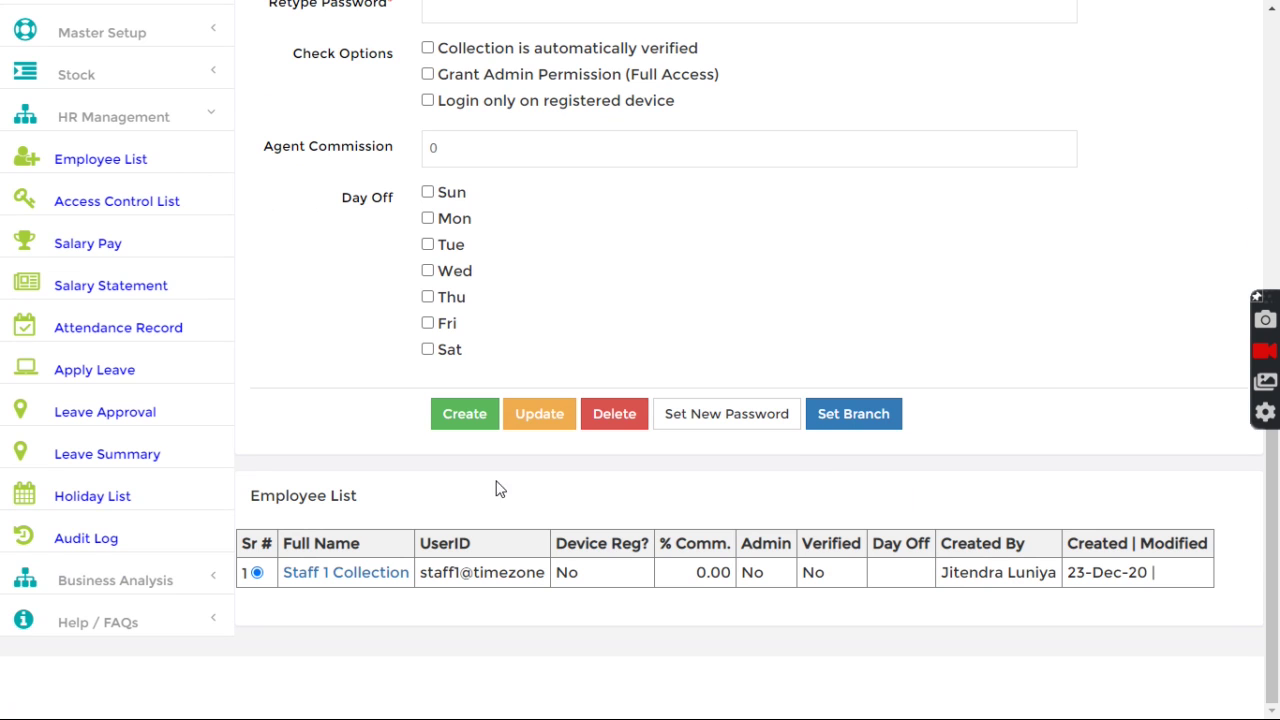
{"action": "left_click", "coordinate": [860, 422]}
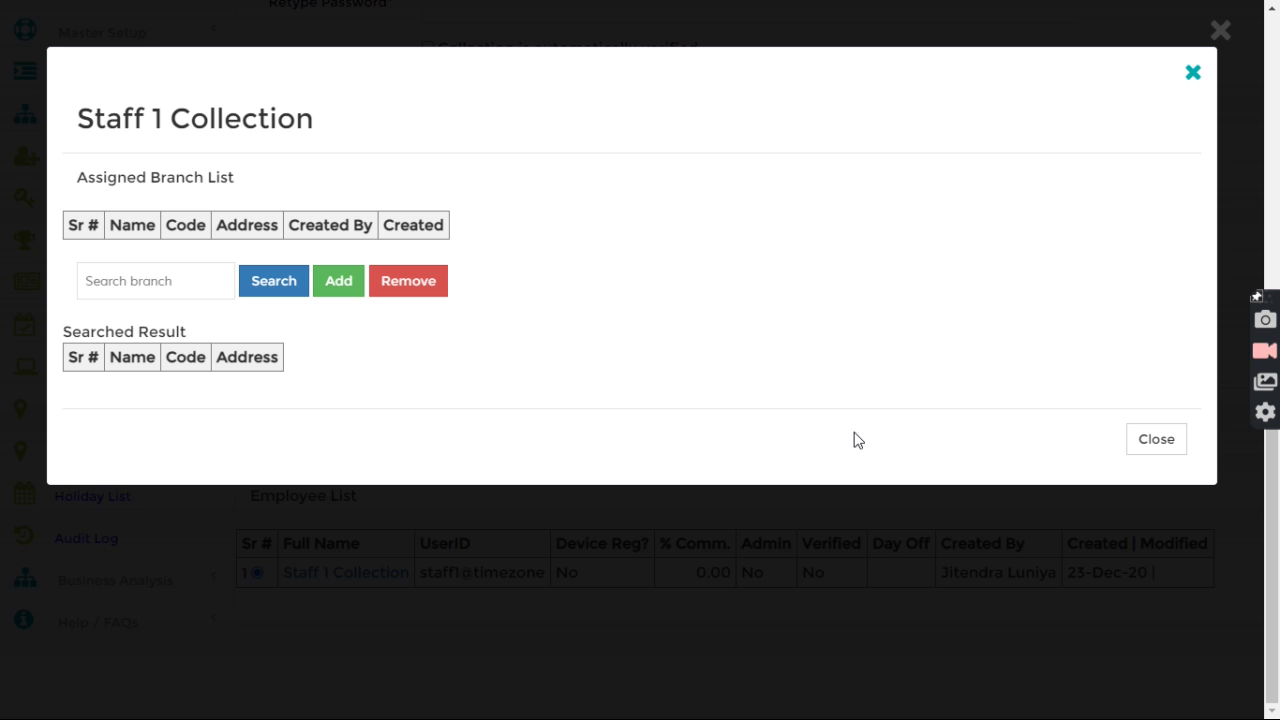
{"action": "left_click", "coordinate": [158, 287]}
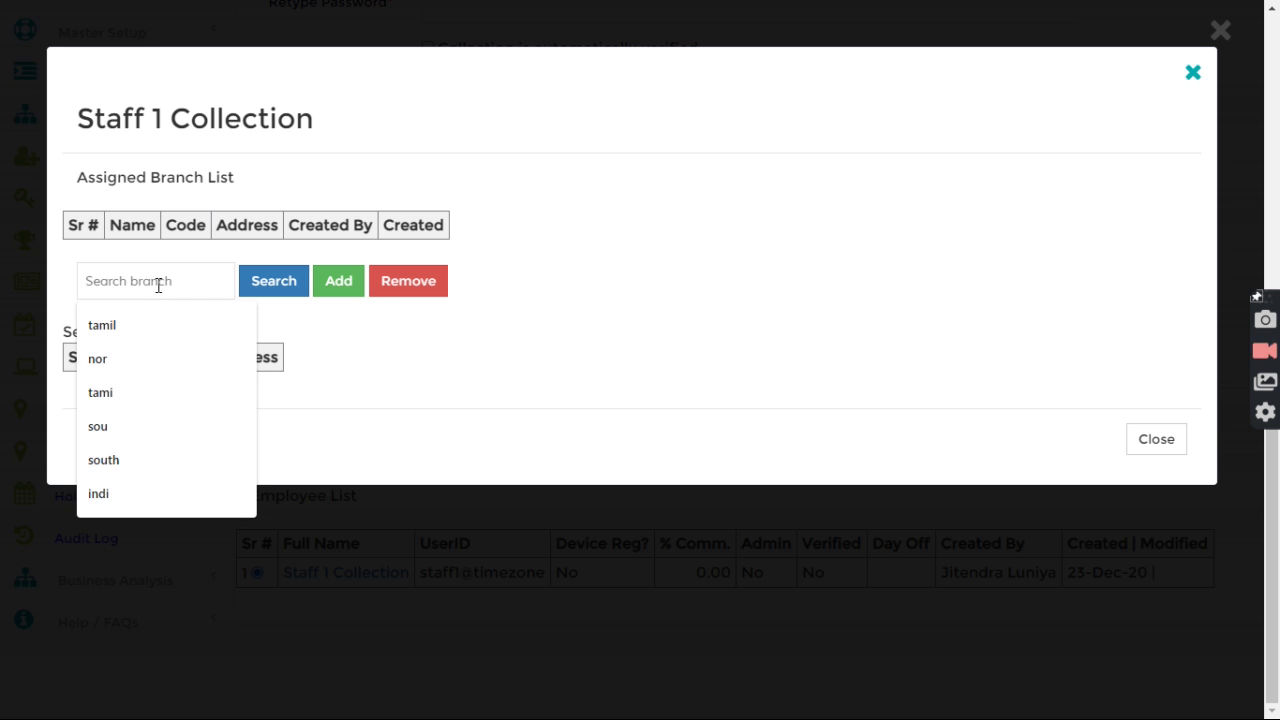
{"action": "left_click", "coordinate": [350, 342]}
{"action": "left_click", "coordinate": [1170, 447]}
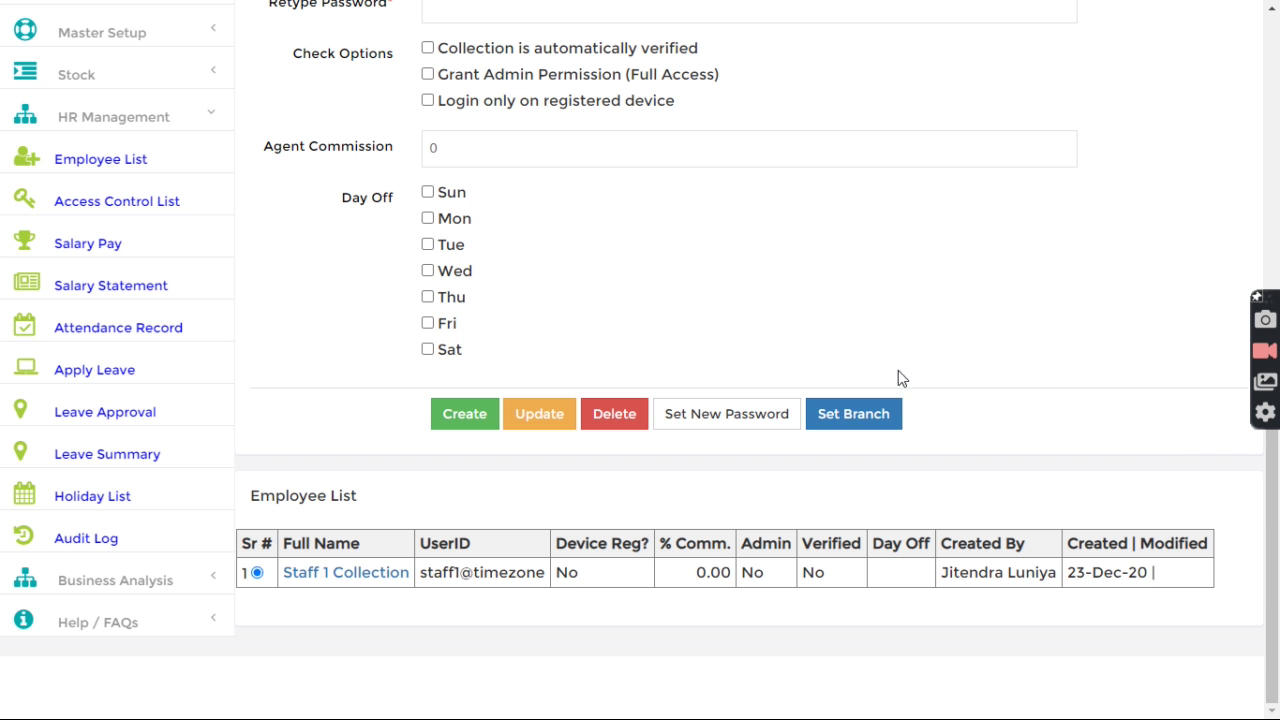
Step: Open the Branch Hierarchy form under Master Setup to review the branches below India
{"action": "scroll", "coordinate": [300, 474], "scroll_direction": "up", "scroll_amount": 4}
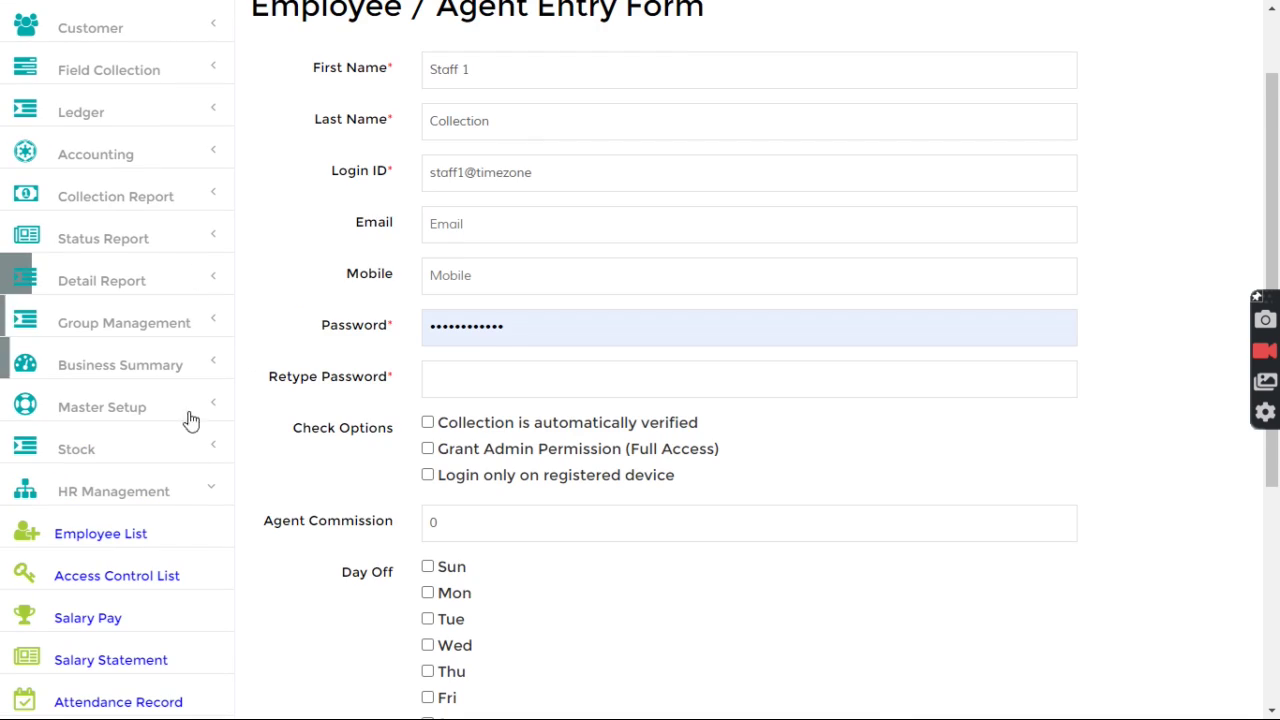
{"action": "scroll", "coordinate": [183, 487], "scroll_direction": "down", "scroll_amount": 2}
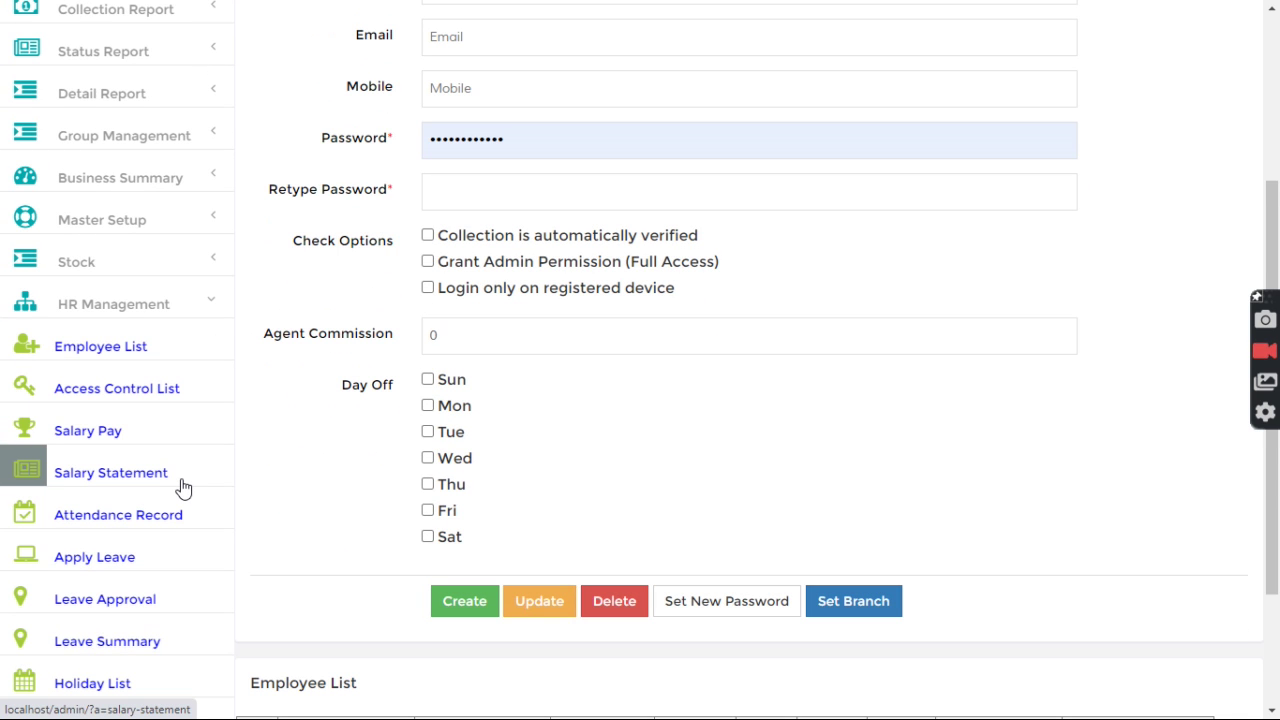
{"action": "left_click", "coordinate": [143, 316]}
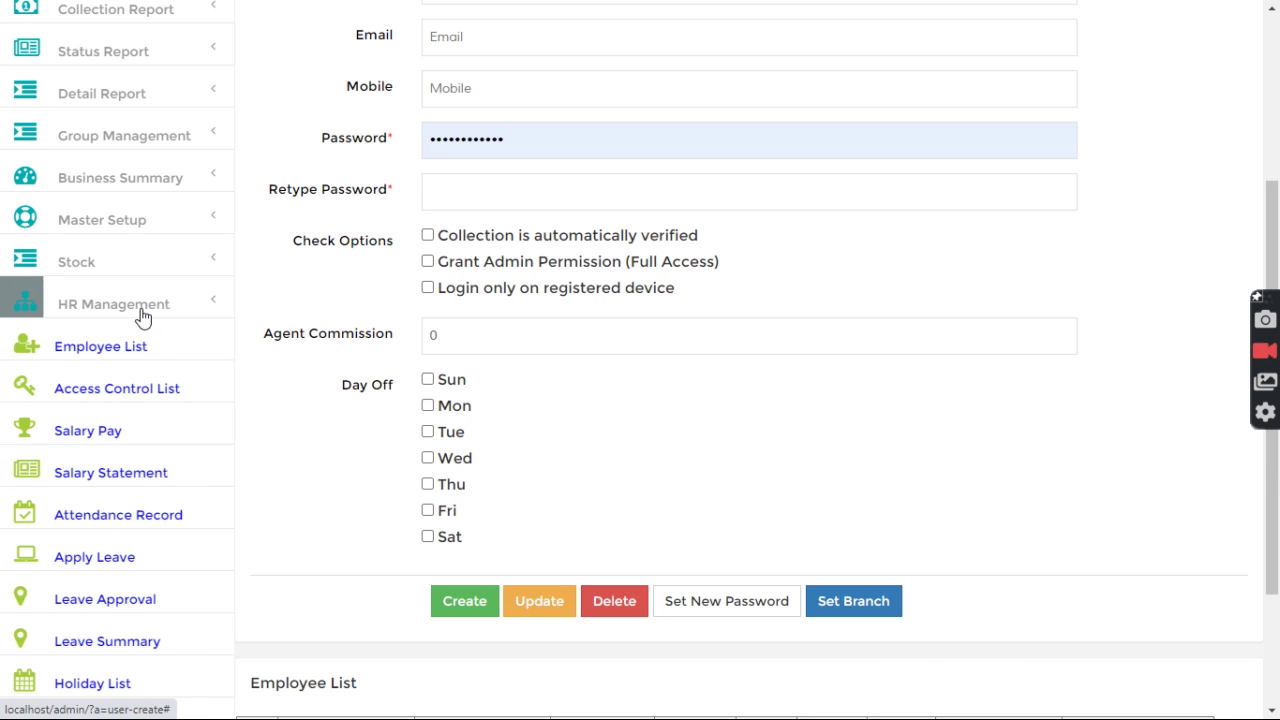
{"action": "left_click", "coordinate": [122, 221]}
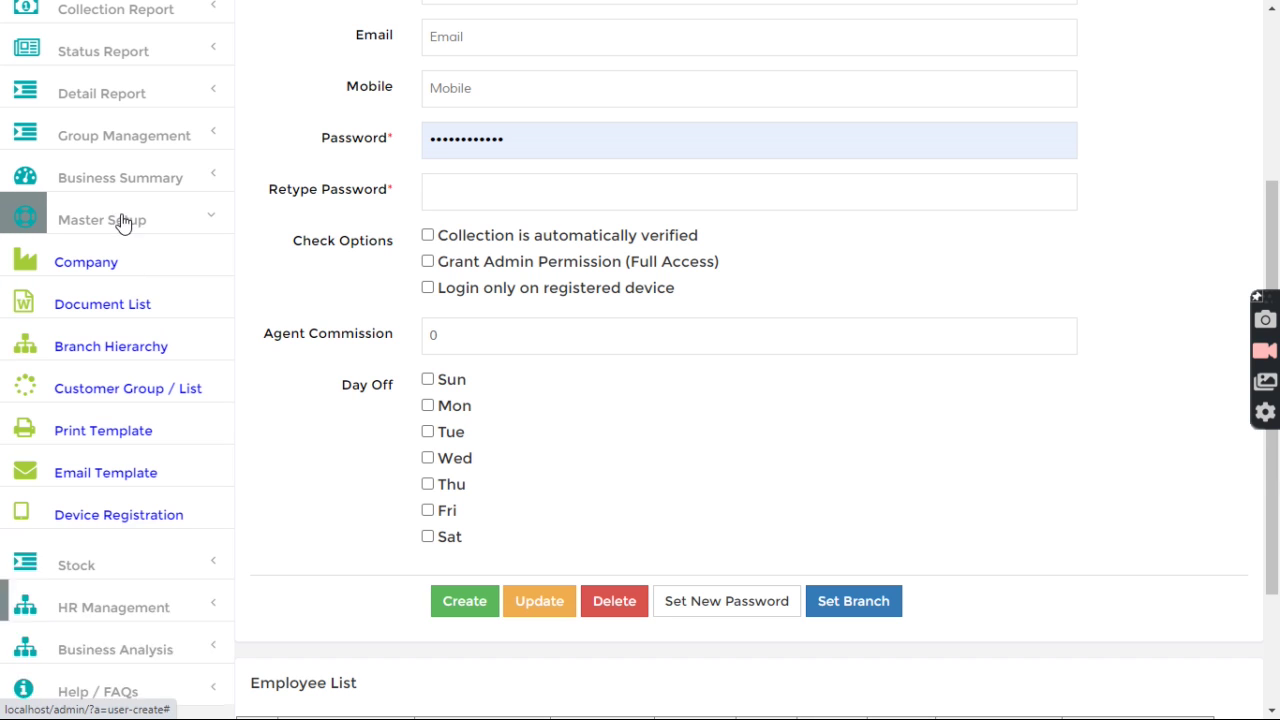
{"action": "left_click", "coordinate": [113, 349]}
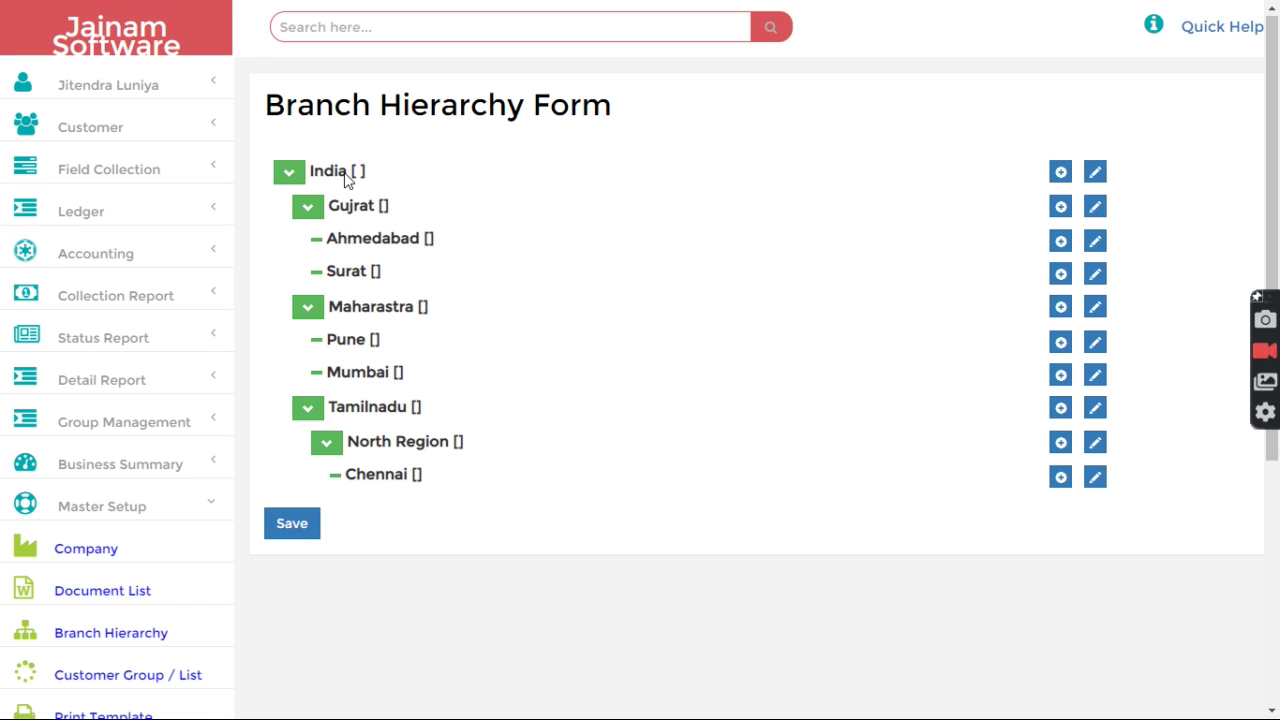
Step: Return to the Employee List under HR Management and open the branch assignment for Staff 1 Collection
{"action": "scroll", "coordinate": [140, 470], "scroll_direction": "down", "scroll_amount": 2}
{"action": "left_click", "coordinate": [131, 323]}
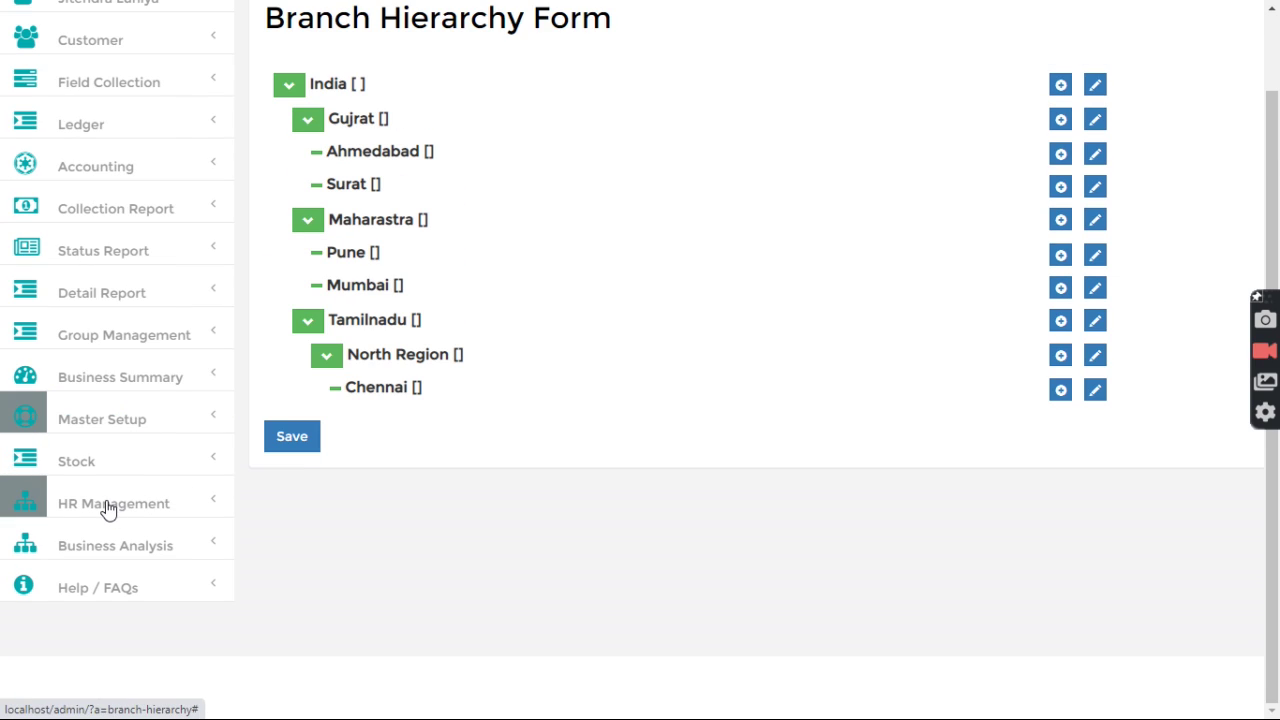
{"action": "left_click", "coordinate": [103, 503]}
{"action": "left_click", "coordinate": [104, 547]}
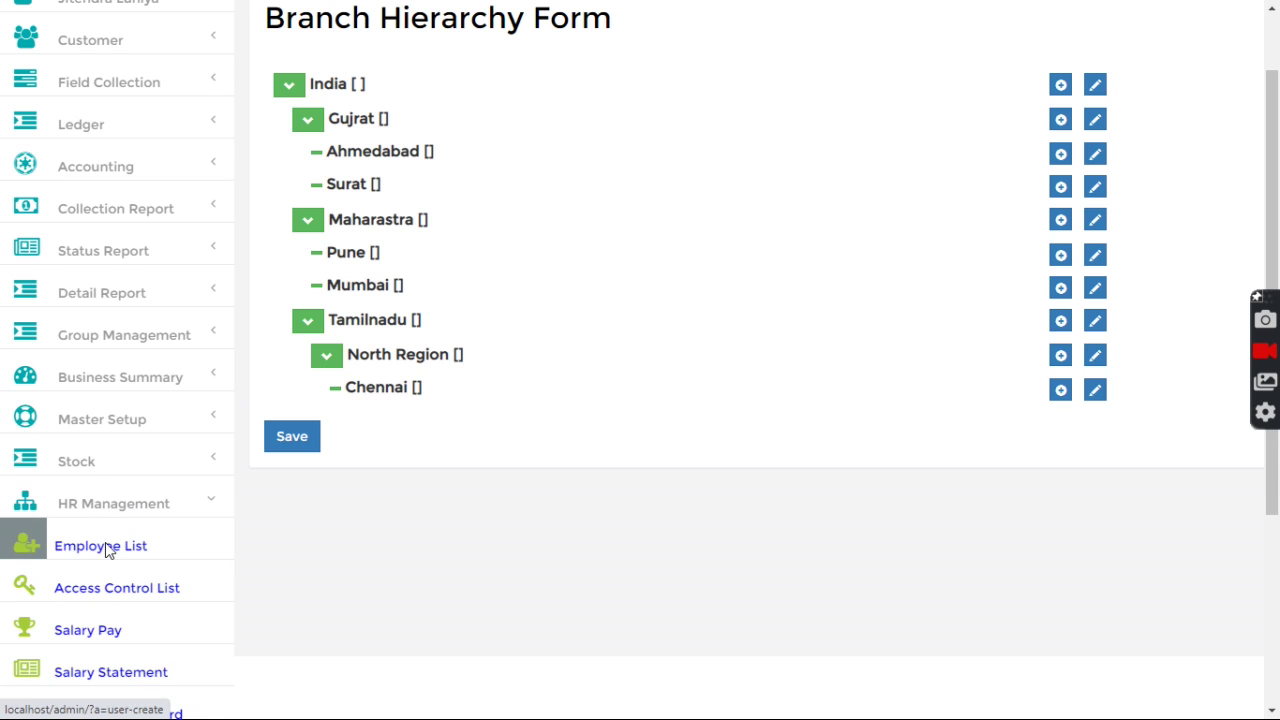
{"action": "scroll", "coordinate": [345, 520], "scroll_direction": "down", "scroll_amount": 5}
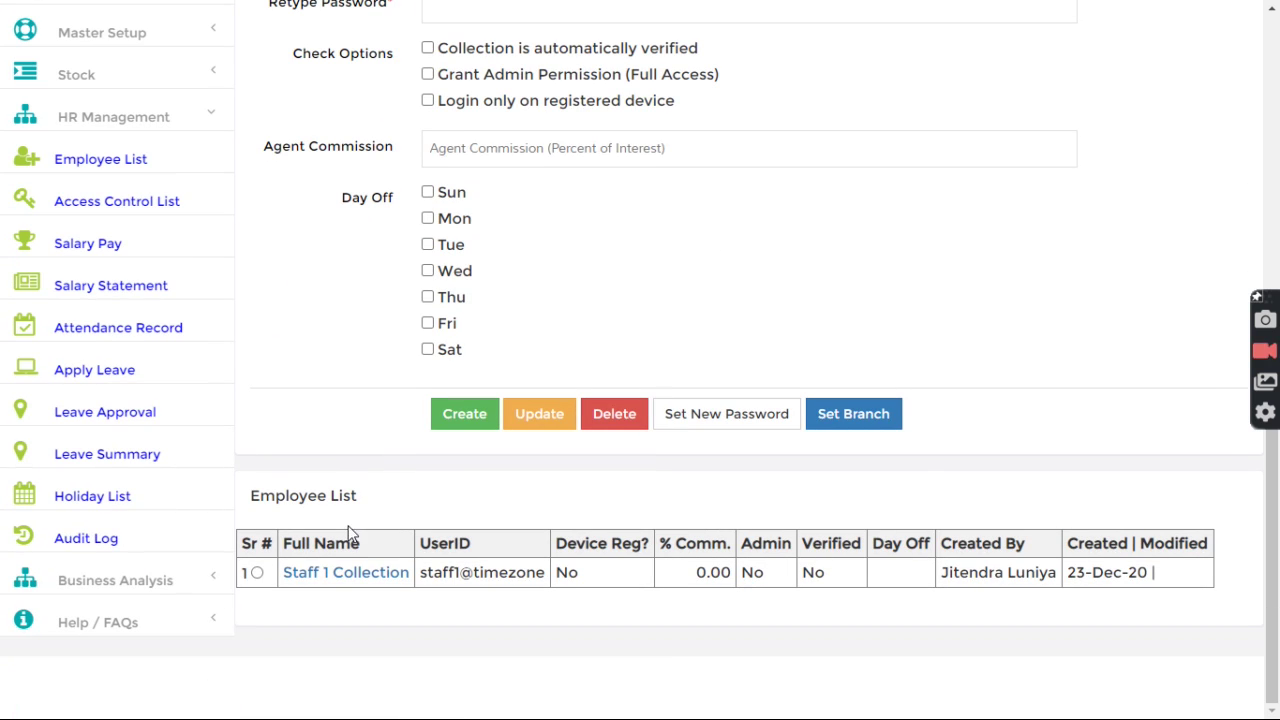
{"action": "left_click", "coordinate": [257, 573]}
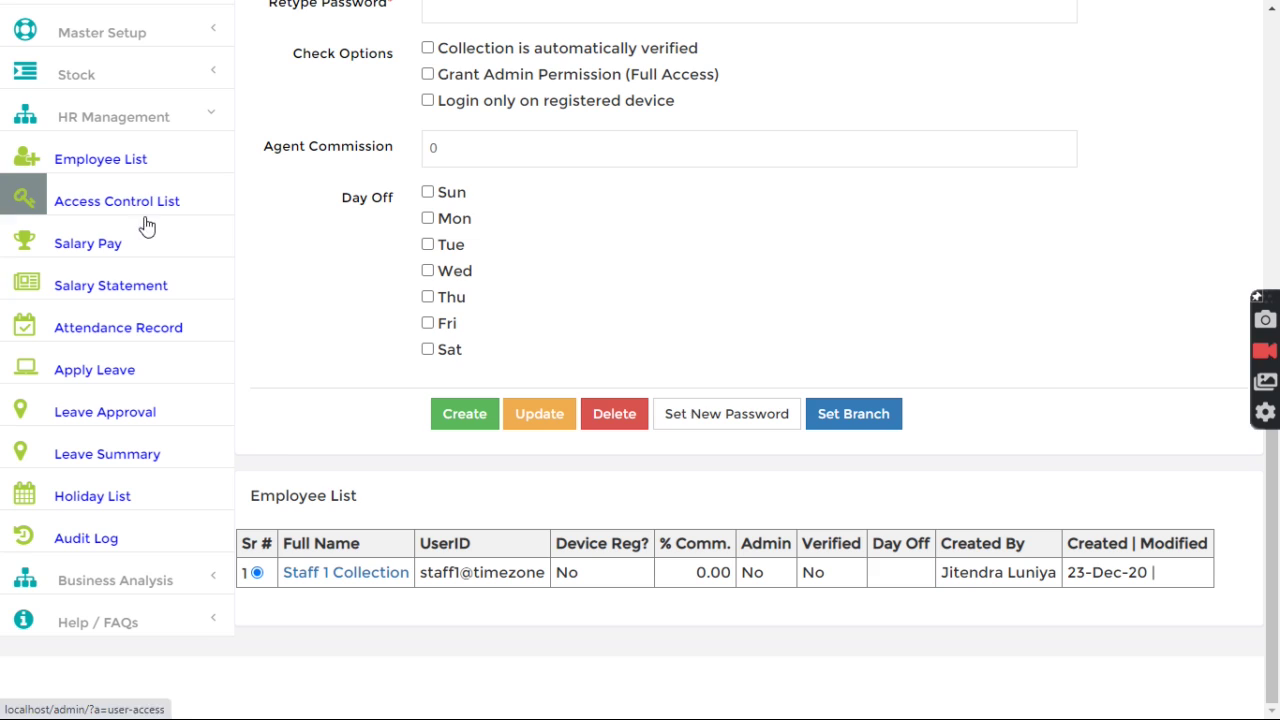
{"action": "left_click", "coordinate": [840, 416]}
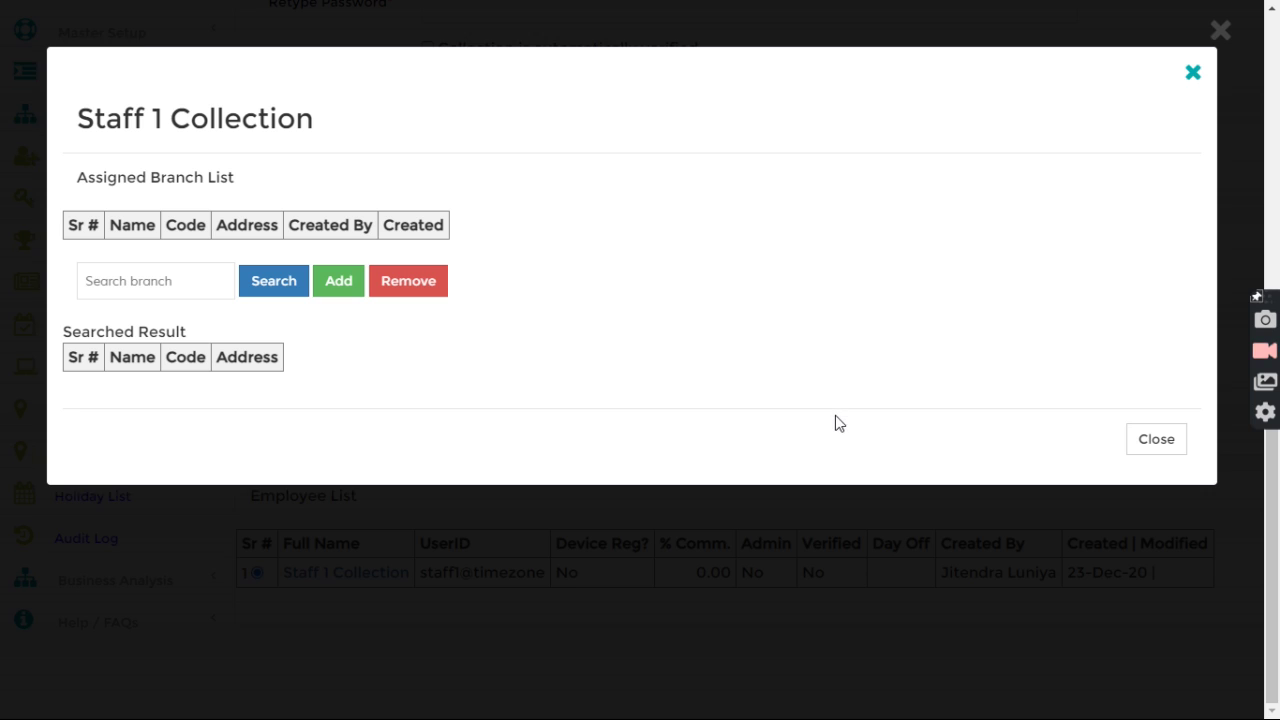
Step: Search the branches for "mah", add Maharastra to the employee's assigned branches, and close the dialog
{"action": "left_click", "coordinate": [162, 281]}
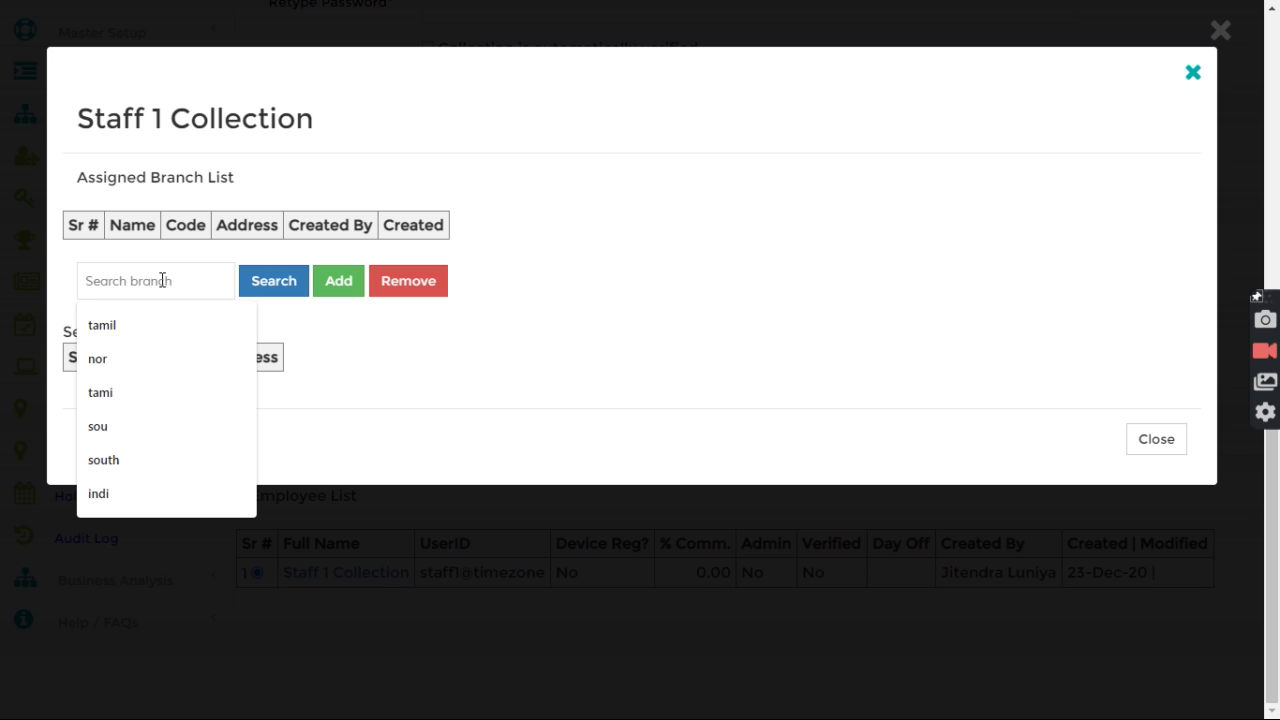
{"action": "type", "text": "mah"}
{"action": "left_click", "coordinate": [252, 281]}
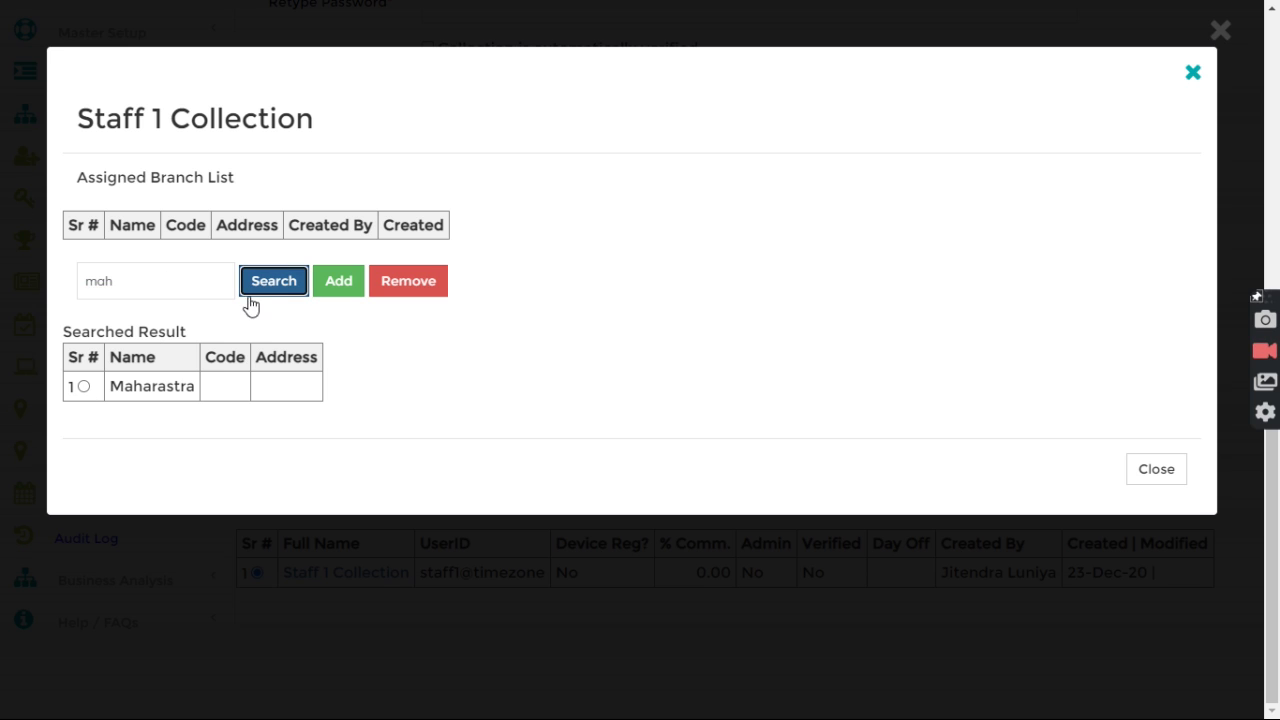
{"action": "left_click", "coordinate": [84, 388]}
{"action": "left_click", "coordinate": [338, 283]}
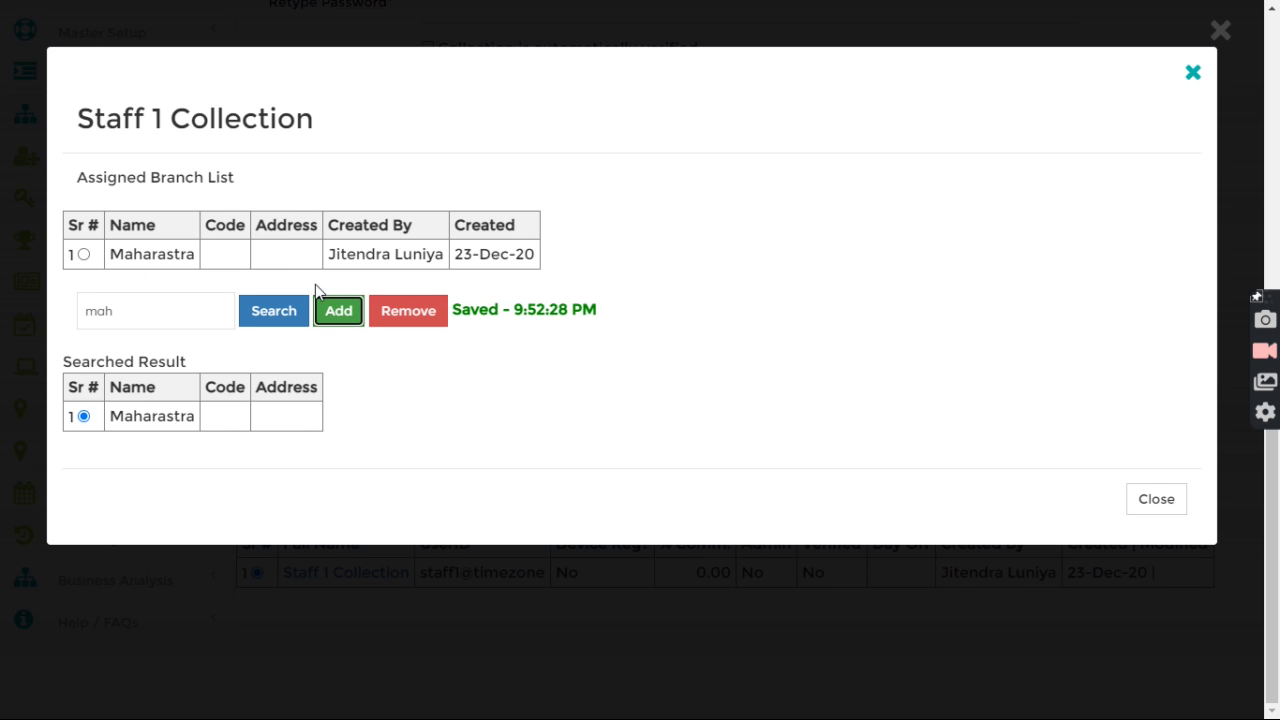
{"action": "left_click", "coordinate": [1157, 500]}
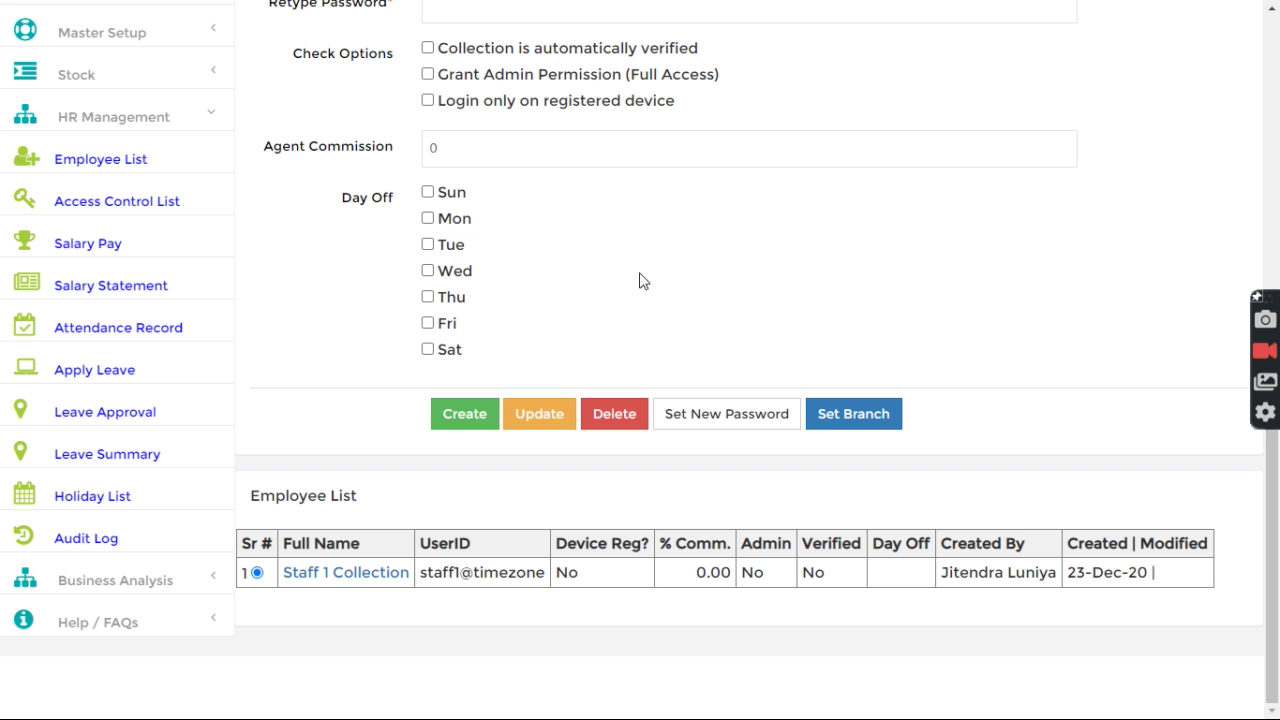
{"action": "scroll", "coordinate": [366, 366], "scroll_direction": "up", "scroll_amount": 5}
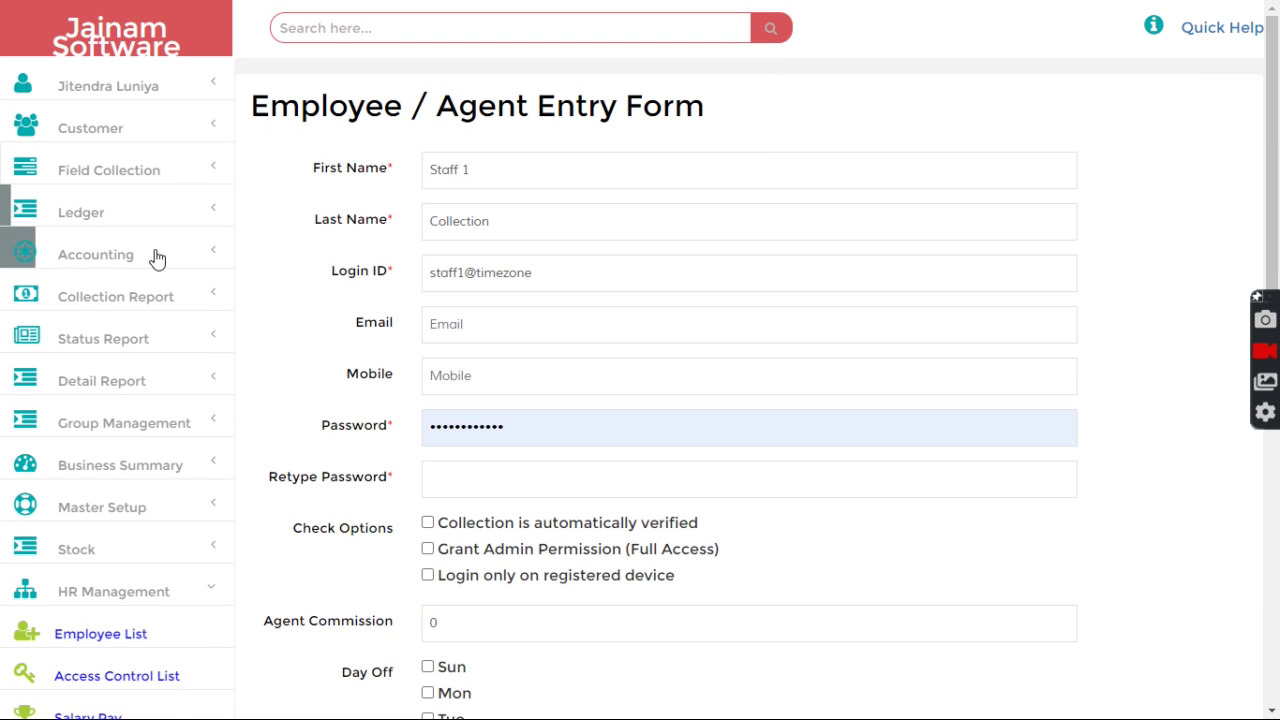
{"action": "scroll", "coordinate": [209, 540], "scroll_direction": "down", "scroll_amount": 5}
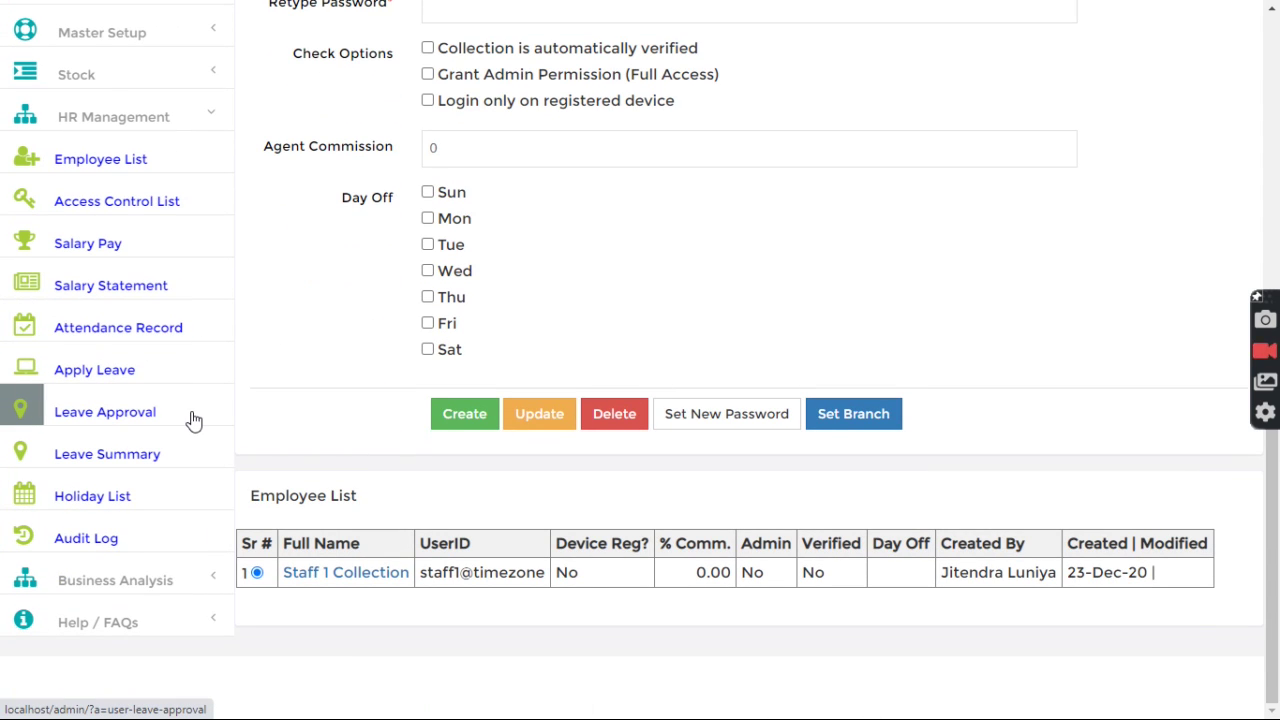
{"action": "scroll", "coordinate": [223, 409], "scroll_direction": "up", "scroll_amount": 2}
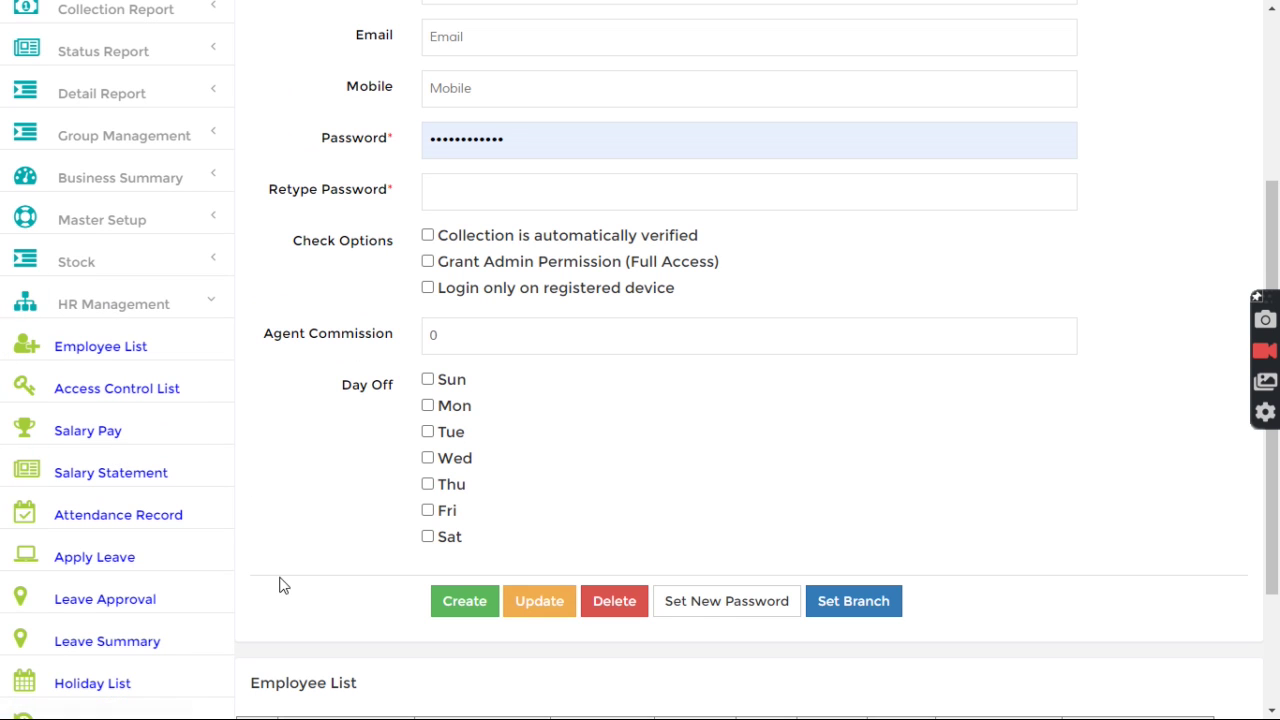
{"action": "scroll", "coordinate": [404, 623], "scroll_direction": "down", "scroll_amount": 2}
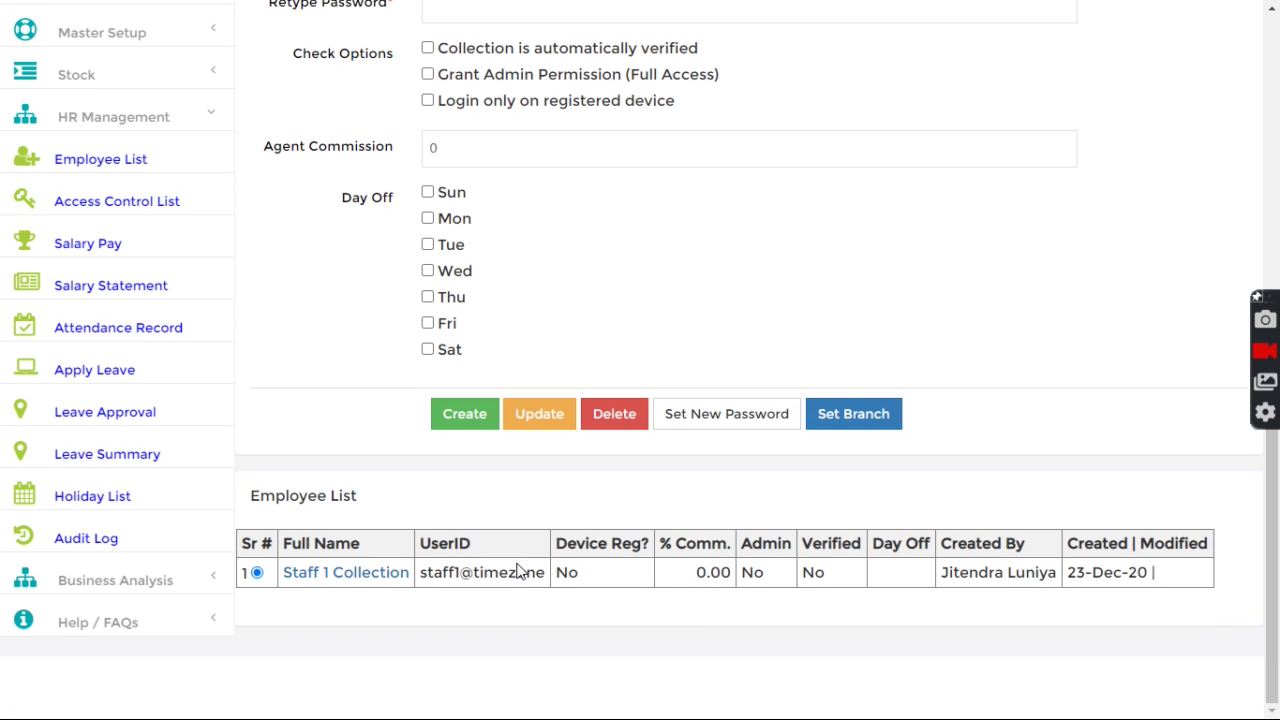
Step: Return to the home page showing the current branch, and view the All List of customers
{"action": "scroll", "coordinate": [518, 571], "scroll_direction": "up", "scroll_amount": 2}
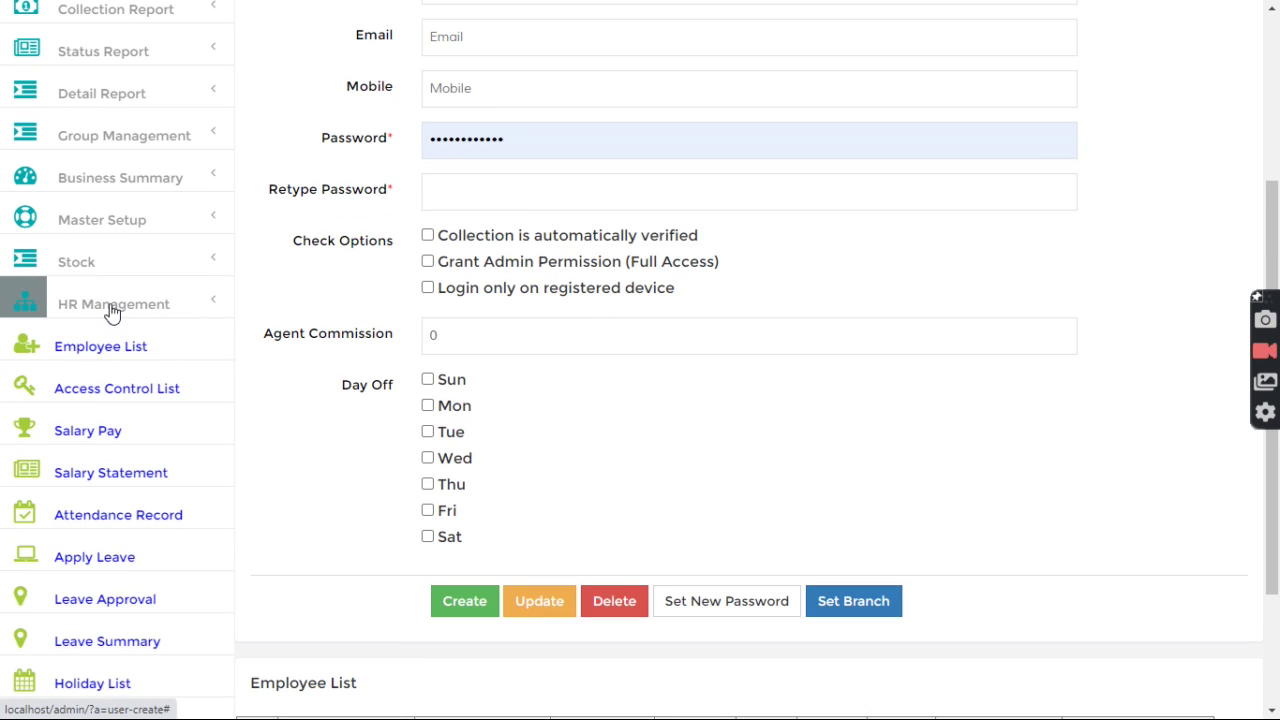
{"action": "left_click", "coordinate": [112, 313]}
{"action": "scroll", "coordinate": [160, 320], "scroll_direction": "up", "scroll_amount": 3}
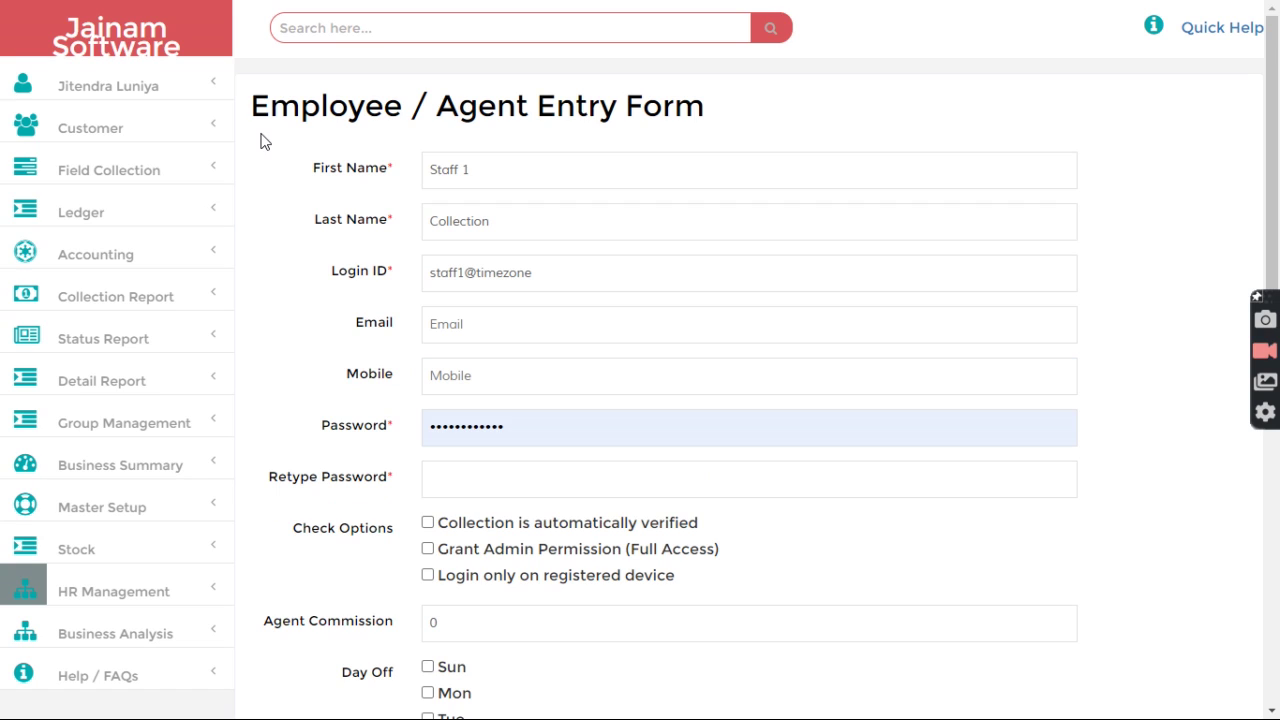
{"action": "left_click", "coordinate": [145, 42]}
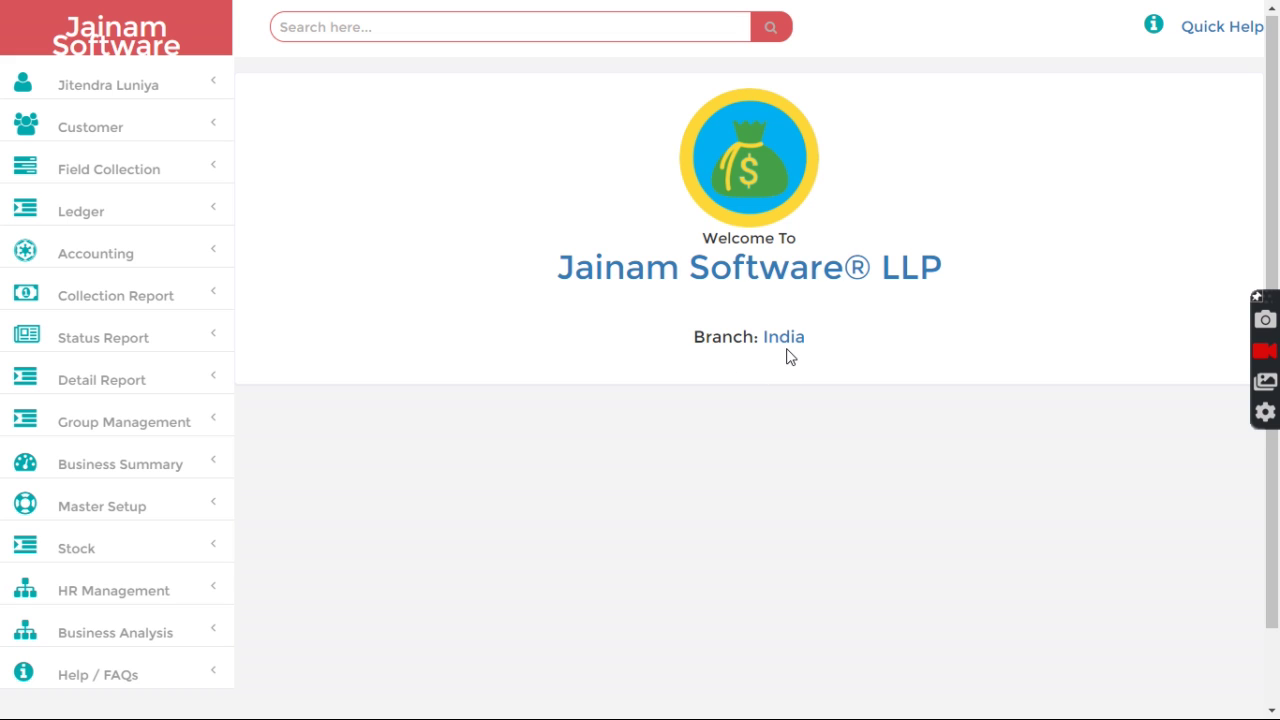
{"action": "left_click", "coordinate": [99, 128]}
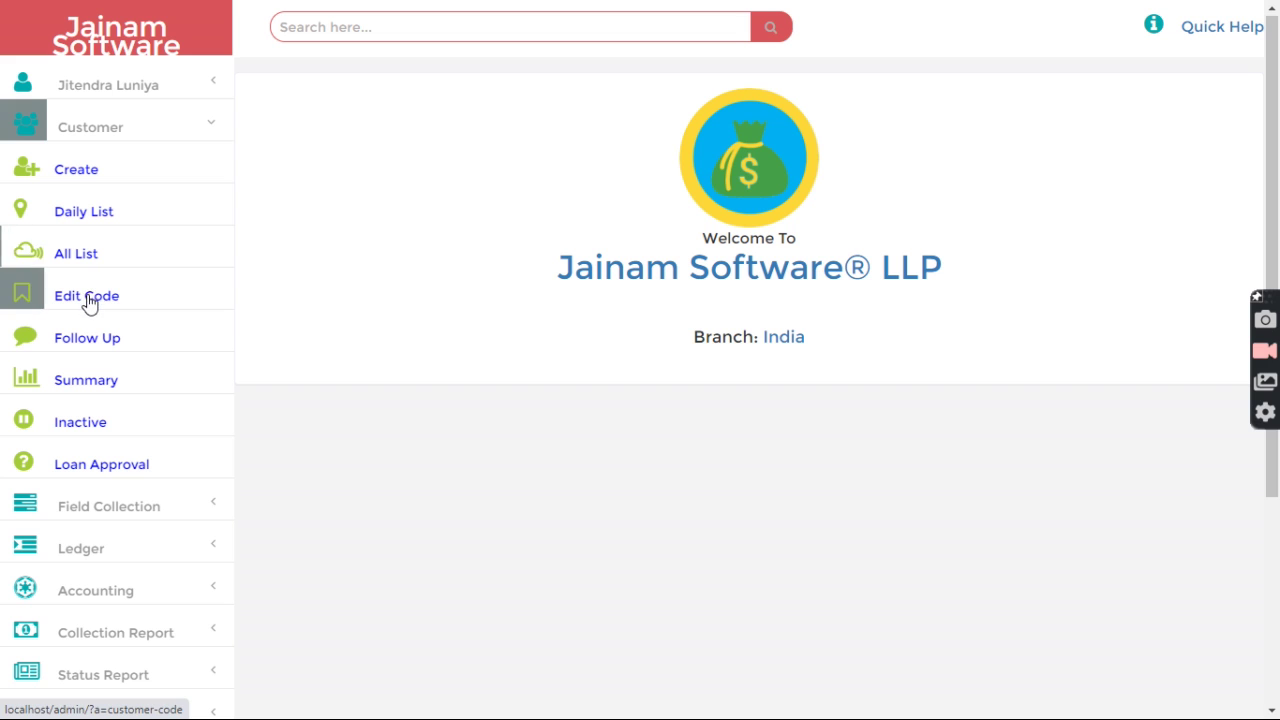
{"action": "left_click", "coordinate": [85, 256]}
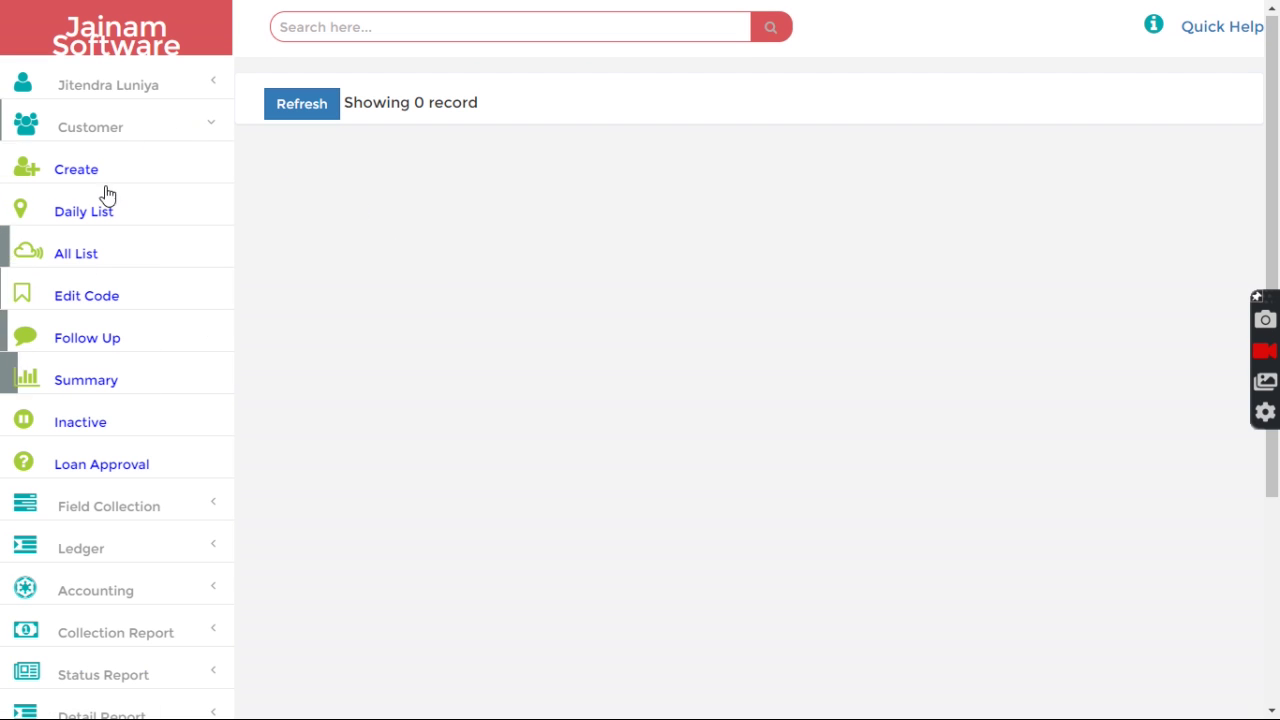
Step: Open the Branch Hierarchy form under Master Setup to examine the branches under Maharastra
{"action": "left_click", "coordinate": [89, 131]}
{"action": "scroll", "coordinate": [45, 303], "scroll_direction": "down", "scroll_amount": 1}
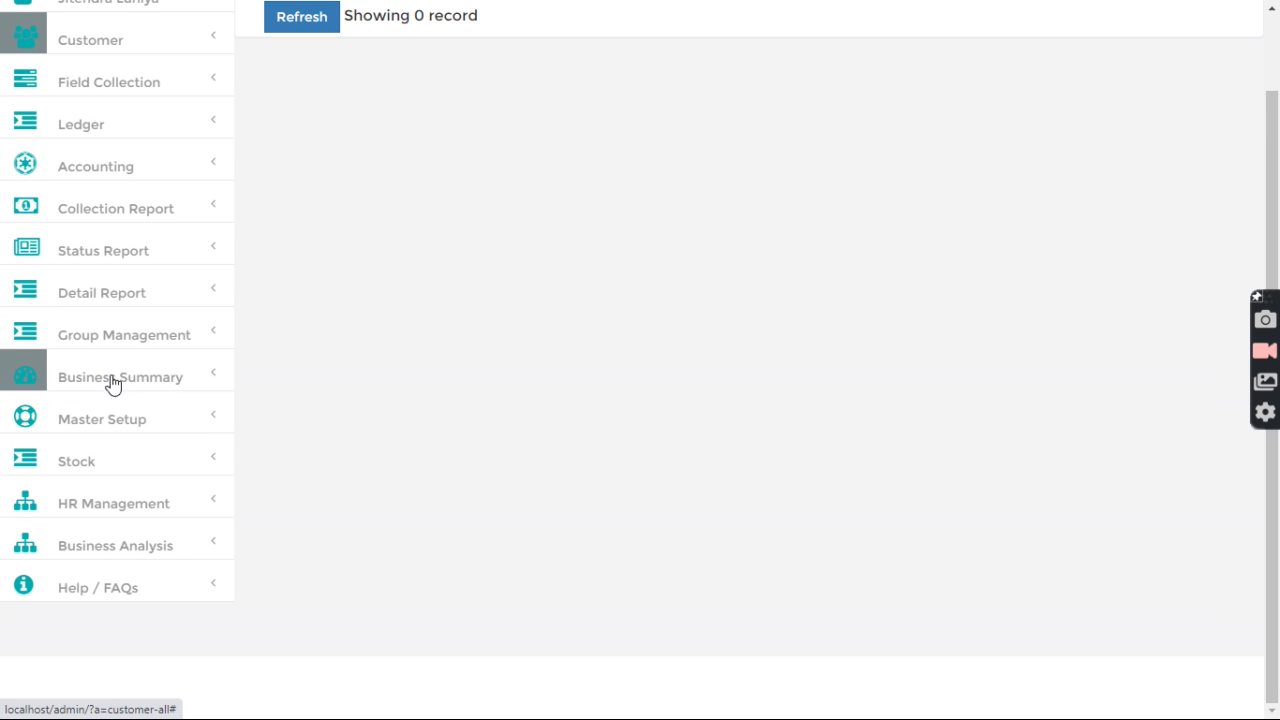
{"action": "left_click", "coordinate": [93, 428]}
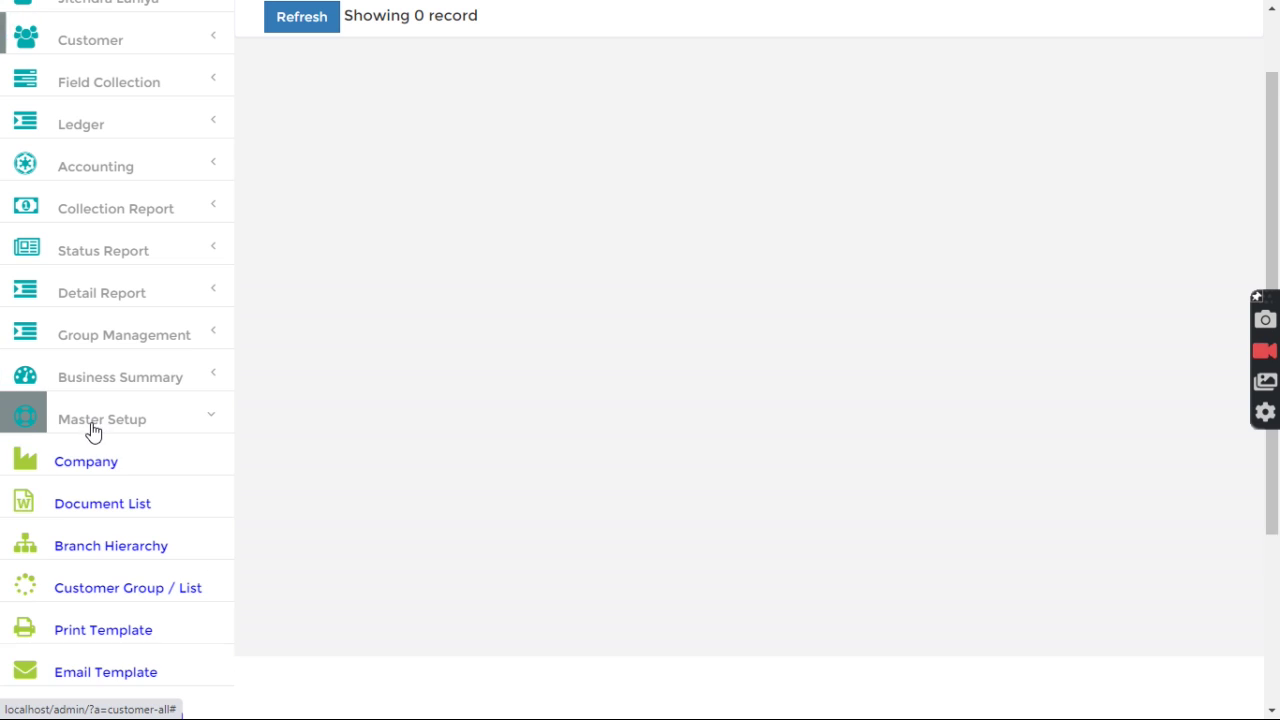
{"action": "left_click", "coordinate": [108, 548]}
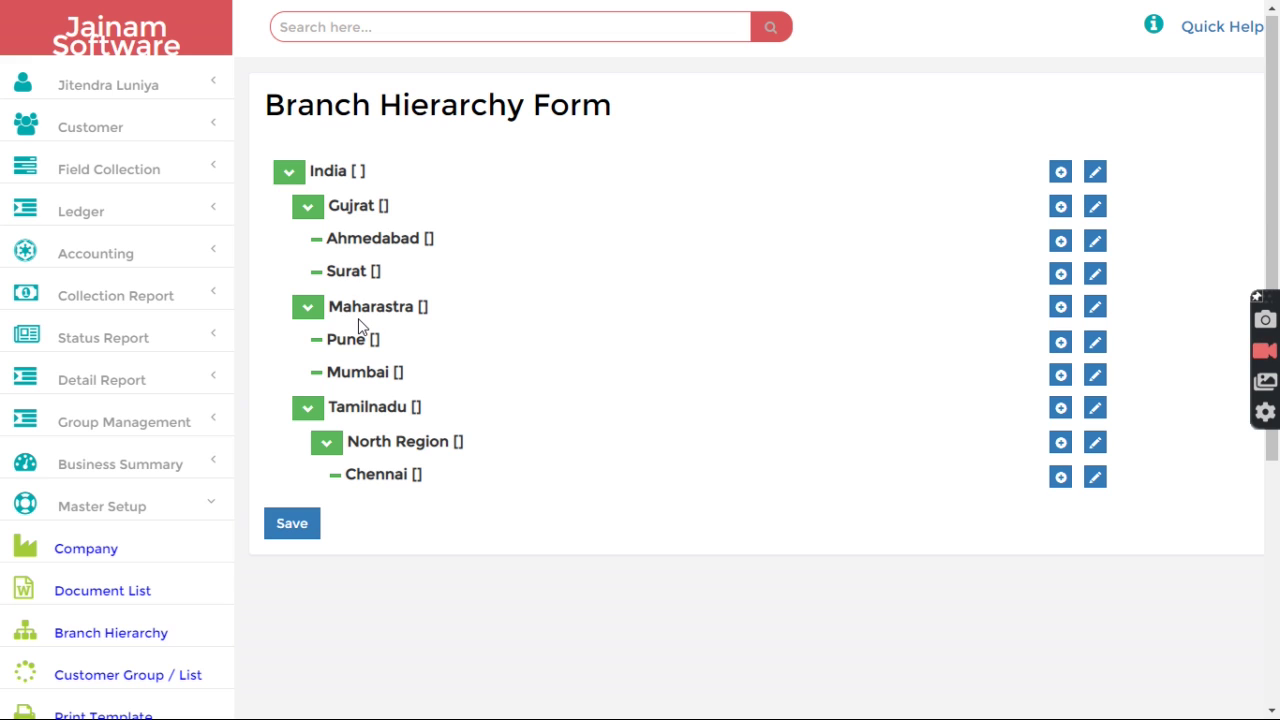
Step: Open a new Customer Entry Form and view its group choices without selecting one
{"action": "left_click", "coordinate": [94, 128]}
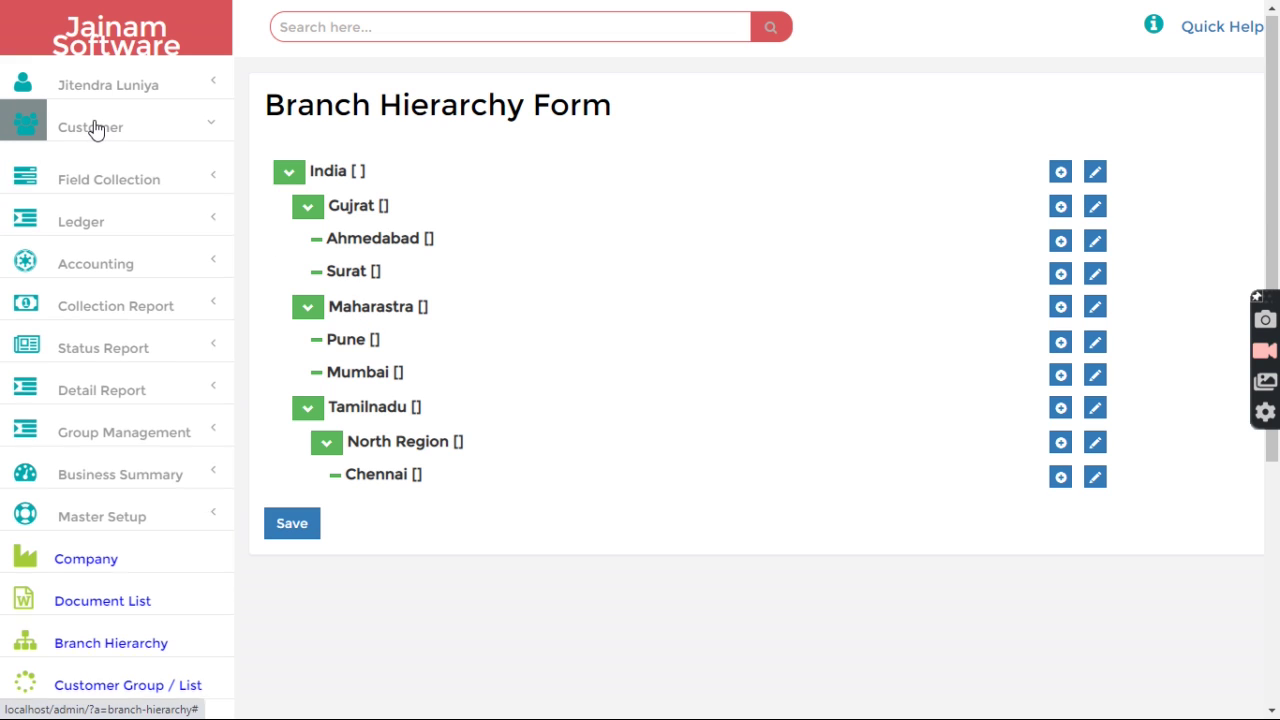
{"action": "left_click", "coordinate": [88, 176]}
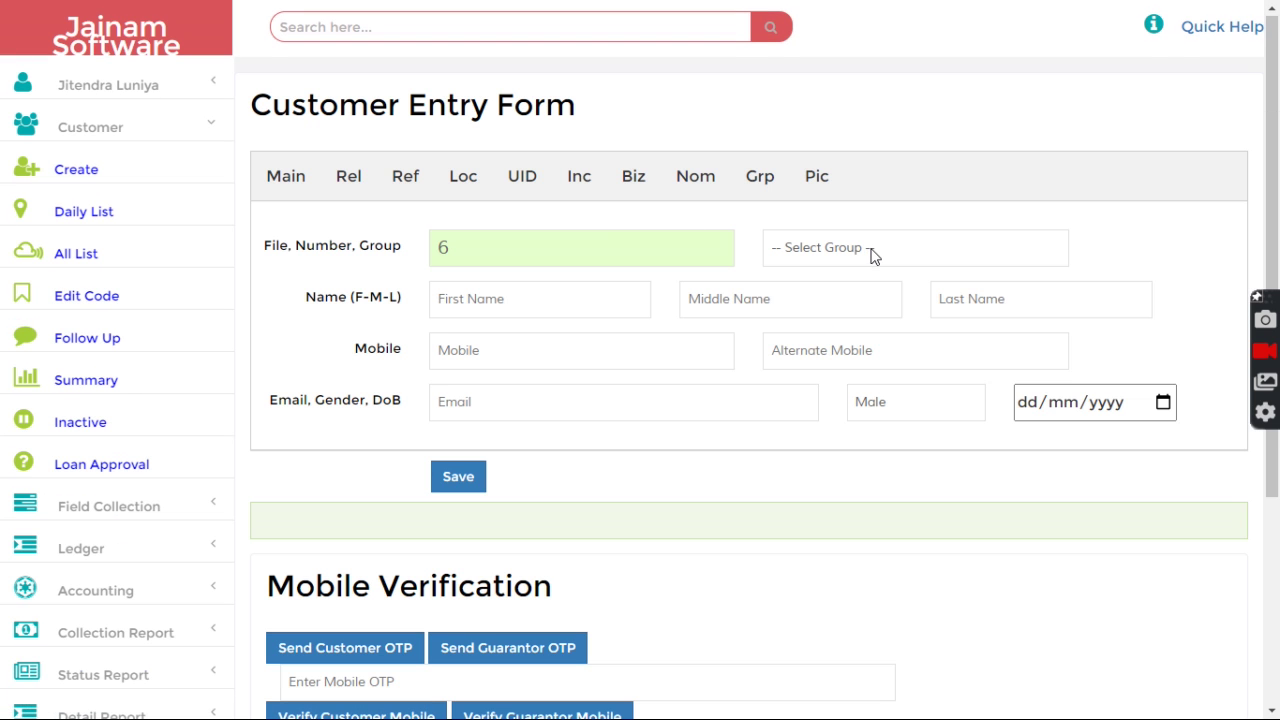
{"action": "left_click", "coordinate": [869, 250]}
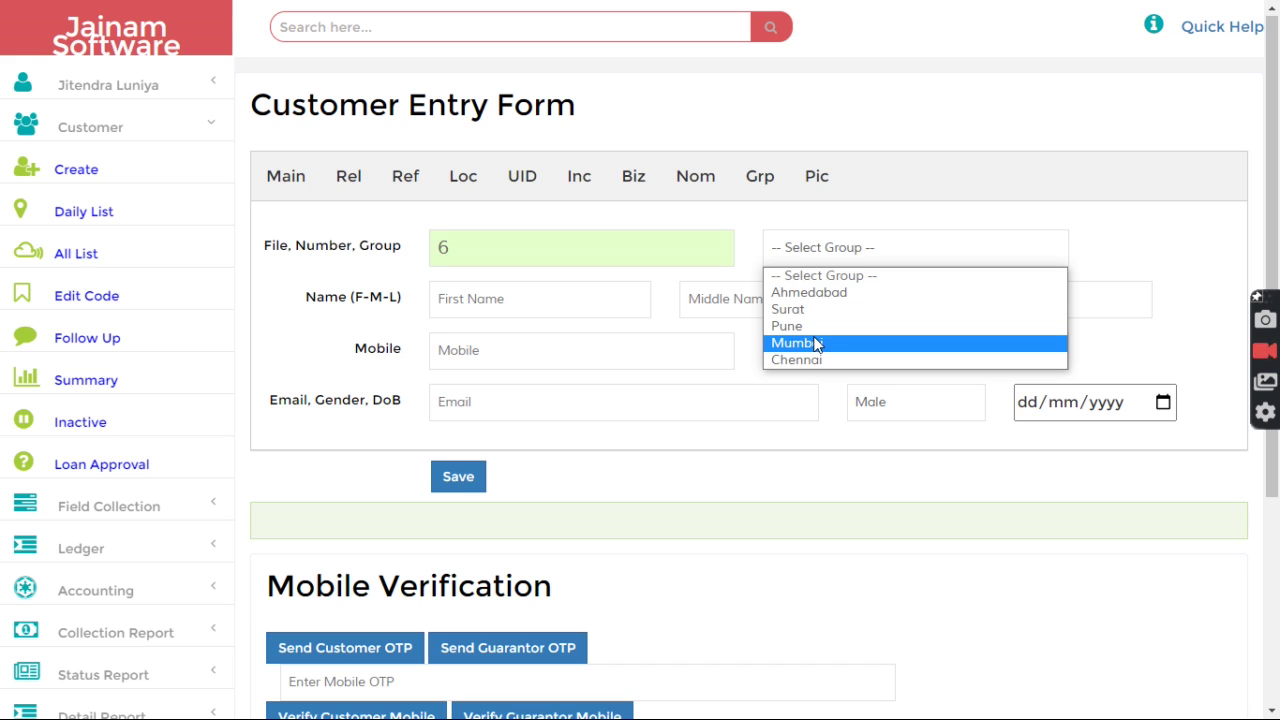
{"action": "left_click", "coordinate": [860, 214]}
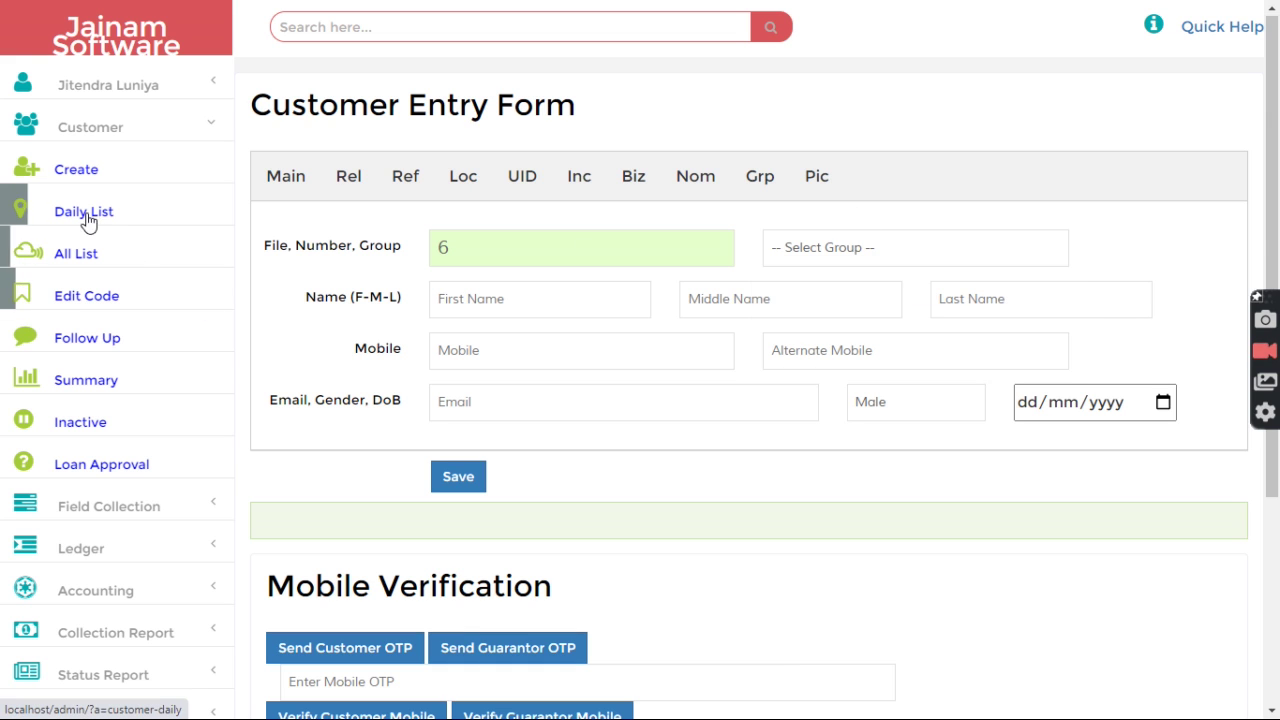
Step: Load the All List of customers and examine which branch each customer belongs to
{"action": "left_click", "coordinate": [71, 255]}
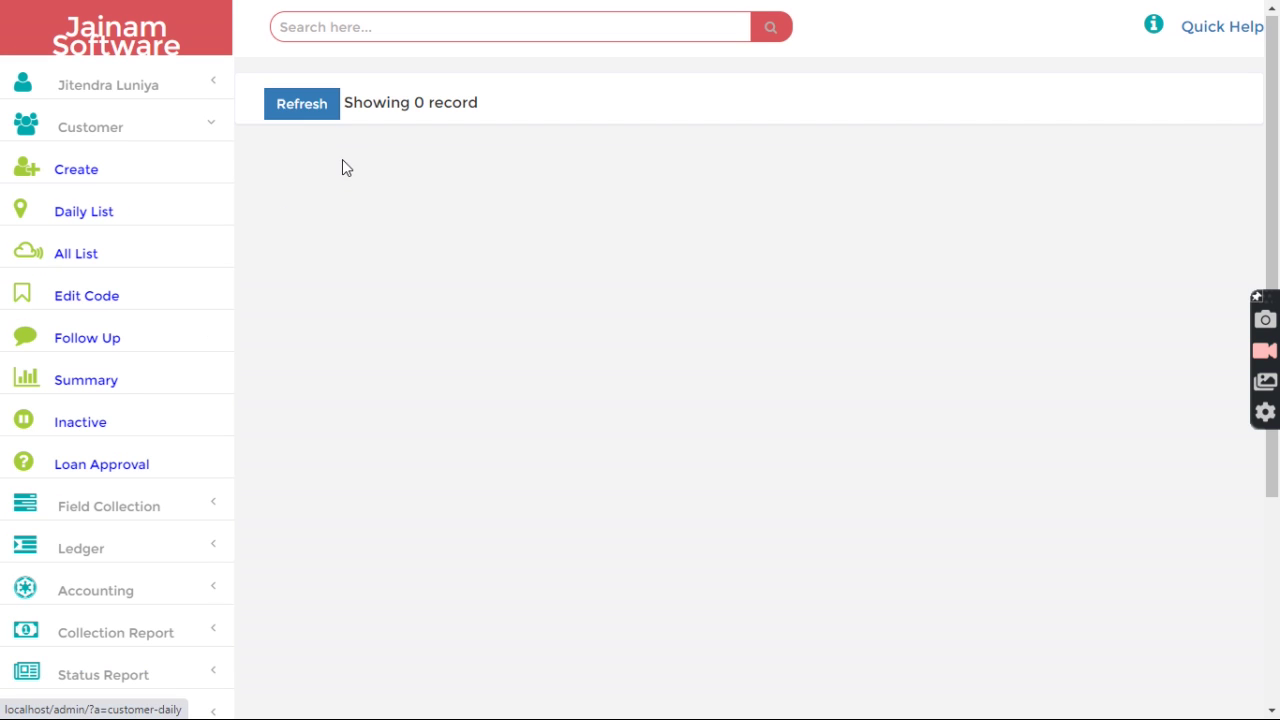
{"action": "left_click", "coordinate": [317, 105]}
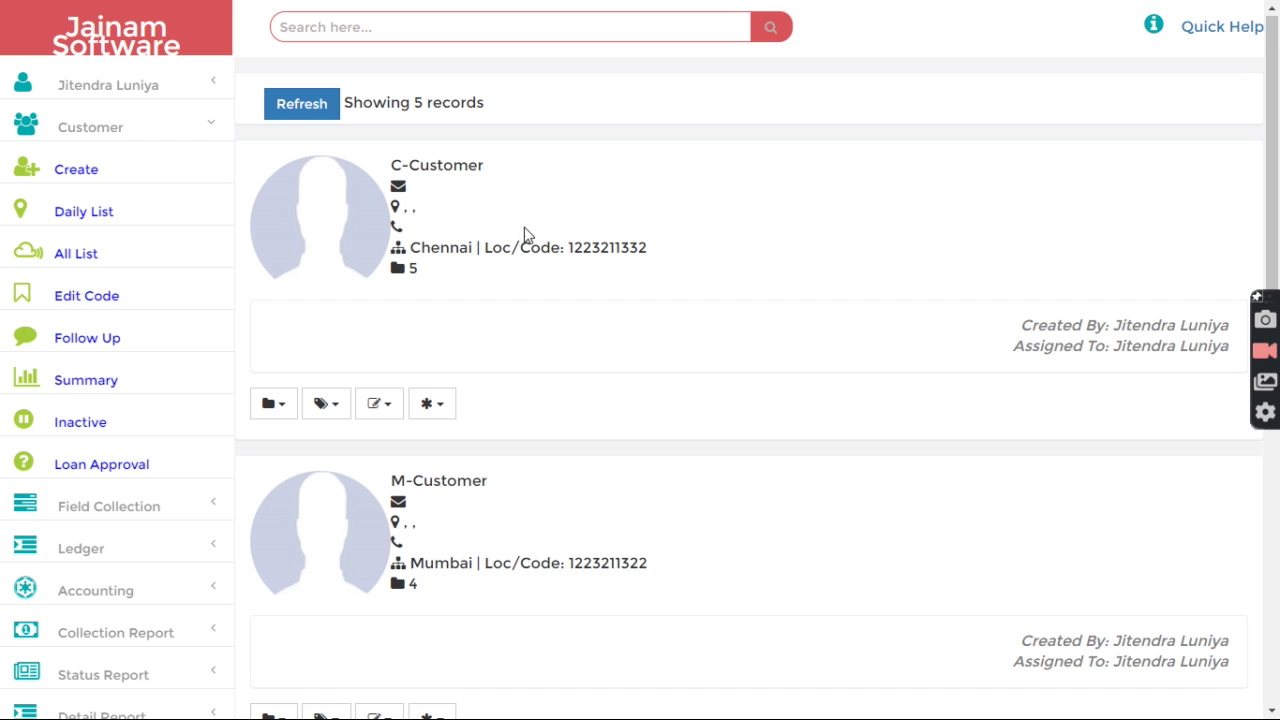
{"action": "left_click_drag", "start_coordinate": [392, 166], "coordinate": [463, 168]}
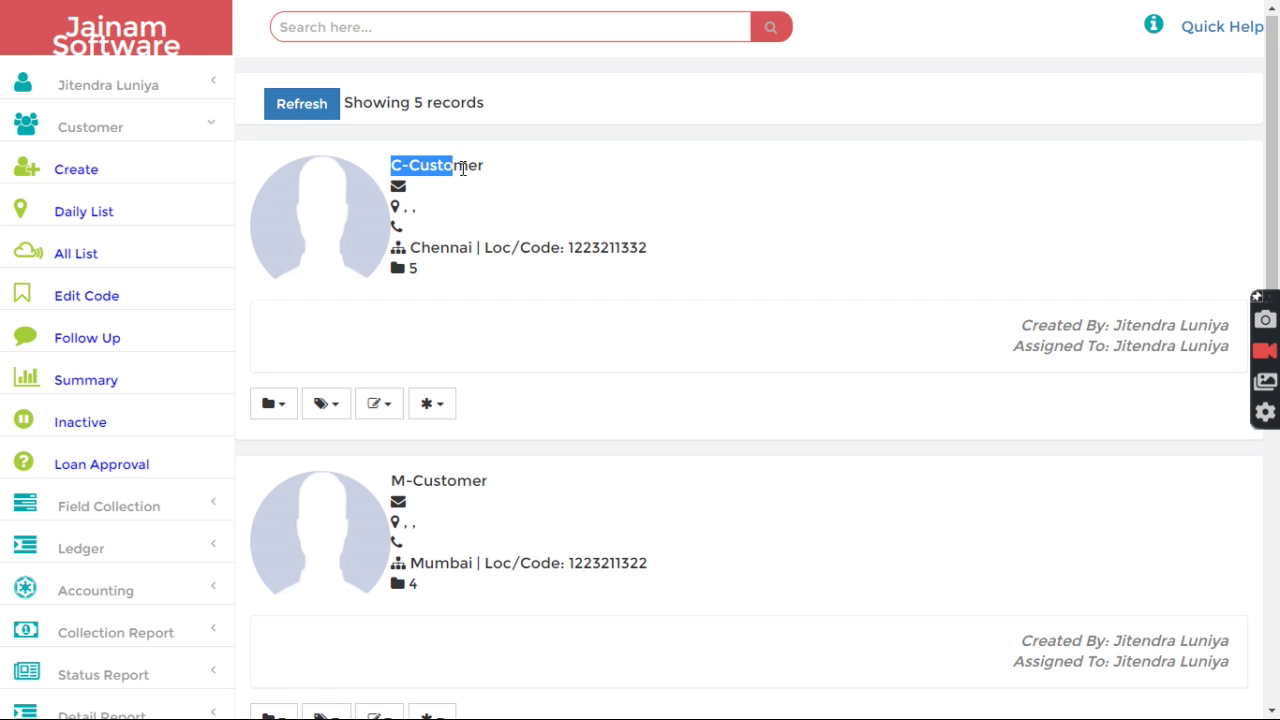
{"action": "left_click_drag", "start_coordinate": [412, 247], "coordinate": [470, 248]}
{"action": "scroll", "coordinate": [468, 320], "scroll_direction": "down", "scroll_amount": 2}
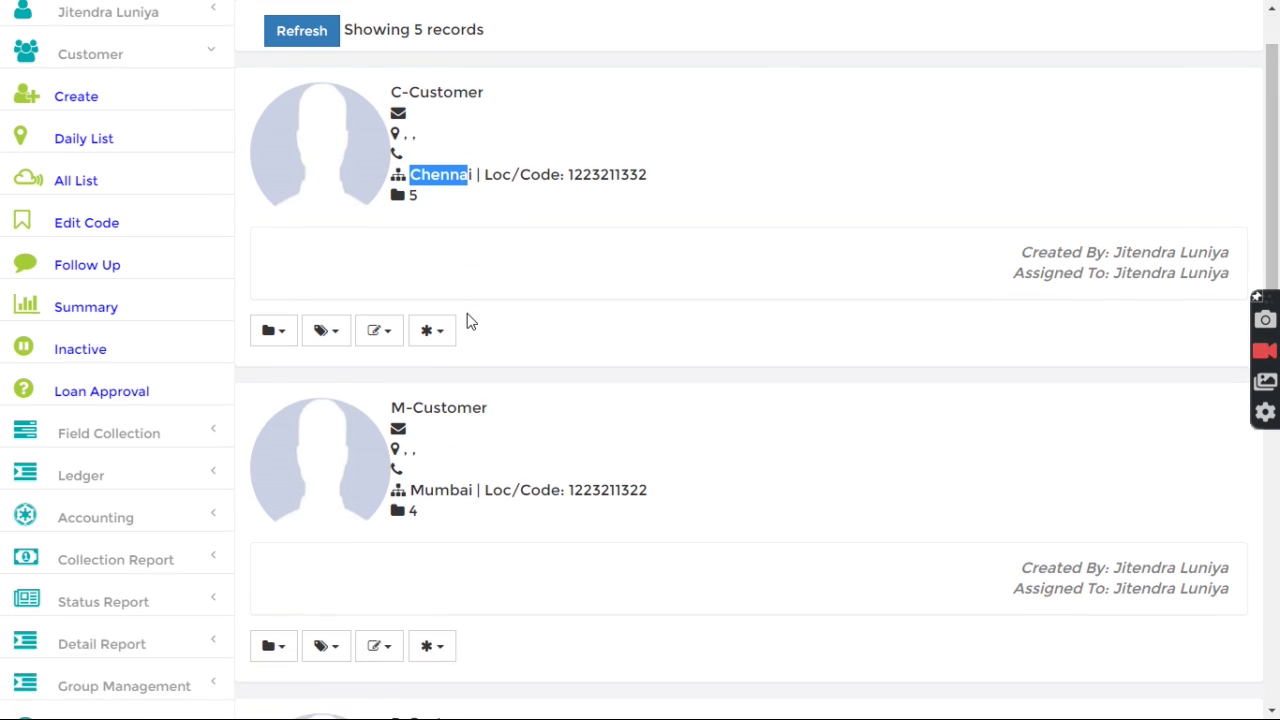
{"action": "left_click_drag", "start_coordinate": [393, 294], "coordinate": [454, 317]}
{"action": "left_click", "coordinate": [448, 375]}
{"action": "left_click_drag", "start_coordinate": [410, 376], "coordinate": [462, 378]}
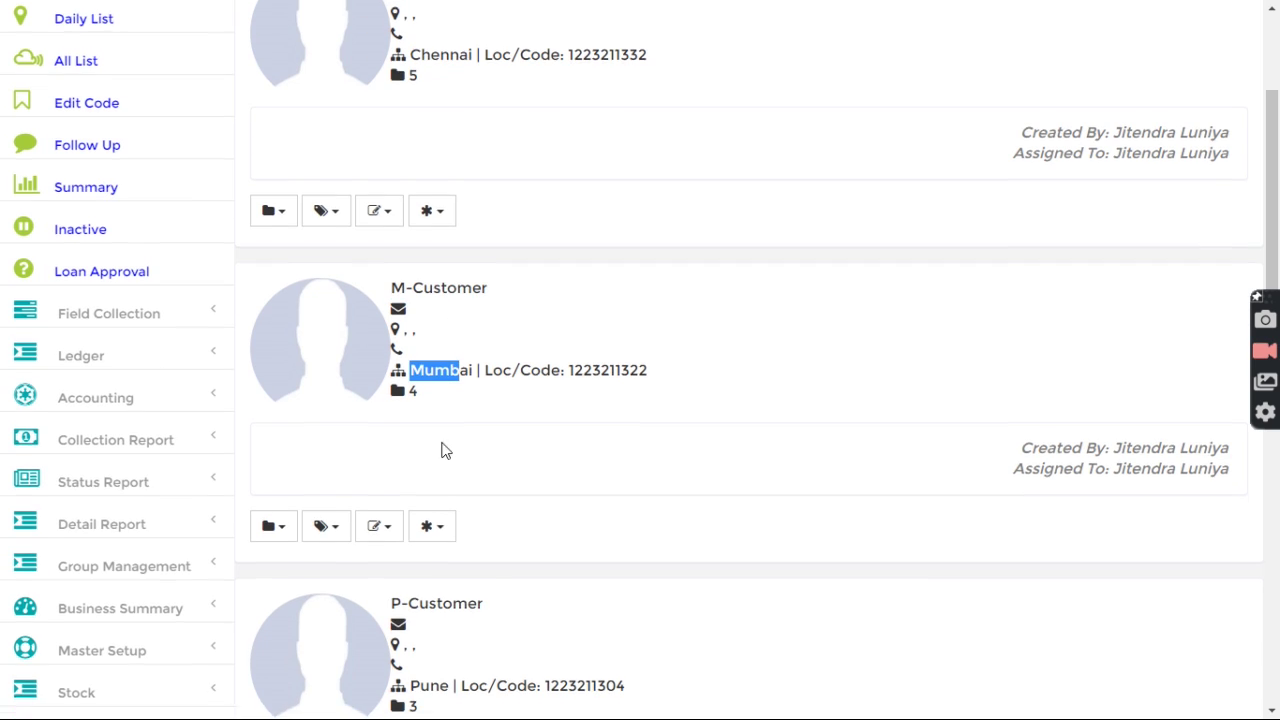
{"action": "scroll", "coordinate": [457, 457], "scroll_direction": "down", "scroll_amount": 5}
{"action": "scroll", "coordinate": [466, 457], "scroll_direction": "up", "scroll_amount": 5}
{"action": "scroll", "coordinate": [480, 380], "scroll_direction": "up", "scroll_amount": 1}
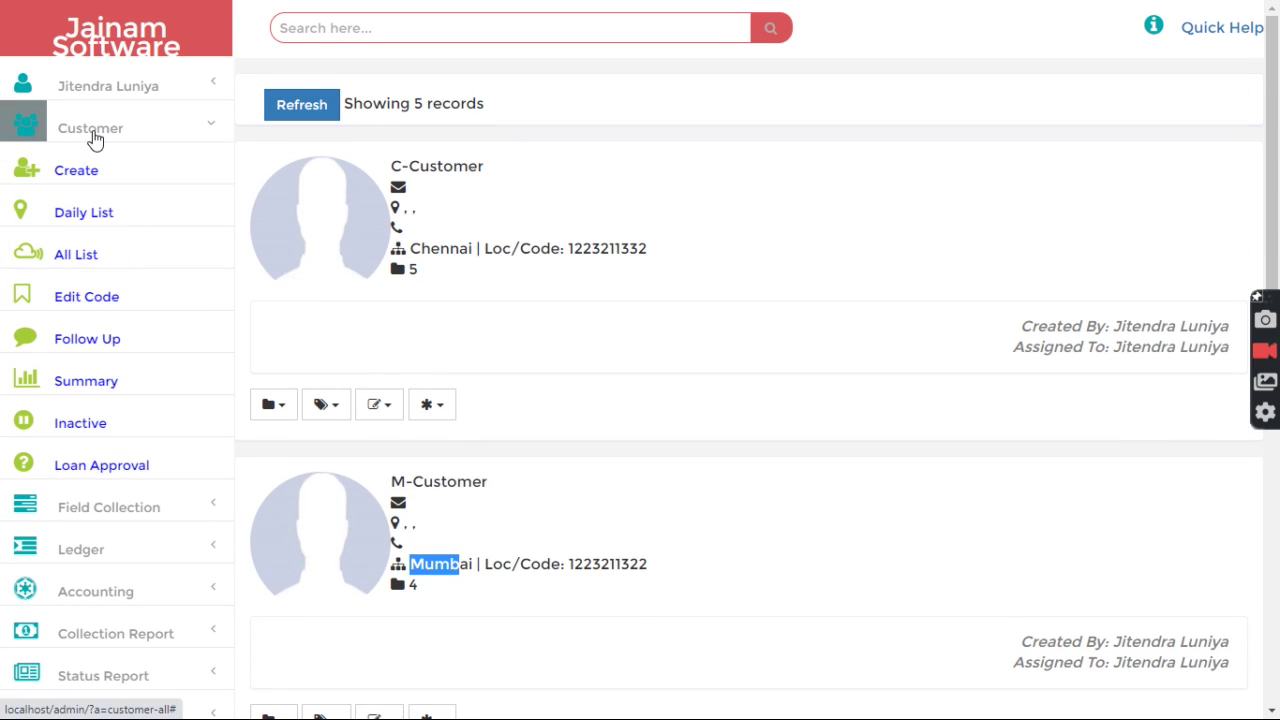
{"action": "left_click_drag", "start_coordinate": [389, 163], "coordinate": [491, 203]}
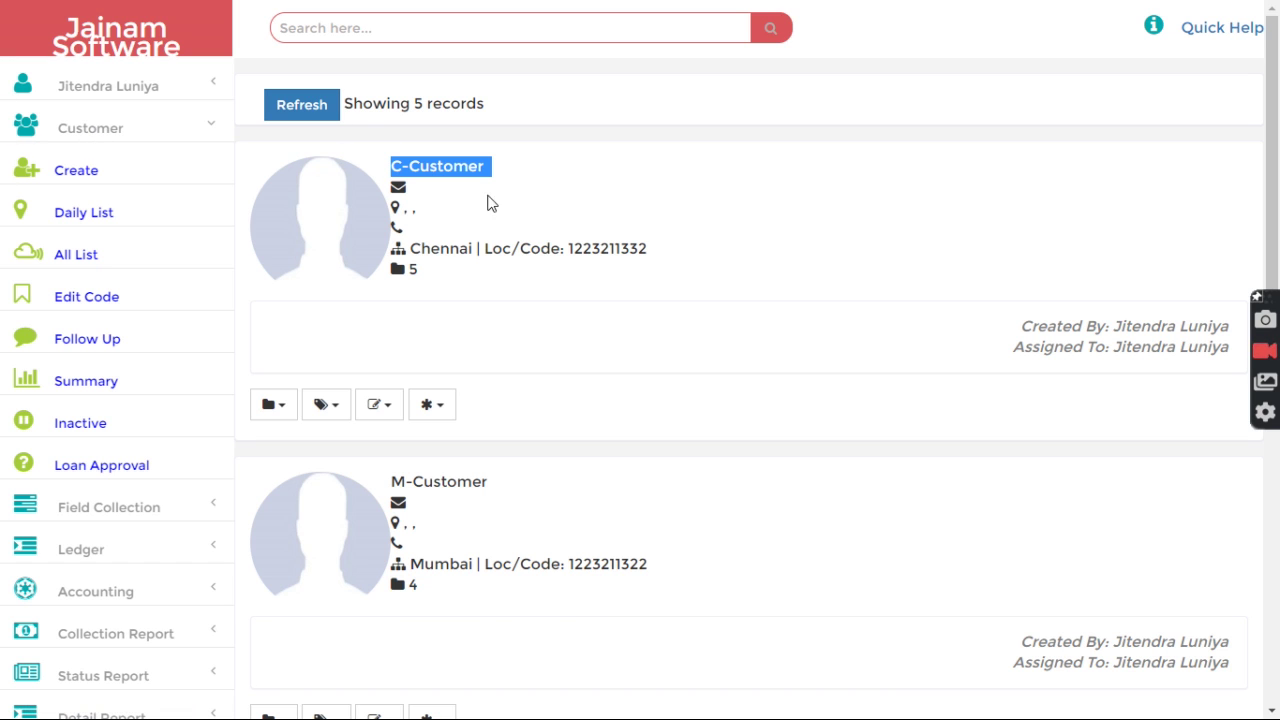
{"action": "left_click", "coordinate": [86, 130]}
{"action": "scroll", "coordinate": [108, 280], "scroll_direction": "down", "scroll_amount": 1}
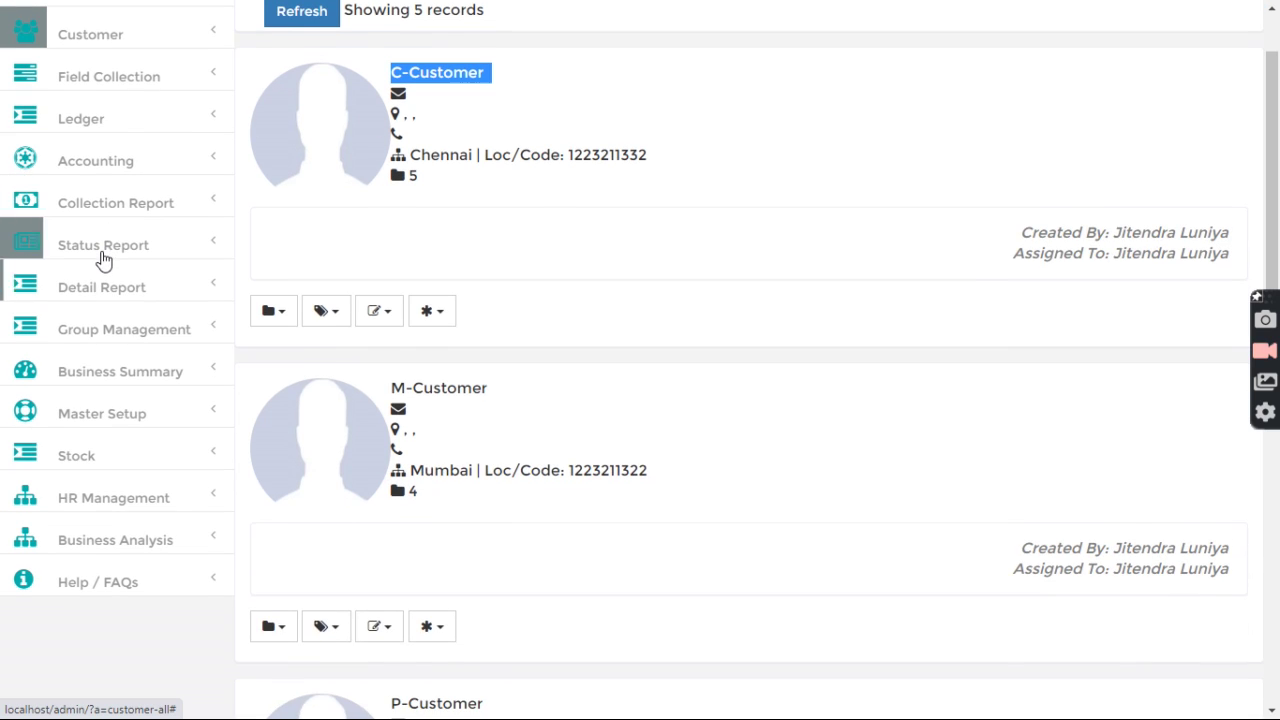
{"action": "scroll", "coordinate": [134, 151], "scroll_direction": "up", "scroll_amount": 1}
Step: Check the current branch on the home page, load the All Party List status report, and review its List column
{"action": "left_click", "coordinate": [122, 62]}
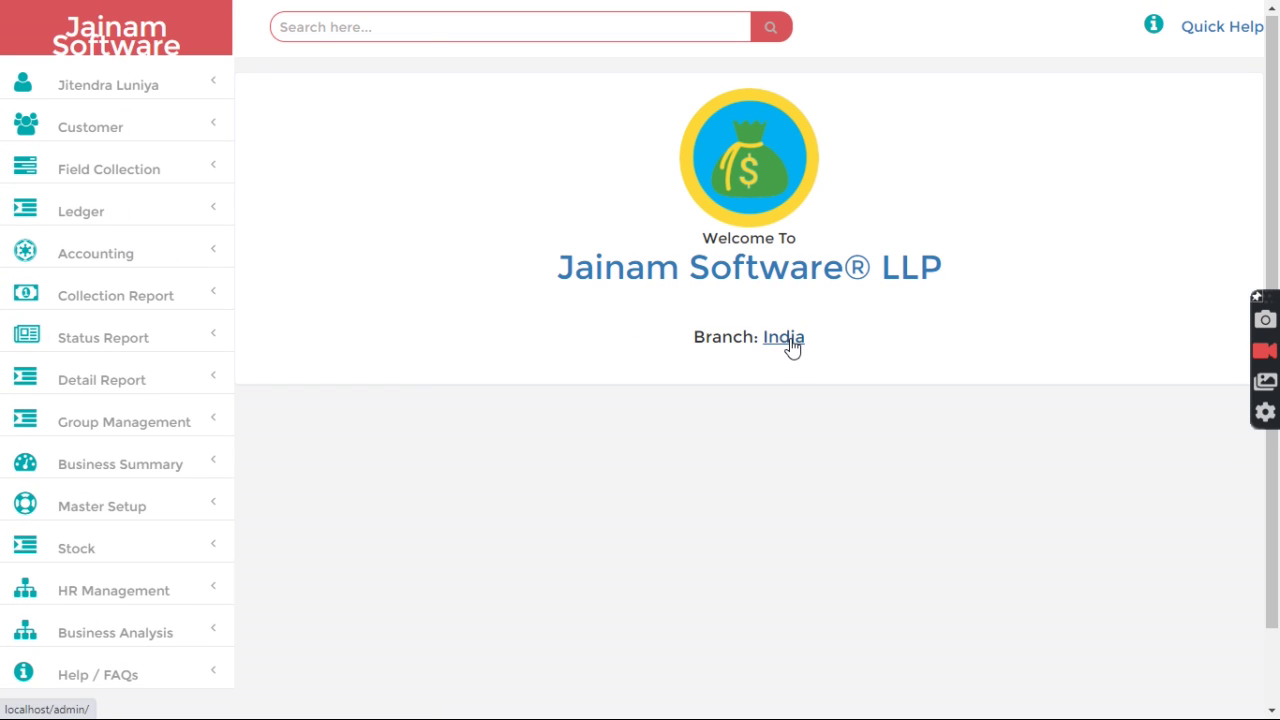
{"action": "left_click", "coordinate": [110, 343]}
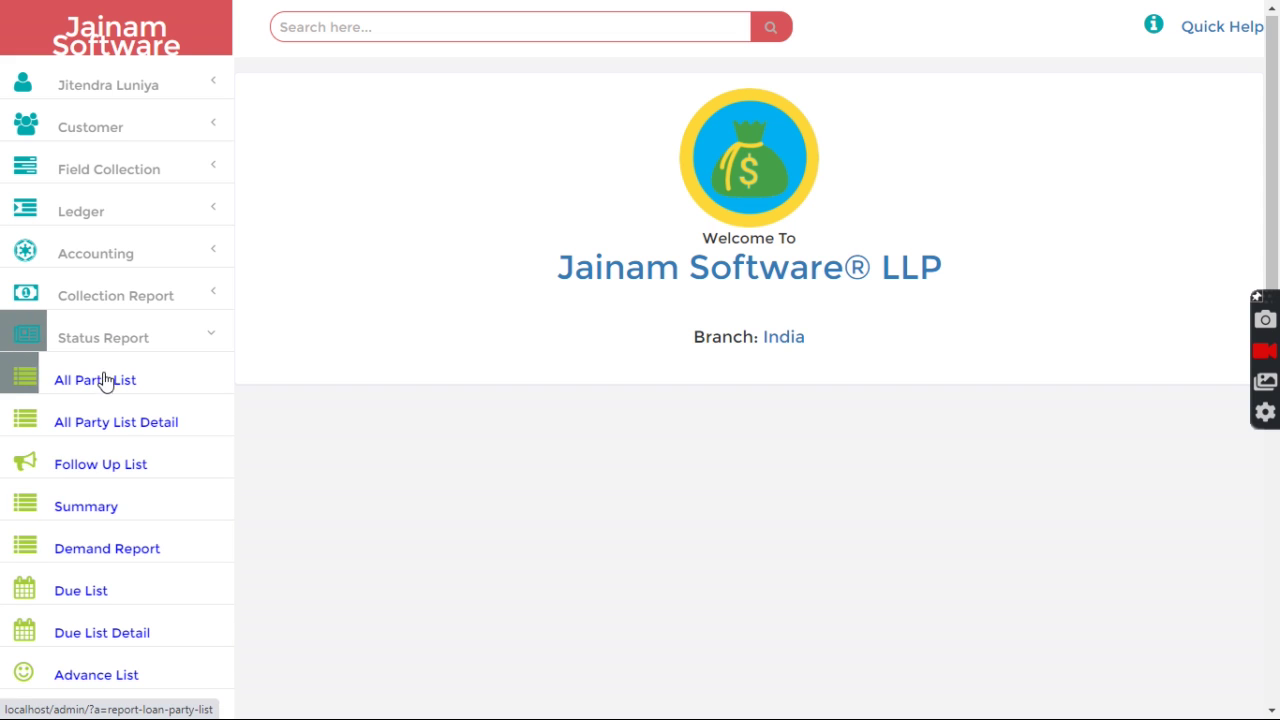
{"action": "left_click", "coordinate": [103, 380]}
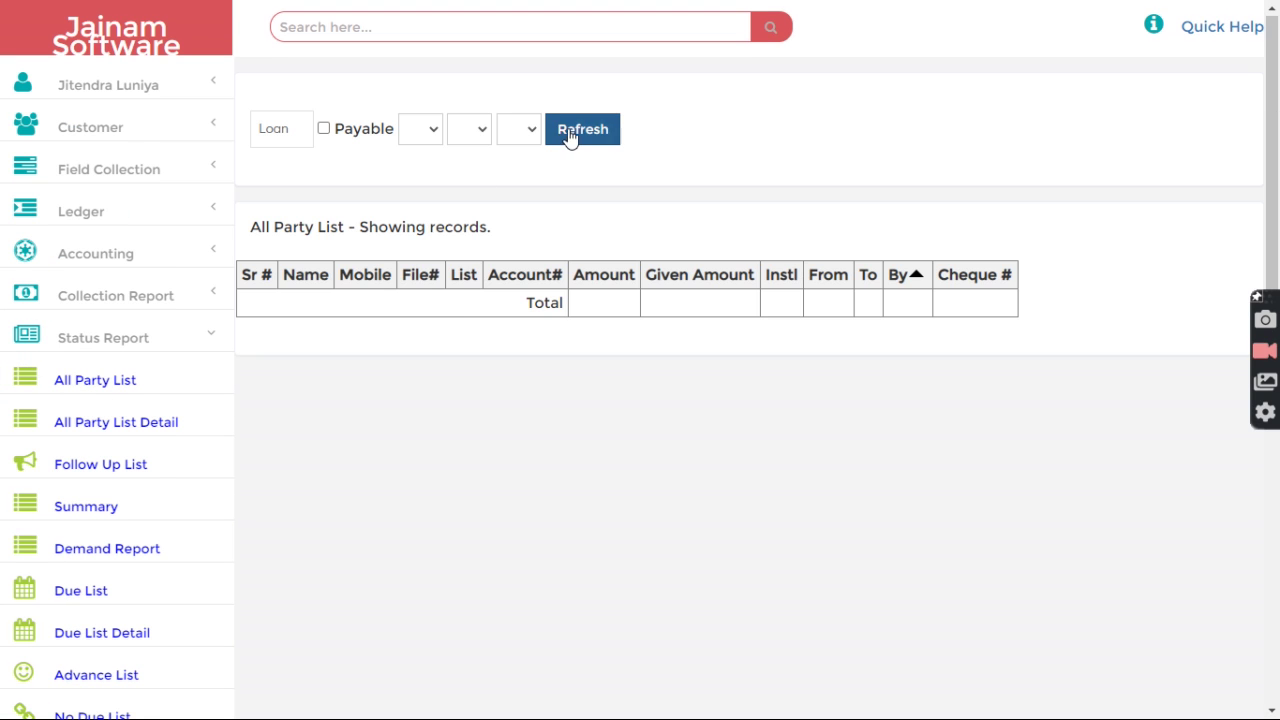
{"action": "left_click", "coordinate": [572, 132]}
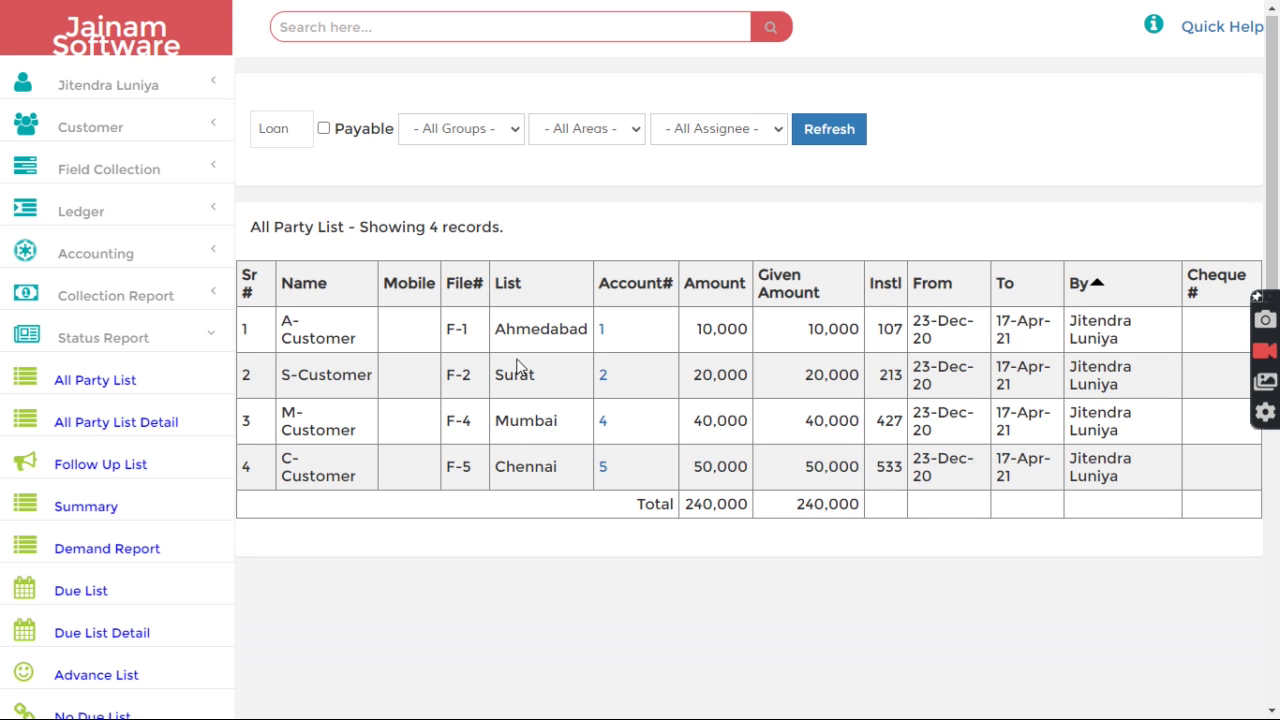
{"action": "left_click_drag", "start_coordinate": [497, 328], "coordinate": [549, 362]}
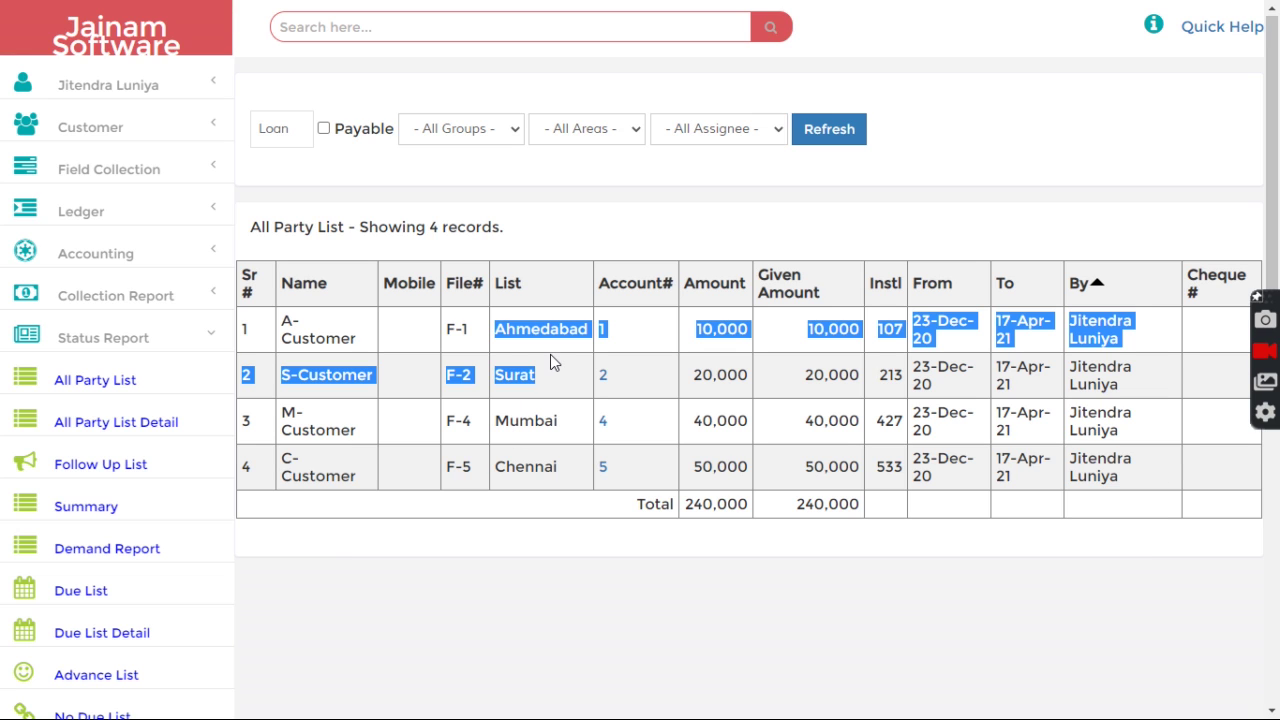
{"action": "left_click_drag", "start_coordinate": [499, 330], "coordinate": [526, 374]}
{"action": "left_click", "coordinate": [417, 240]}
Step: Return to the home page and set the current branch to Gujrat
{"action": "left_click", "coordinate": [226, 151]}
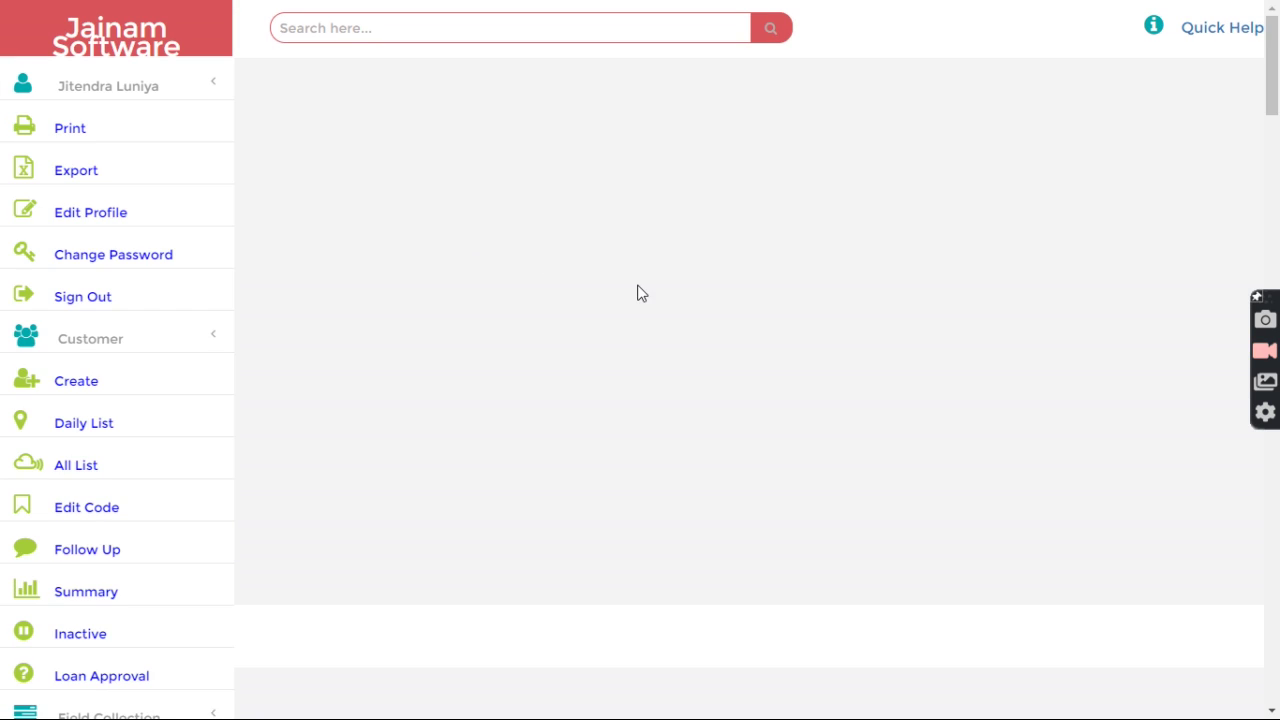
{"action": "left_click", "coordinate": [778, 340]}
{"action": "left_click", "coordinate": [564, 177]}
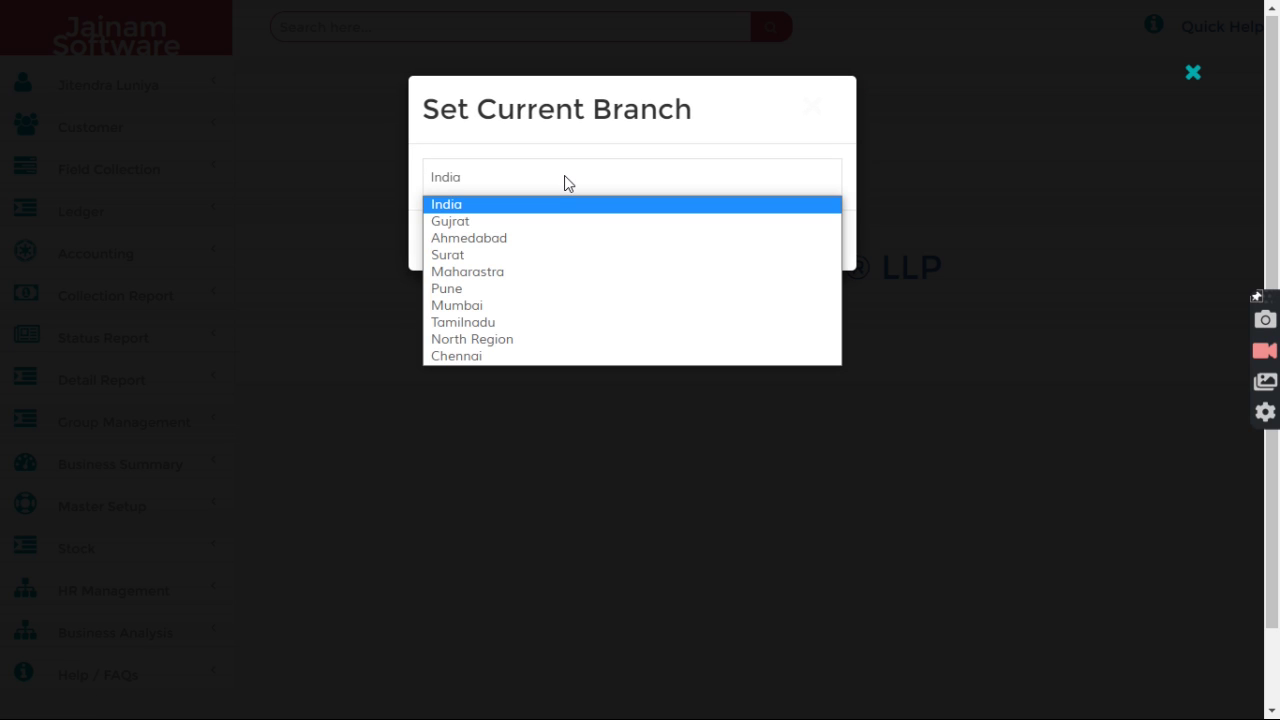
{"action": "left_click", "coordinate": [502, 224]}
{"action": "left_click", "coordinate": [720, 245]}
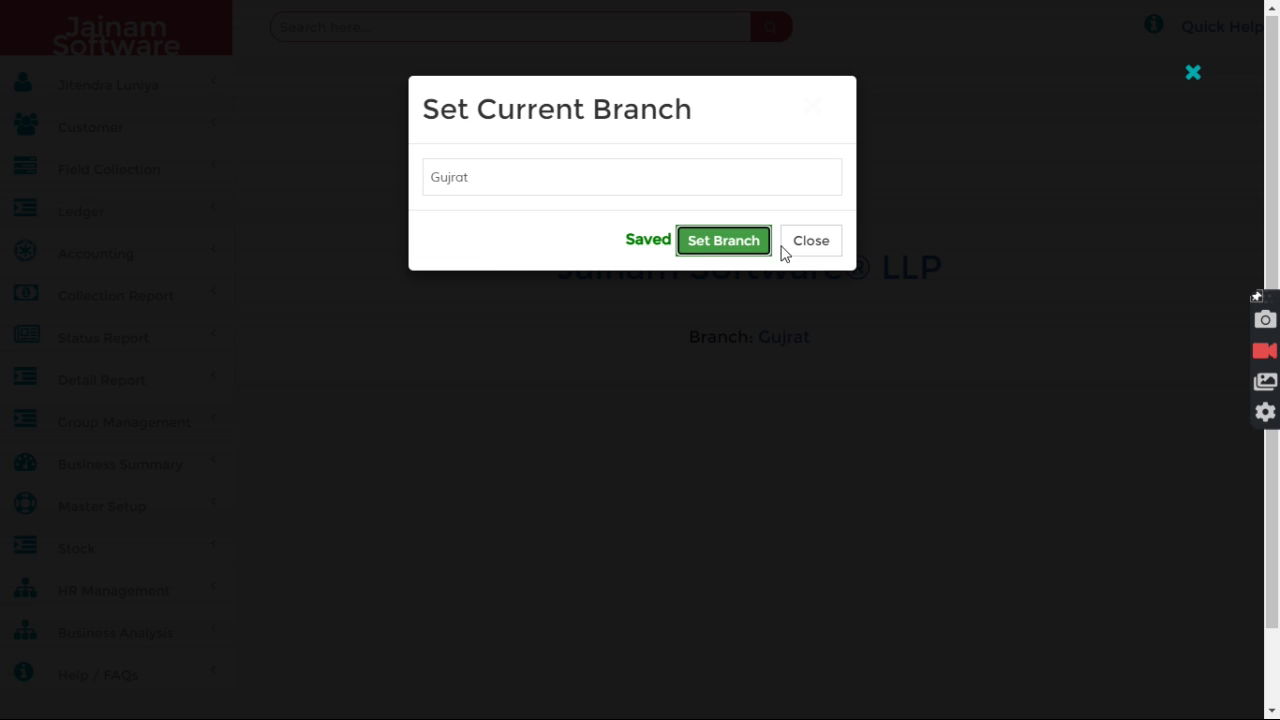
{"action": "left_click", "coordinate": [813, 246]}
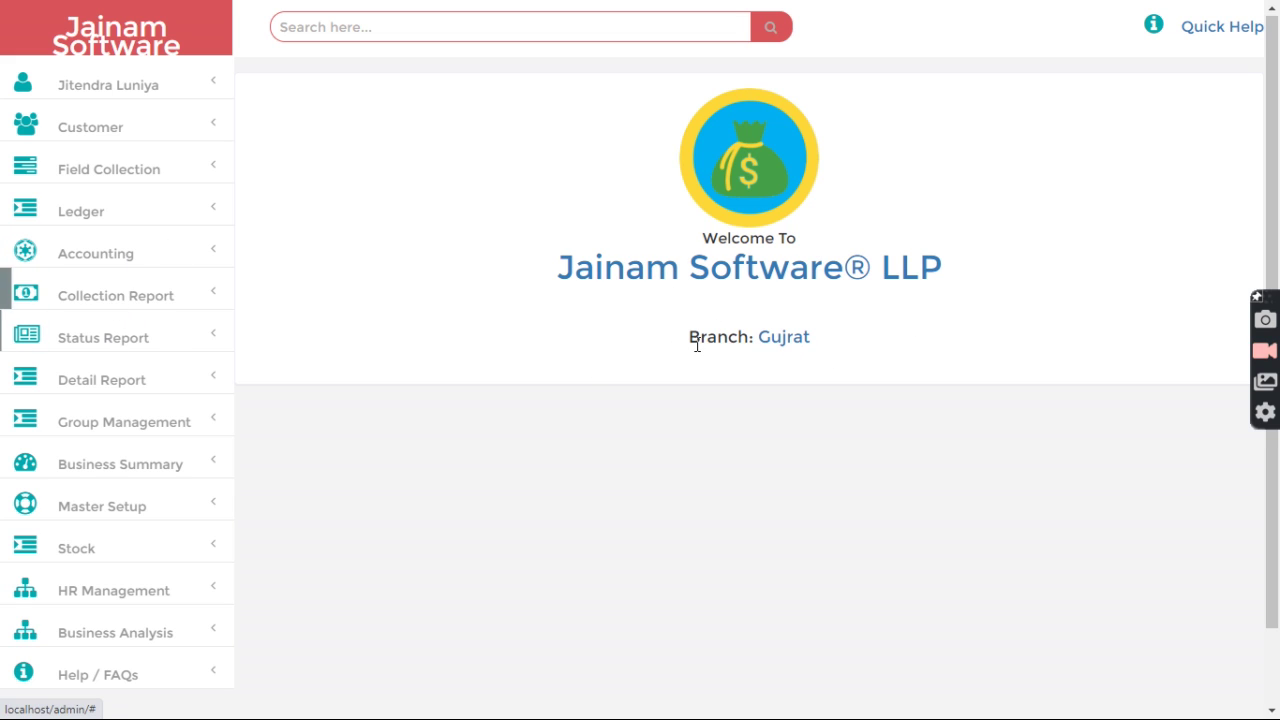
Step: Load the All Party List status report for the Gujrat branch and examine the list assigned to each customer
{"action": "left_click", "coordinate": [101, 343]}
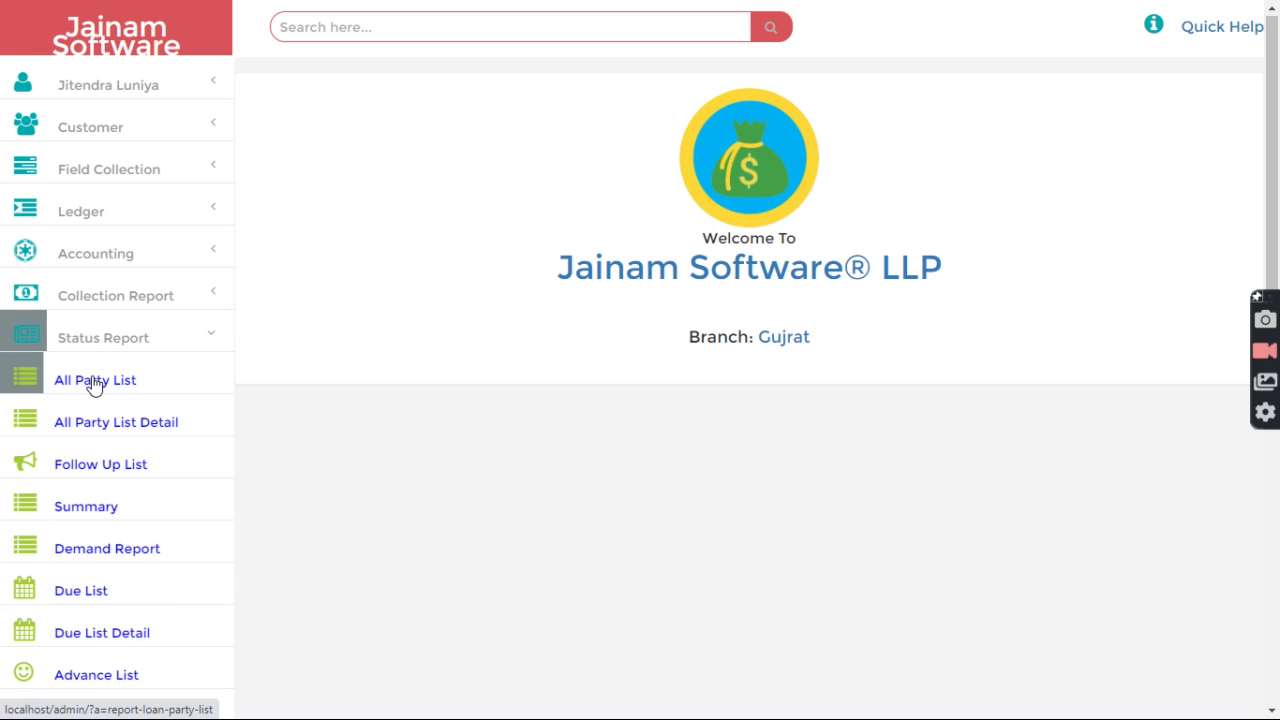
{"action": "left_click", "coordinate": [92, 382]}
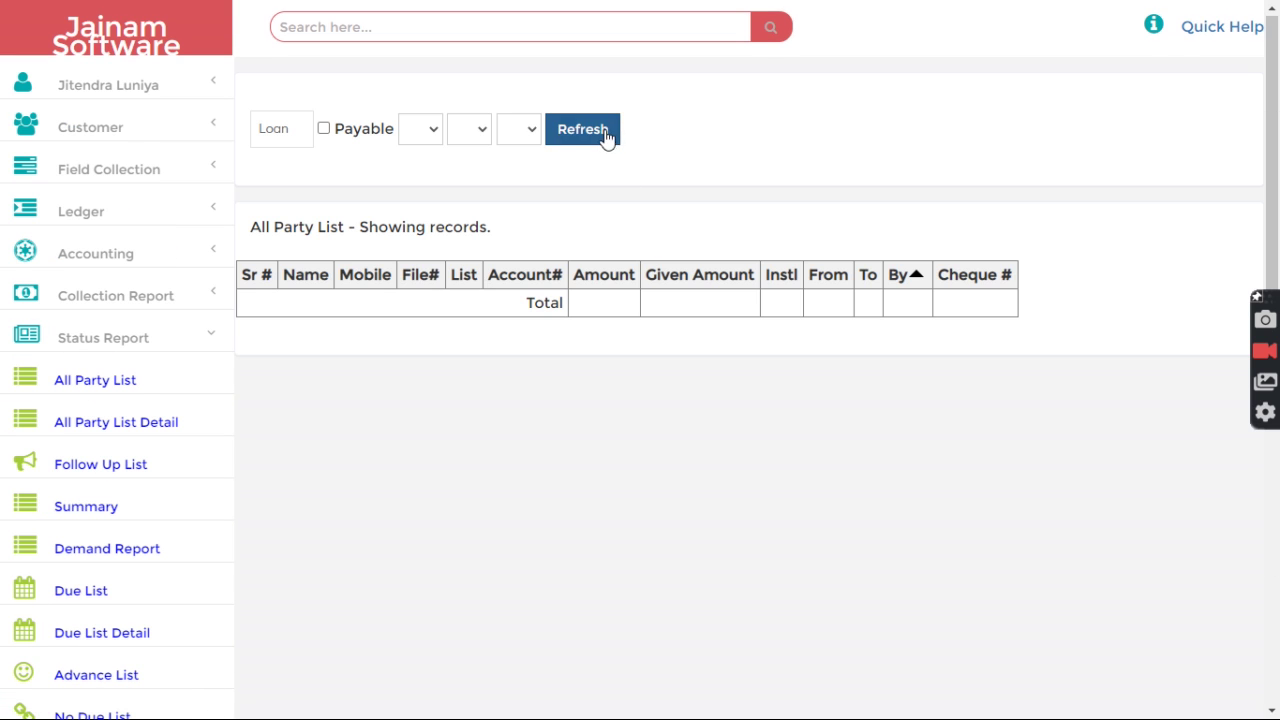
{"action": "left_click", "coordinate": [605, 138]}
{"action": "left_click_drag", "start_coordinate": [503, 328], "coordinate": [546, 329]}
{"action": "left_click_drag", "start_coordinate": [500, 375], "coordinate": [551, 381]}
{"action": "left_click", "coordinate": [576, 228]}
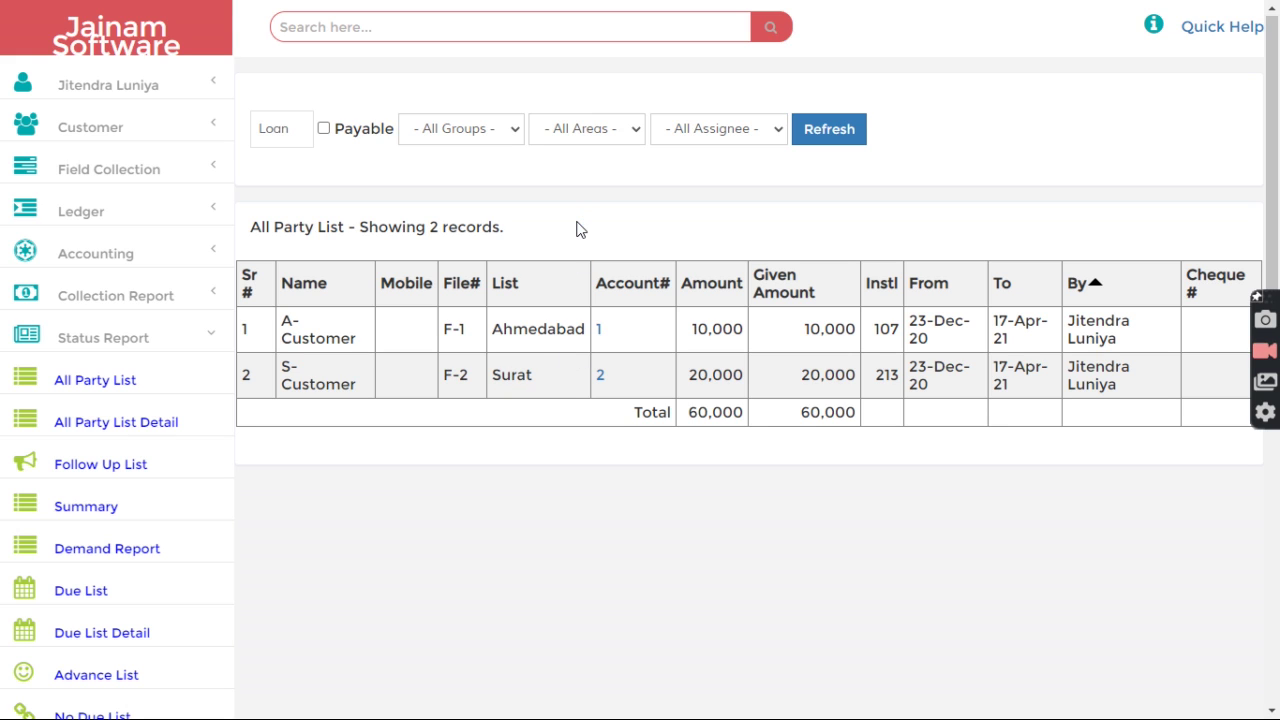
{"action": "left_click_drag", "start_coordinate": [528, 378], "coordinate": [551, 385]}
{"action": "left_click", "coordinate": [504, 383]}
{"action": "left_click", "coordinate": [550, 382]}
{"action": "left_click_drag", "start_coordinate": [494, 372], "coordinate": [540, 382]}
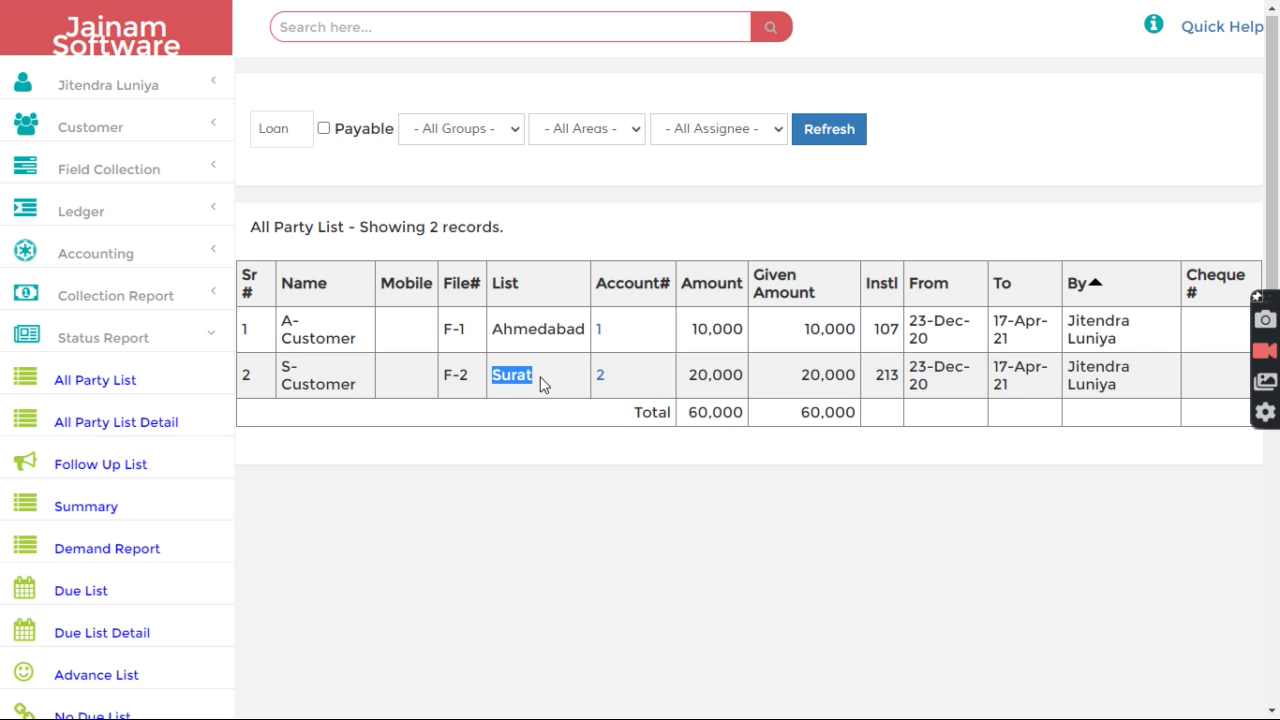
{"action": "left_click_drag", "start_coordinate": [492, 374], "coordinate": [530, 374]}
Step: Open the assigned branches of the collection staff member in the Employee List under HR Management
{"action": "scroll", "coordinate": [225, 540], "scroll_direction": "down", "scroll_amount": 5}
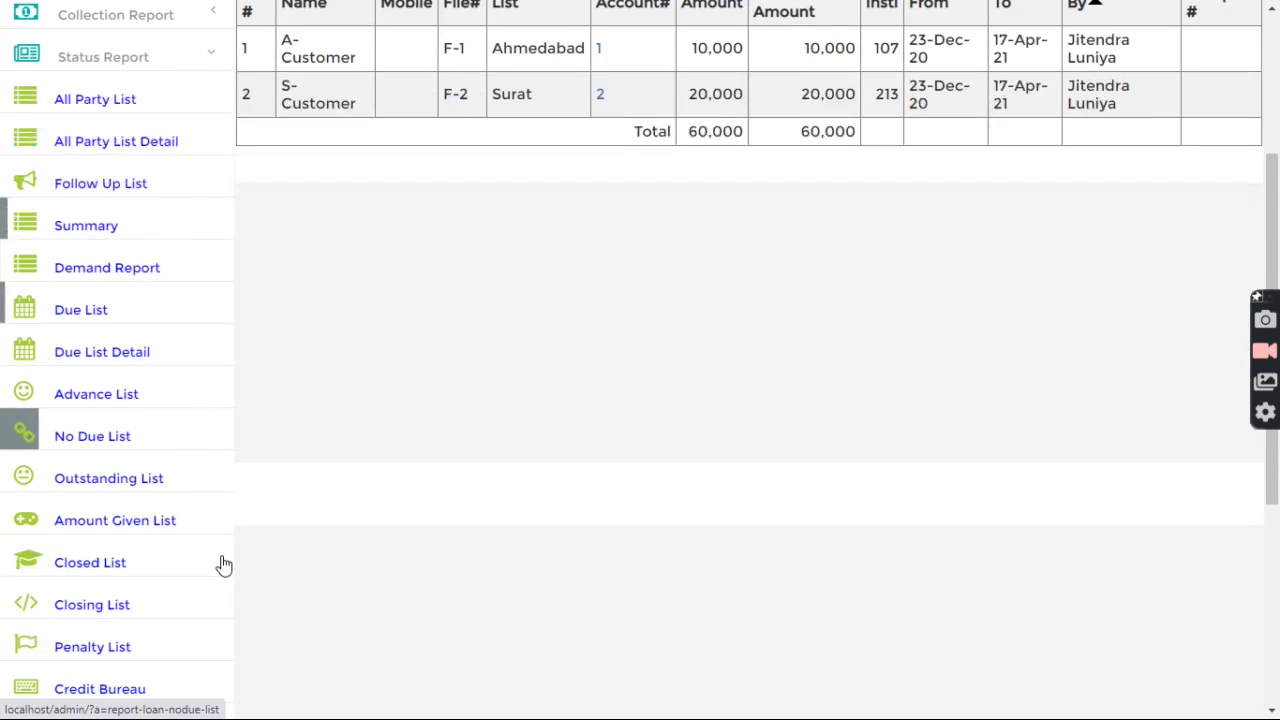
{"action": "scroll", "coordinate": [120, 535], "scroll_direction": "down", "scroll_amount": 2}
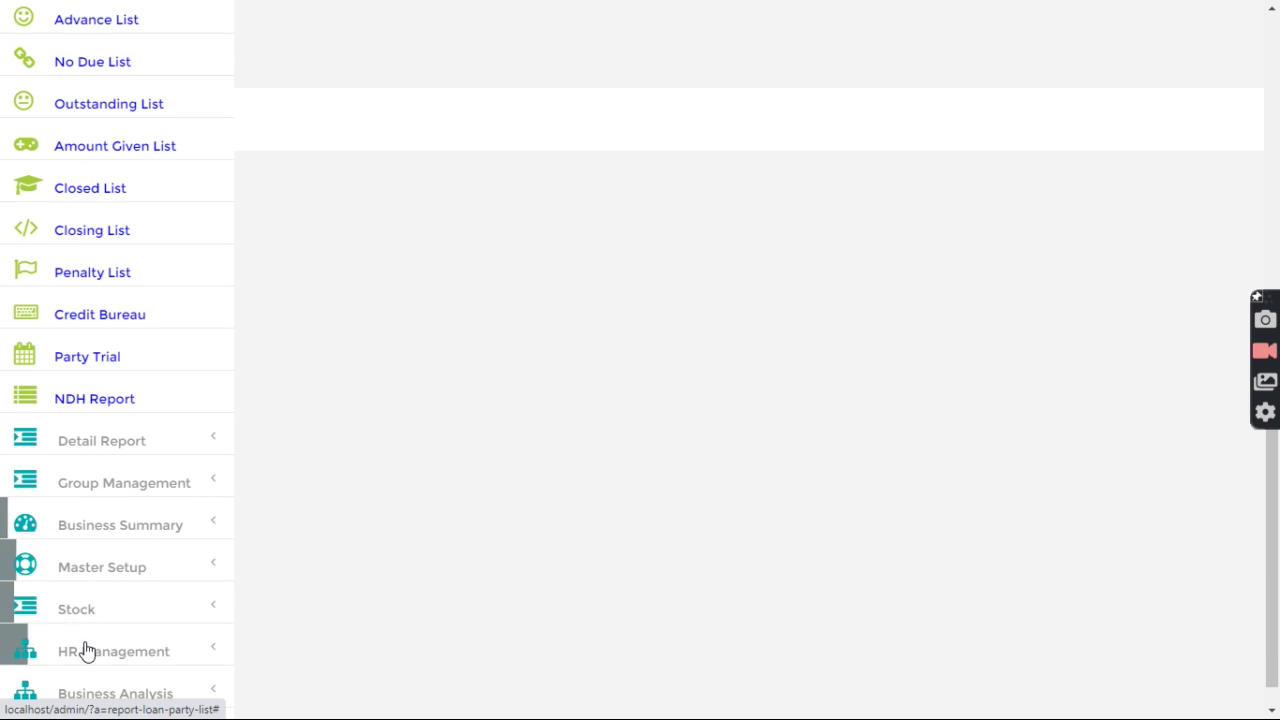
{"action": "scroll", "coordinate": [90, 645], "scroll_direction": "down", "scroll_amount": 1}
{"action": "left_click", "coordinate": [110, 614]}
{"action": "scroll", "coordinate": [148, 612], "scroll_direction": "down", "scroll_amount": 5}
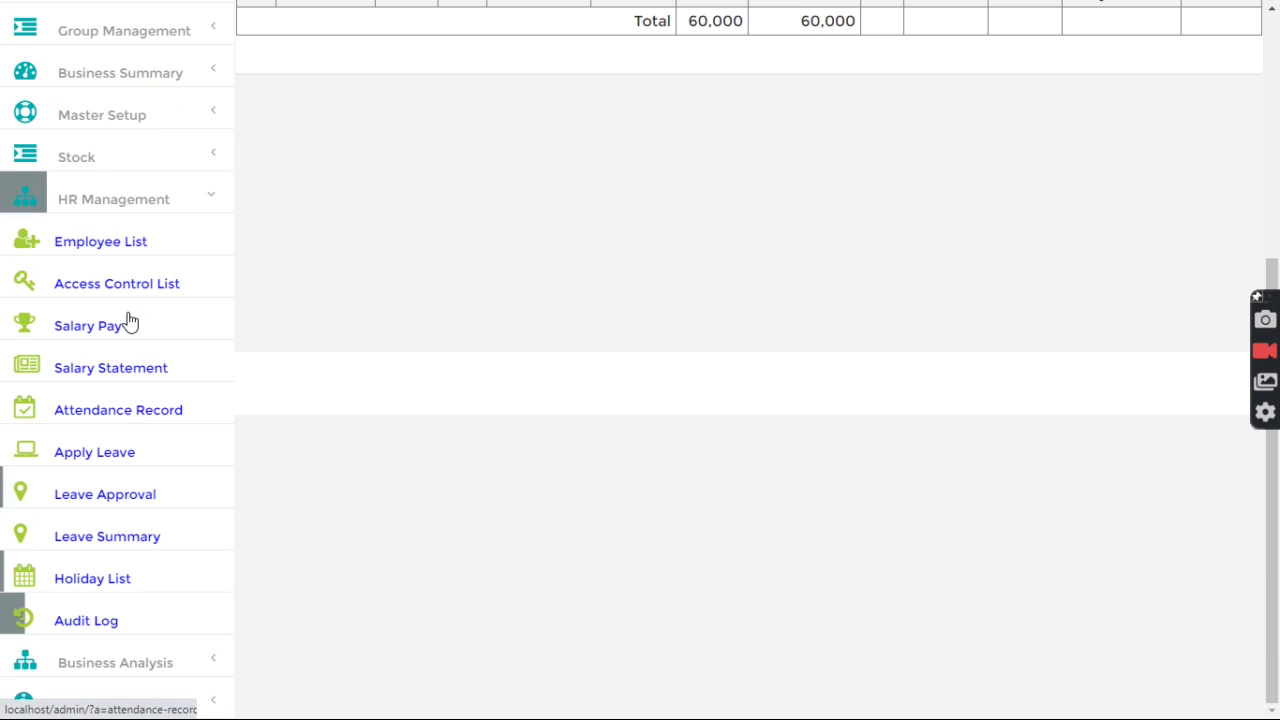
{"action": "left_click", "coordinate": [128, 252]}
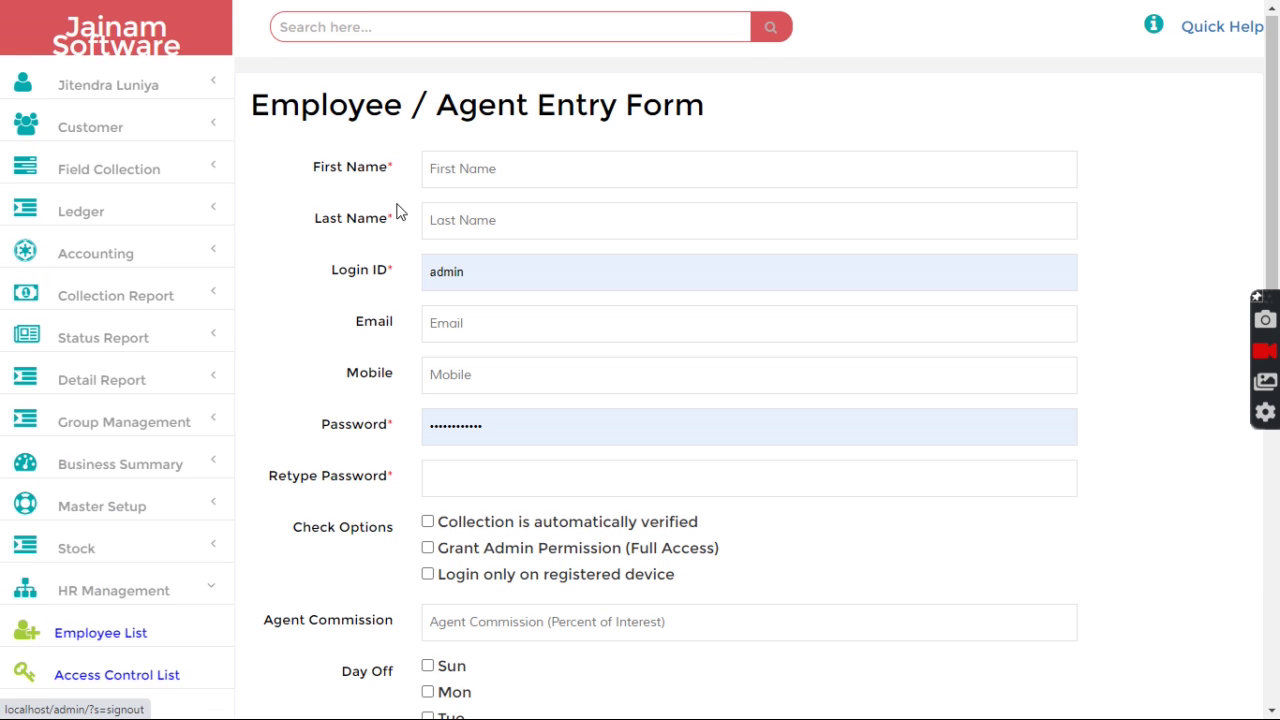
{"action": "scroll", "coordinate": [404, 486], "scroll_direction": "down", "scroll_amount": 5}
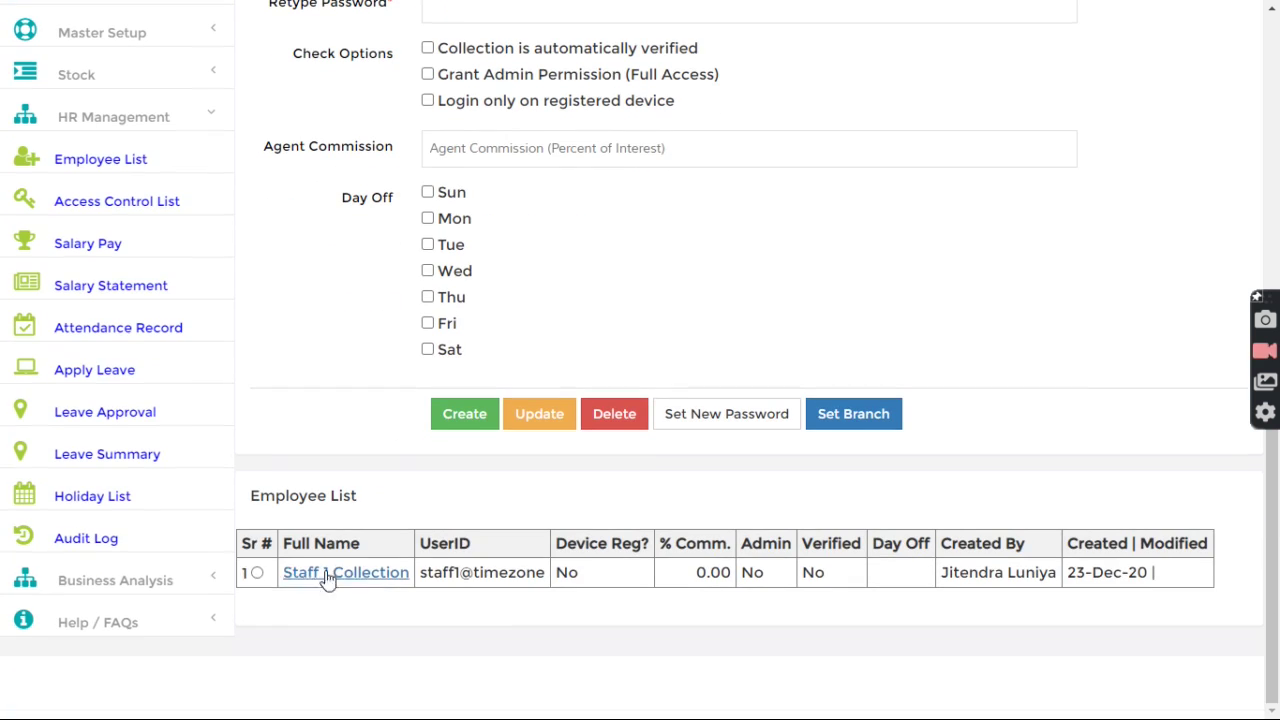
{"action": "left_click", "coordinate": [257, 572]}
{"action": "left_click", "coordinate": [860, 418]}
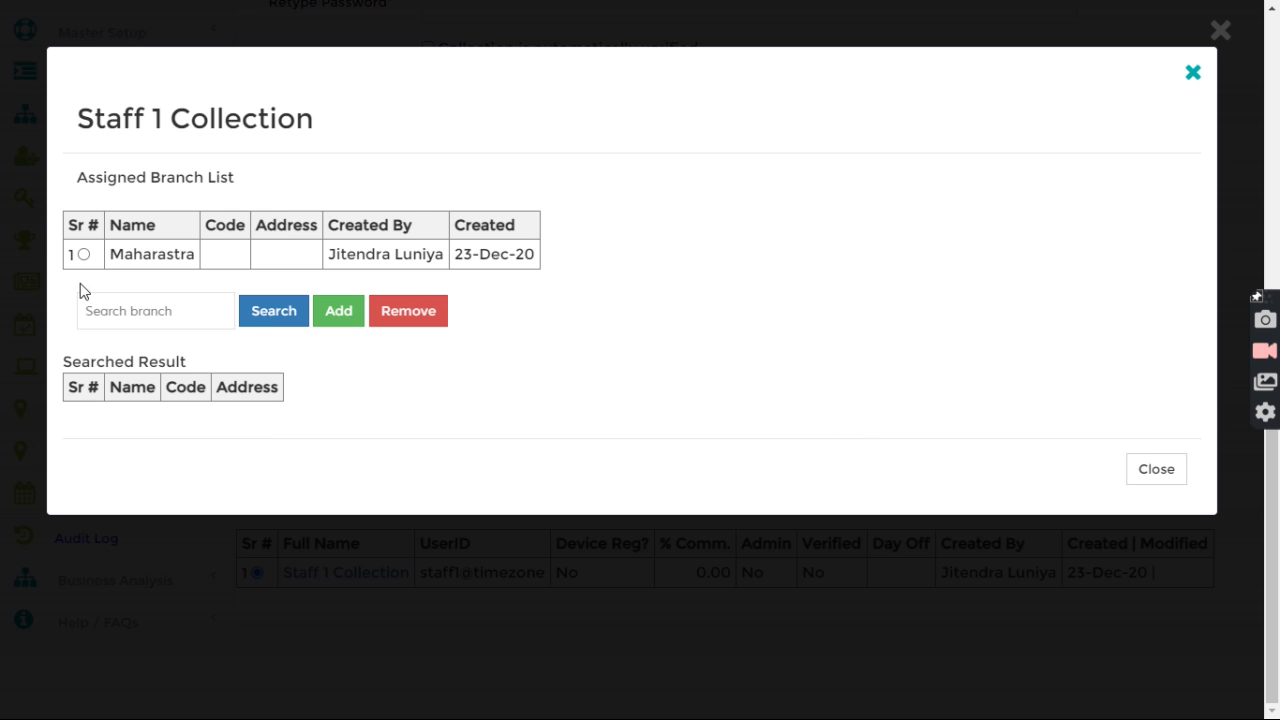
Step: Remove Maharastra from the employee's assigned branches and confirm the removal
{"action": "left_click", "coordinate": [84, 254]}
{"action": "left_click", "coordinate": [428, 310]}
{"action": "left_click", "coordinate": [417, 352]}
Step: Try searching the branches for "sur" and "Surat"
{"action": "left_click", "coordinate": [153, 286]}
{"action": "type", "text": "sur"}
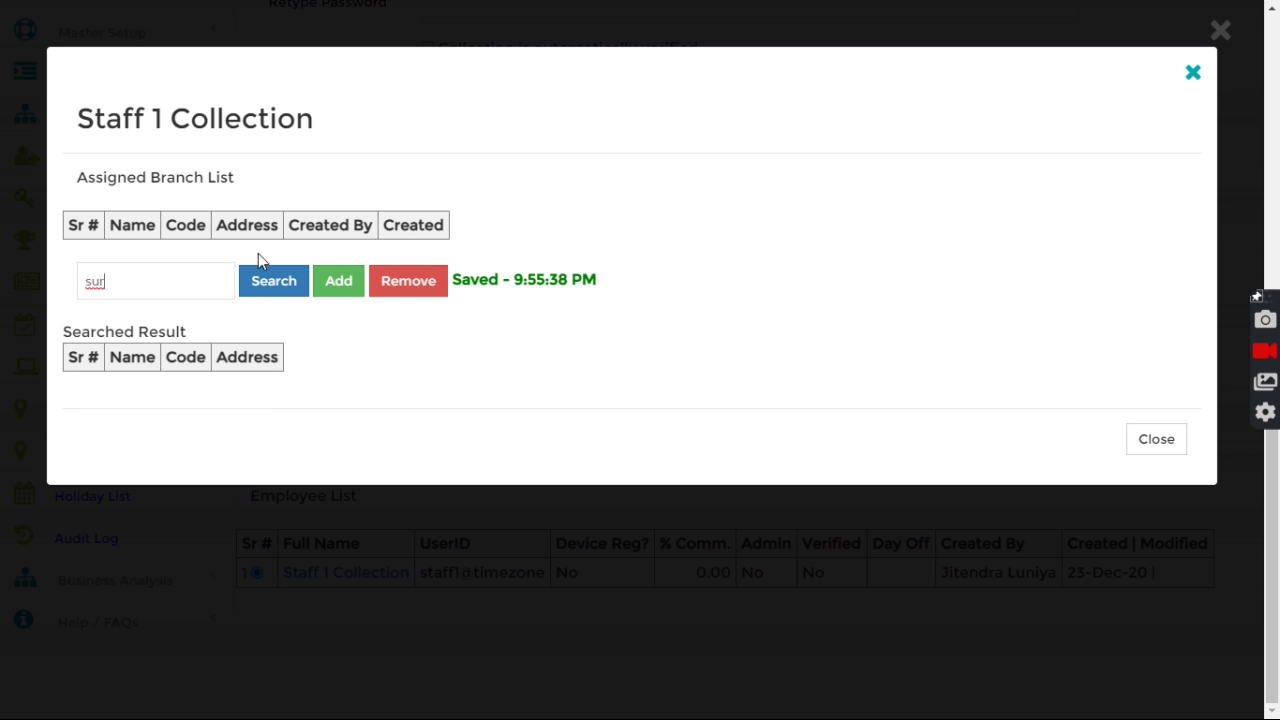
{"action": "left_click", "coordinate": [272, 281]}
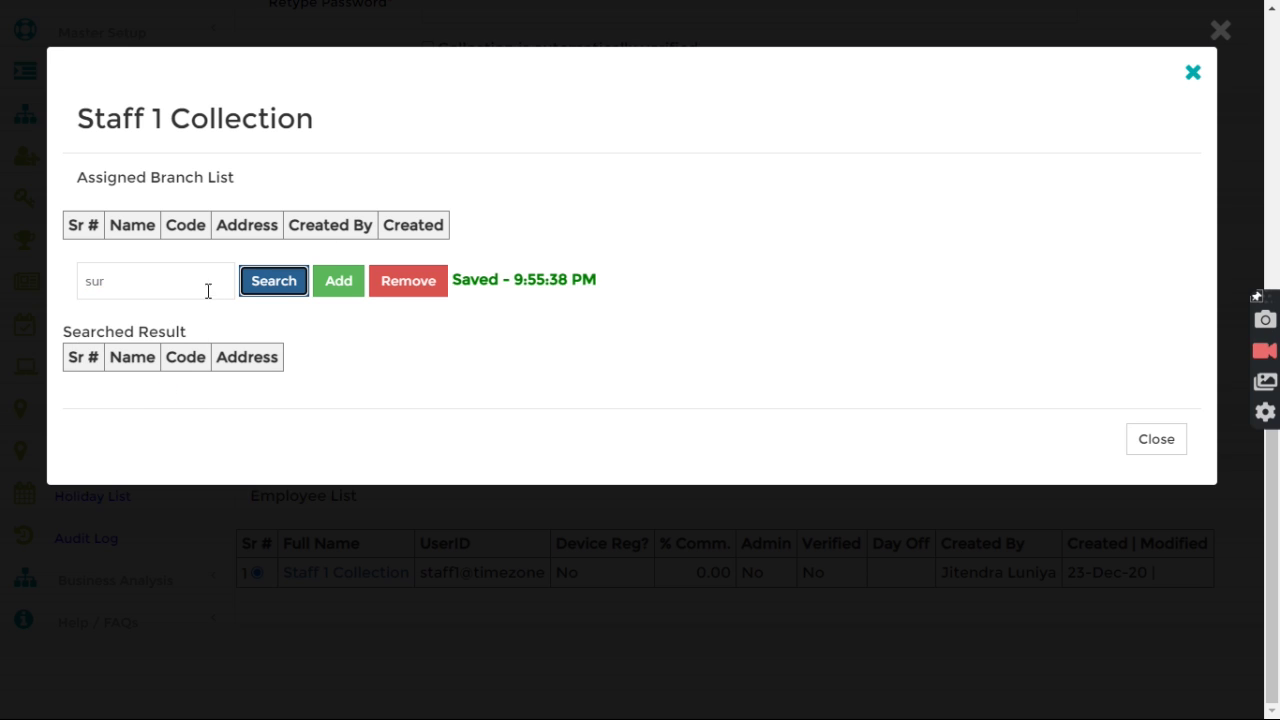
{"action": "left_click", "coordinate": [156, 296]}
{"action": "key", "text": "ctrl+a"}
{"action": "type", "text": "S"}
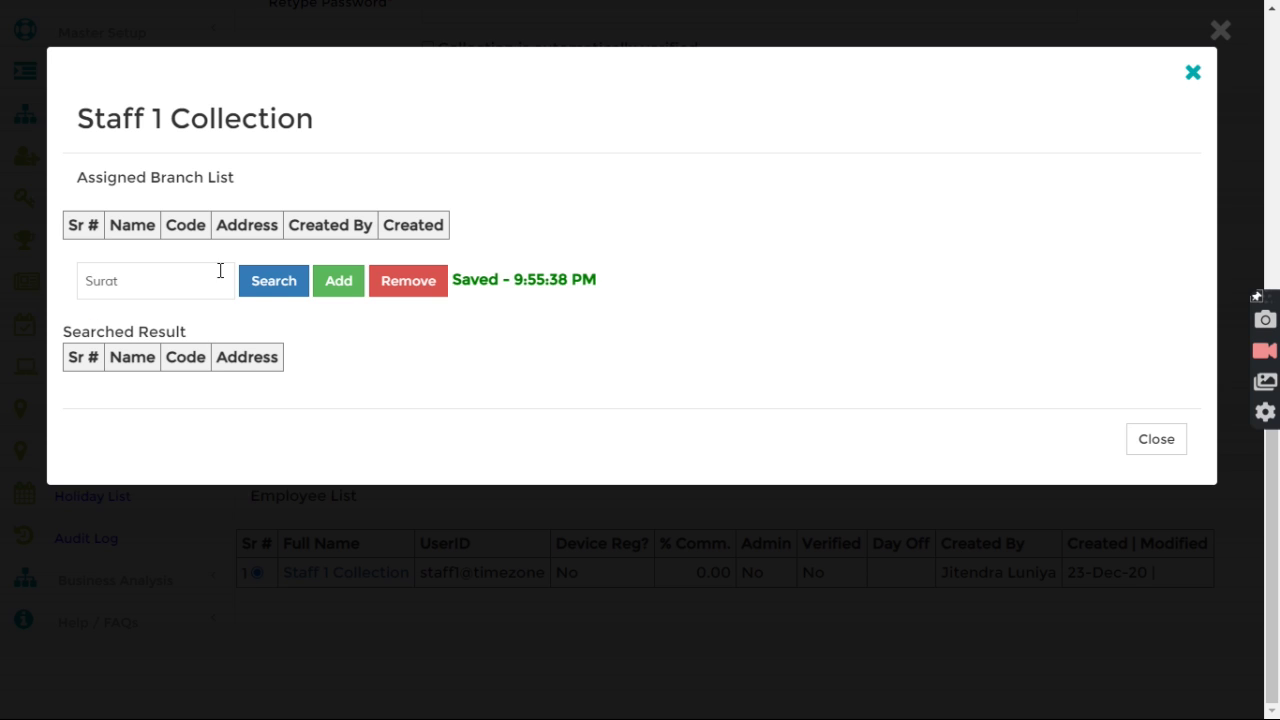
{"action": "left_click", "coordinate": [271, 287]}
Step: Replace the branch search text with "Guj" and run the search
{"action": "left_click", "coordinate": [143, 289]}
{"action": "key", "text": "ctrl+a"}
{"action": "left_click", "coordinate": [139, 289]}
{"action": "left_click_drag", "start_coordinate": [155, 289], "coordinate": [54, 289]}
{"action": "left_click", "coordinate": [127, 285]}
{"action": "left_click_drag", "start_coordinate": [119, 283], "coordinate": [53, 285]}
{"action": "left_click", "coordinate": [140, 281]}
{"action": "left_click_drag", "start_coordinate": [145, 284], "coordinate": [75, 290]}
{"action": "type", "text": "Gur"}
{"action": "type", "text": "j"}
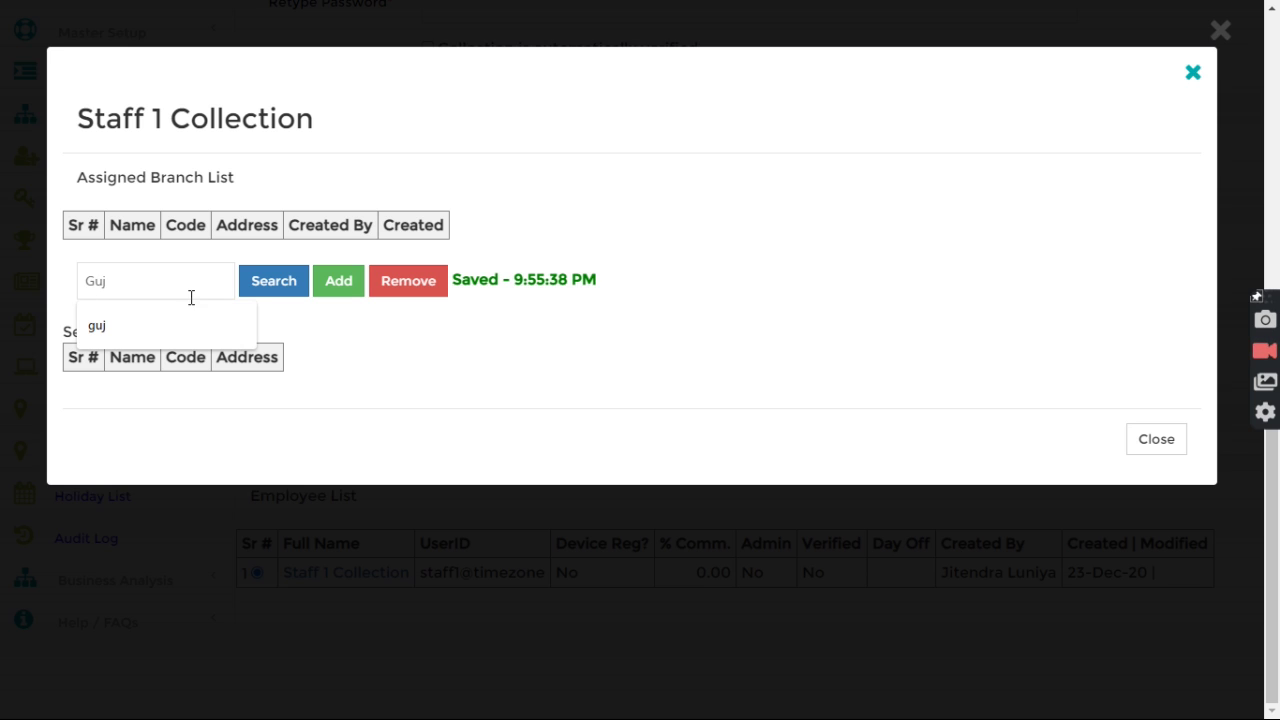
{"action": "left_click", "coordinate": [260, 286]}
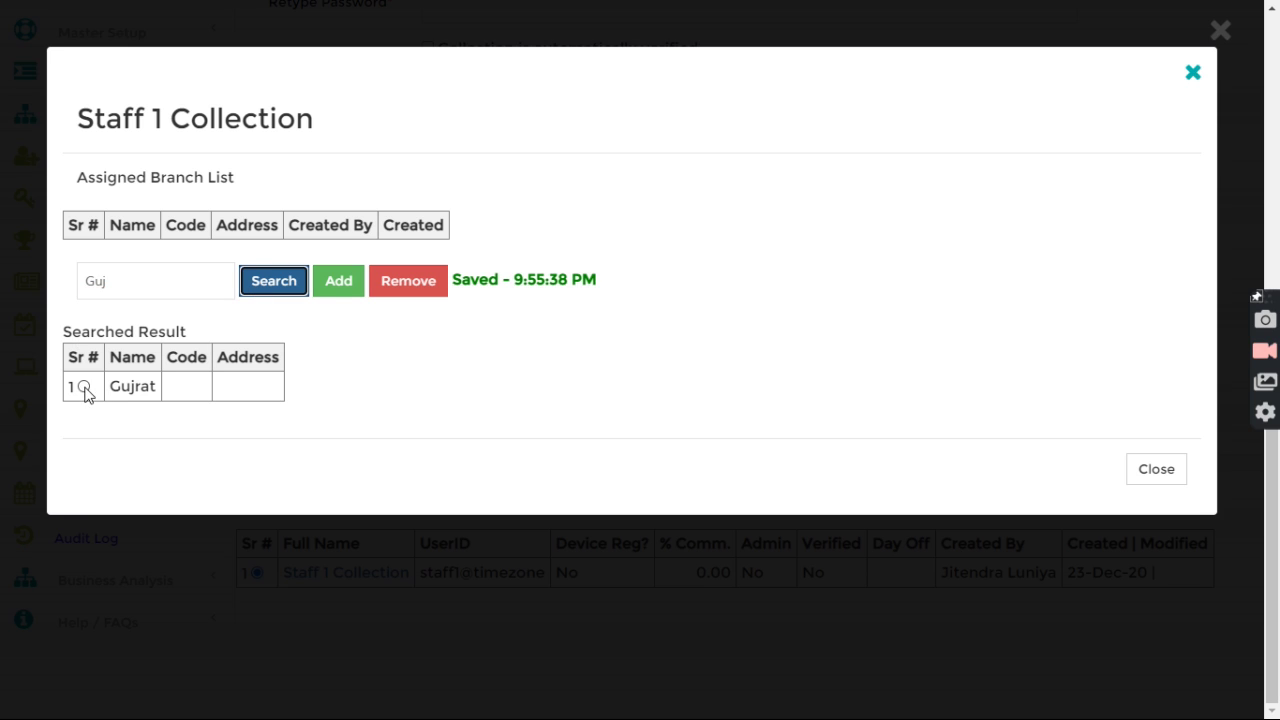
Step: Add Gujrat to the employee's assigned branches and close the dialog
{"action": "left_click", "coordinate": [84, 387]}
{"action": "left_click", "coordinate": [408, 281]}
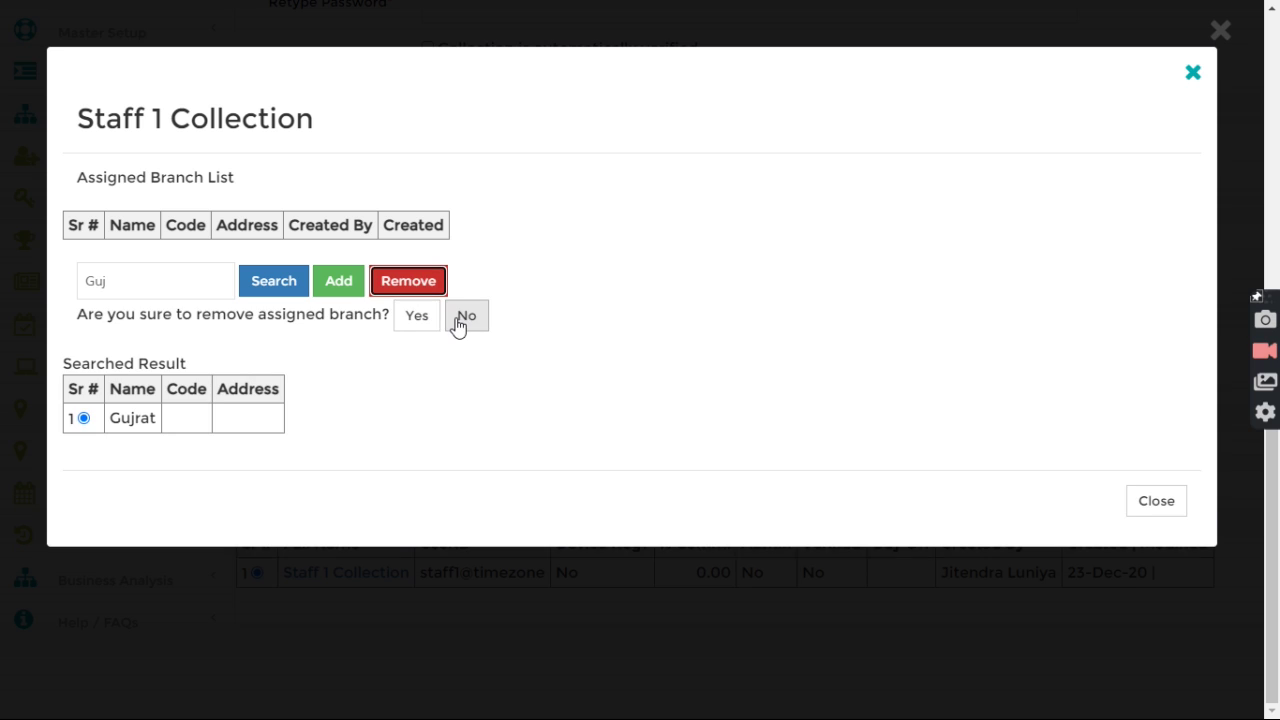
{"action": "left_click", "coordinate": [466, 316]}
{"action": "left_click", "coordinate": [339, 284]}
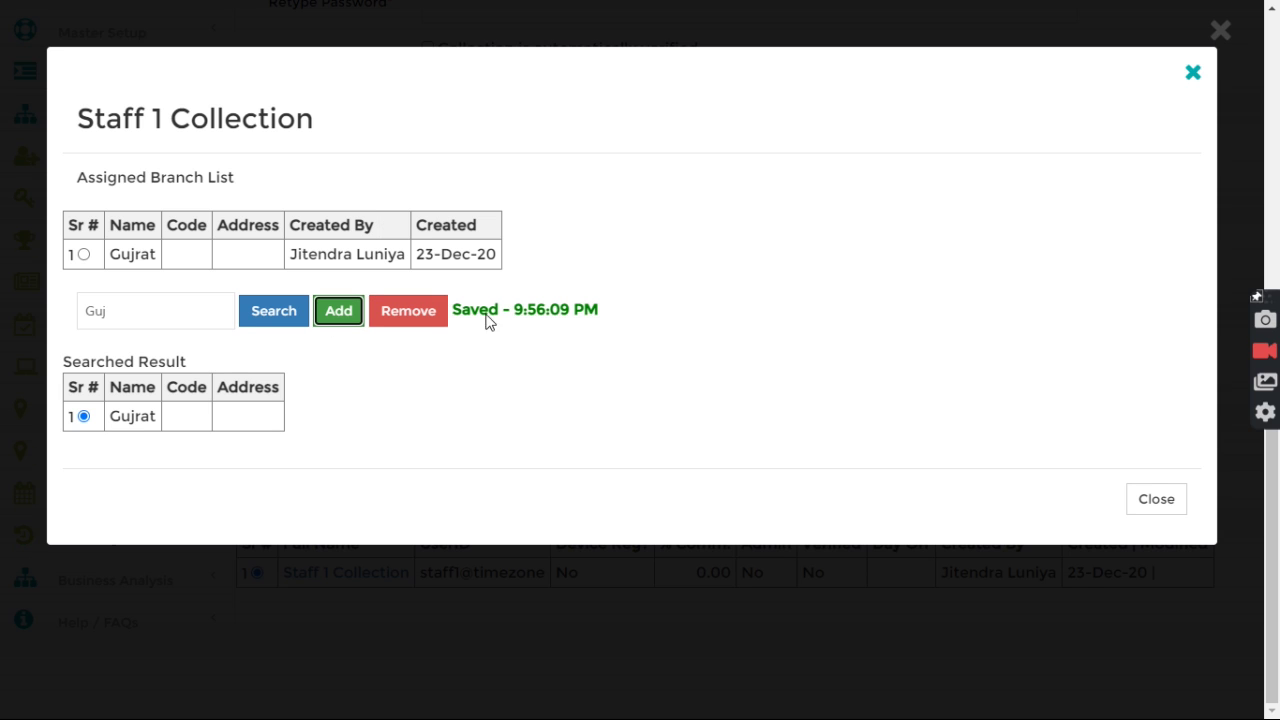
{"action": "left_click", "coordinate": [1162, 502]}
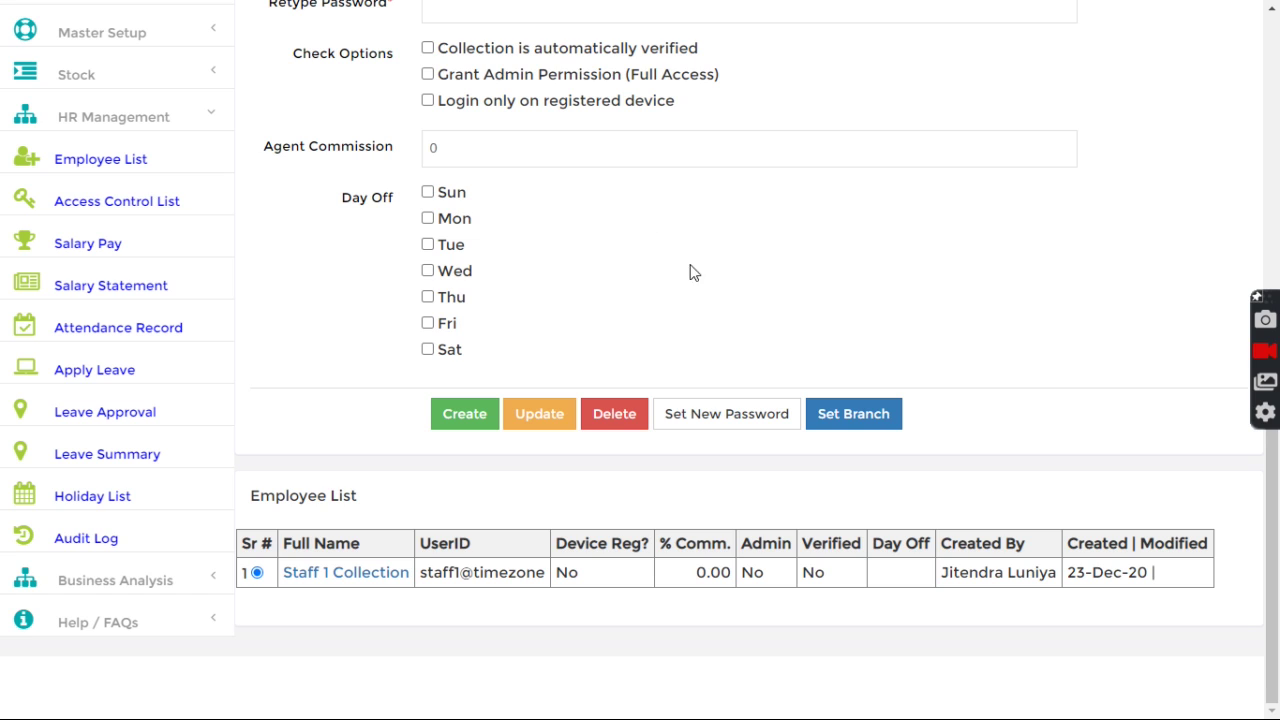
Step: Go back to the home page and switch the current branch to Tamilnadu
{"action": "scroll", "coordinate": [628, 340], "scroll_direction": "up", "scroll_amount": 5}
{"action": "left_click", "coordinate": [160, 50]}
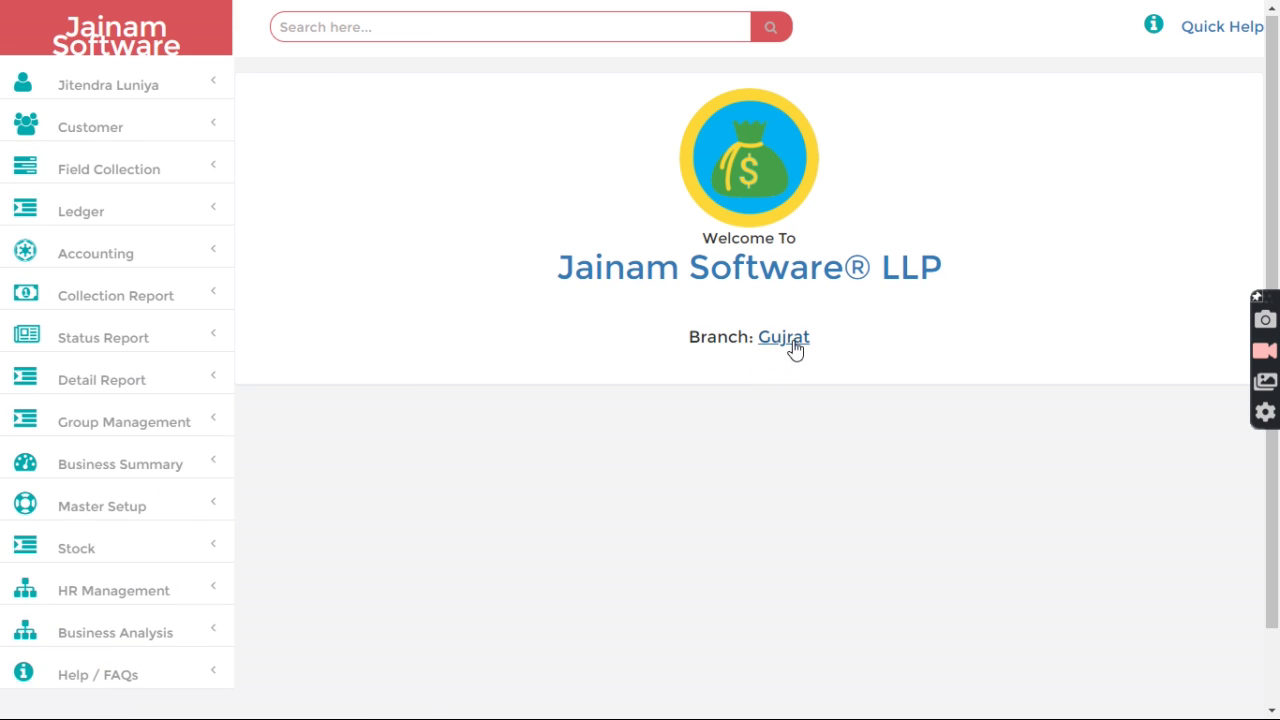
{"action": "left_click", "coordinate": [784, 342]}
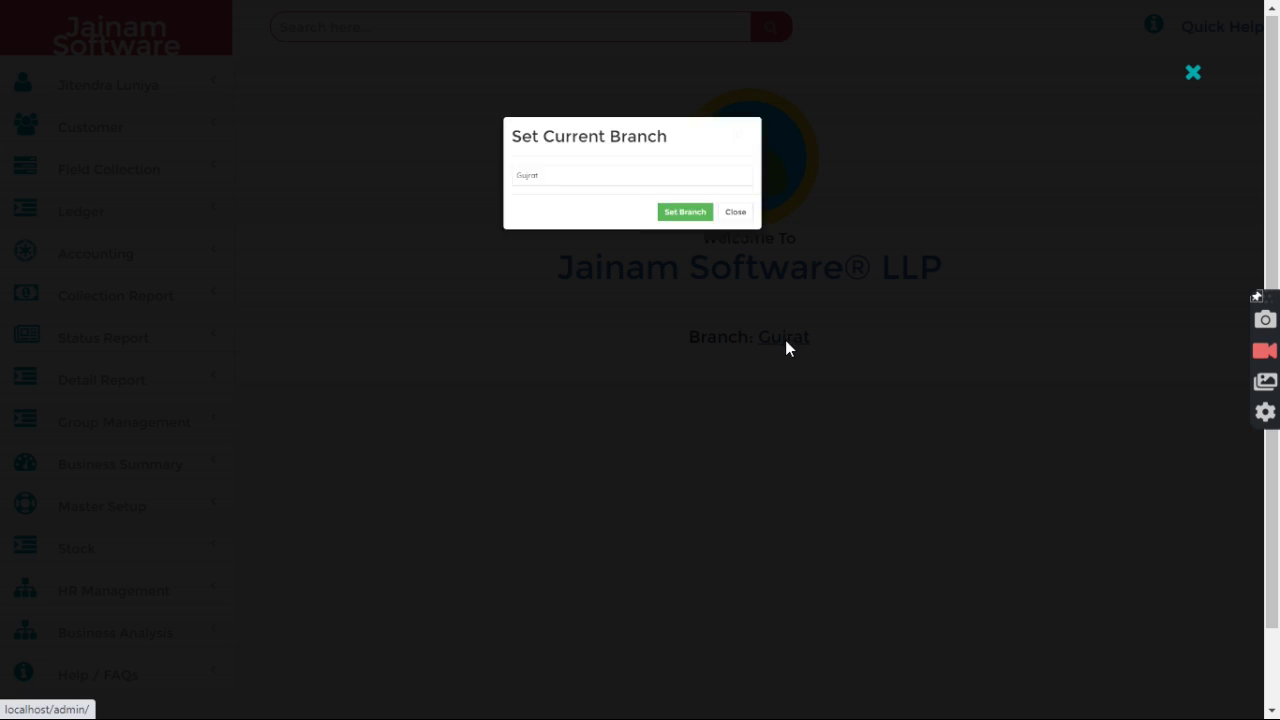
{"action": "left_click", "coordinate": [588, 180]}
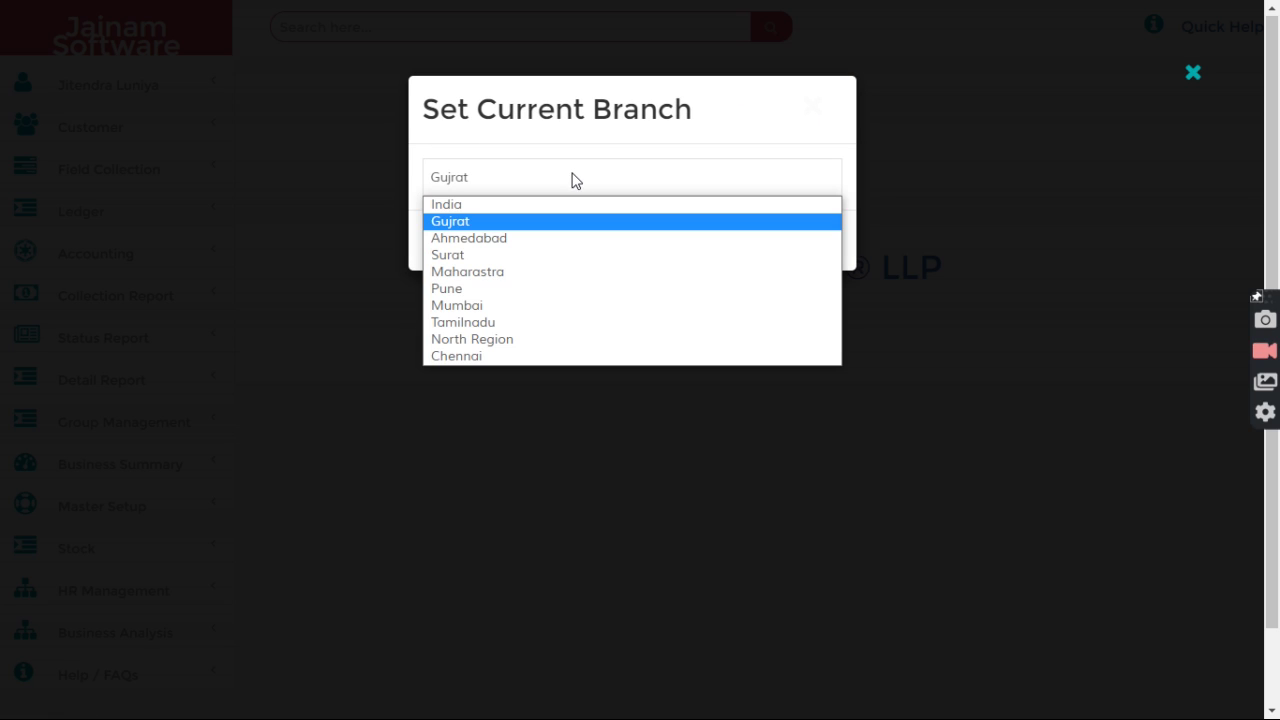
{"action": "left_click", "coordinate": [505, 321]}
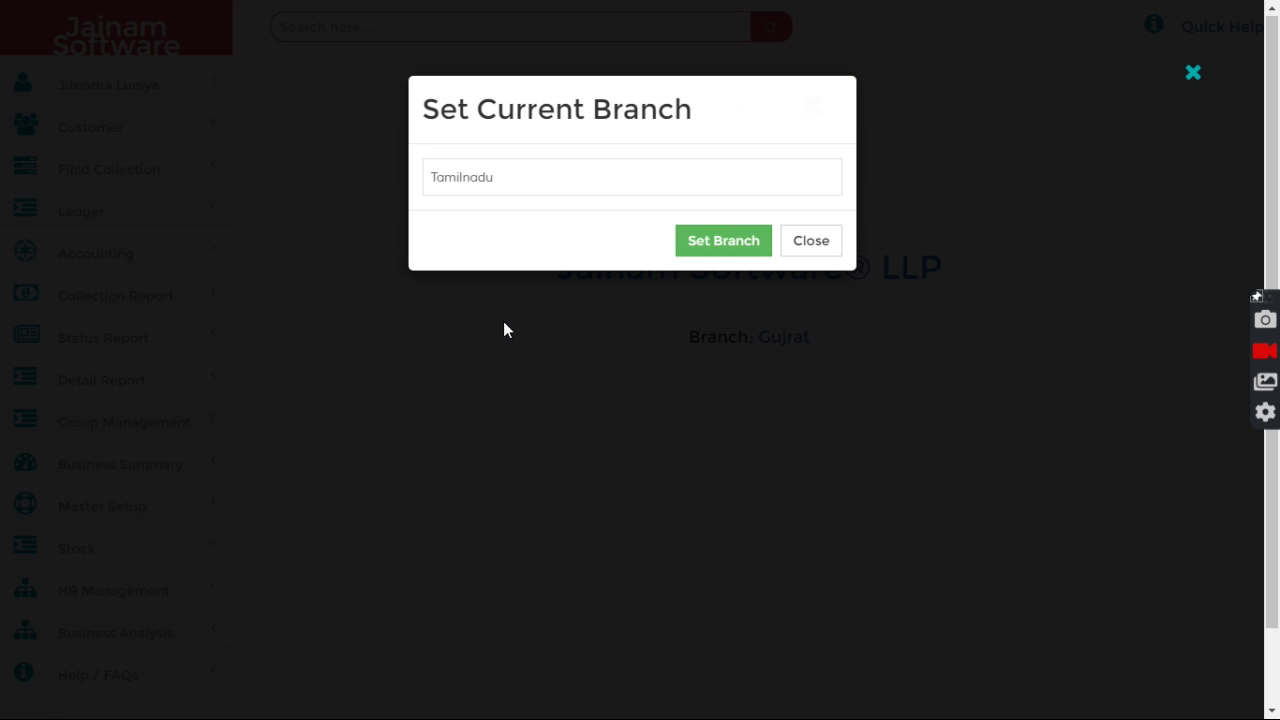
{"action": "left_click", "coordinate": [715, 246]}
{"action": "left_click", "coordinate": [812, 248]}
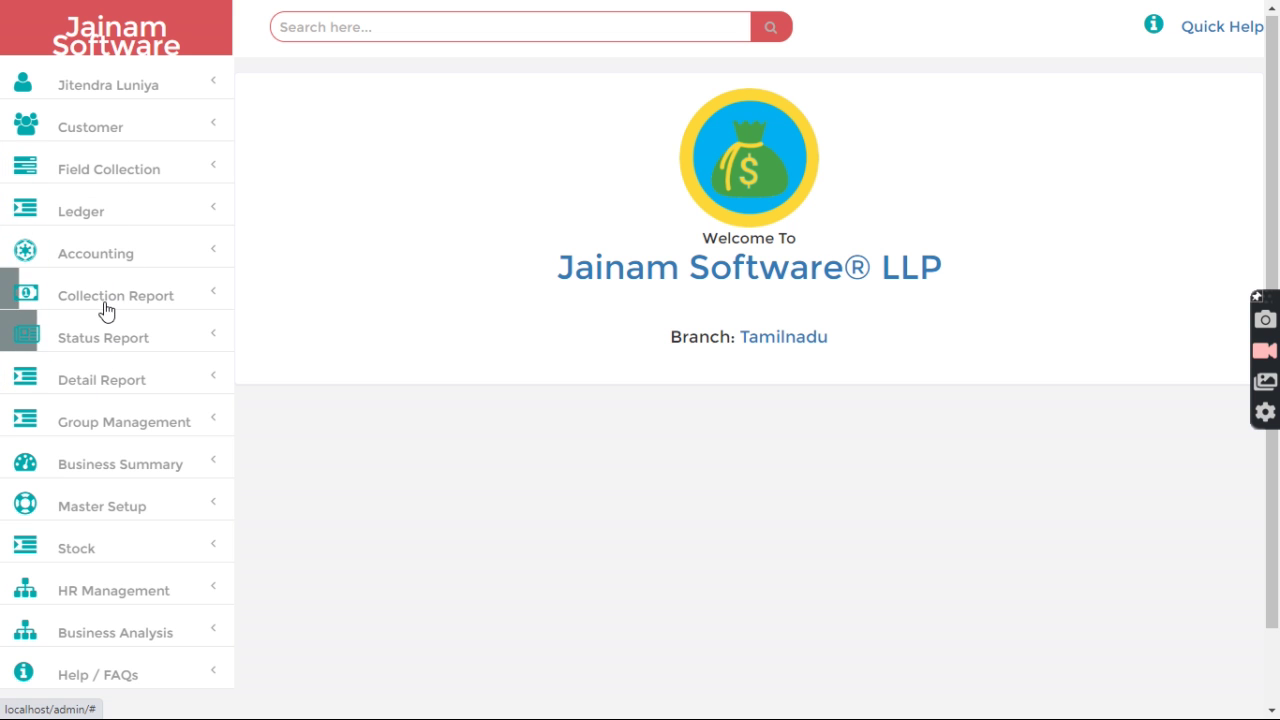
Step: Refresh the status summary report dated 23/12/2020 and examine the customers listed under Legal
{"action": "left_click", "coordinate": [119, 349]}
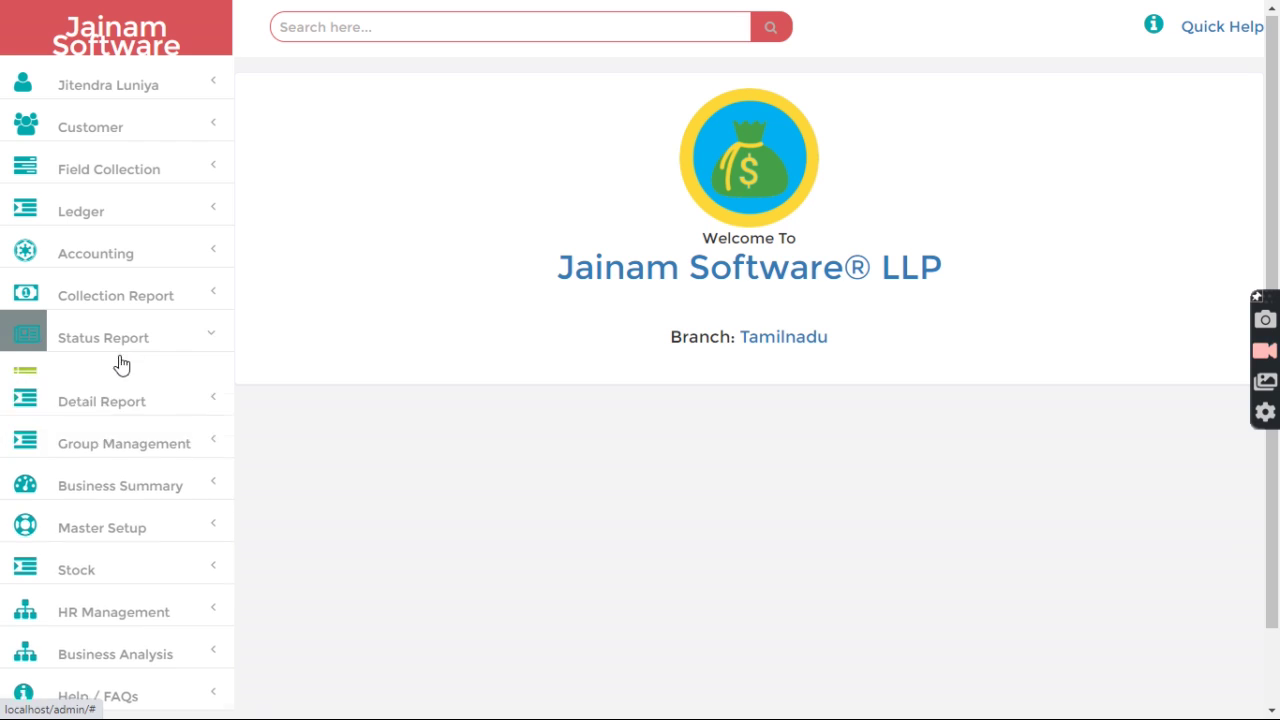
{"action": "scroll", "coordinate": [127, 420], "scroll_direction": "down", "scroll_amount": 3}
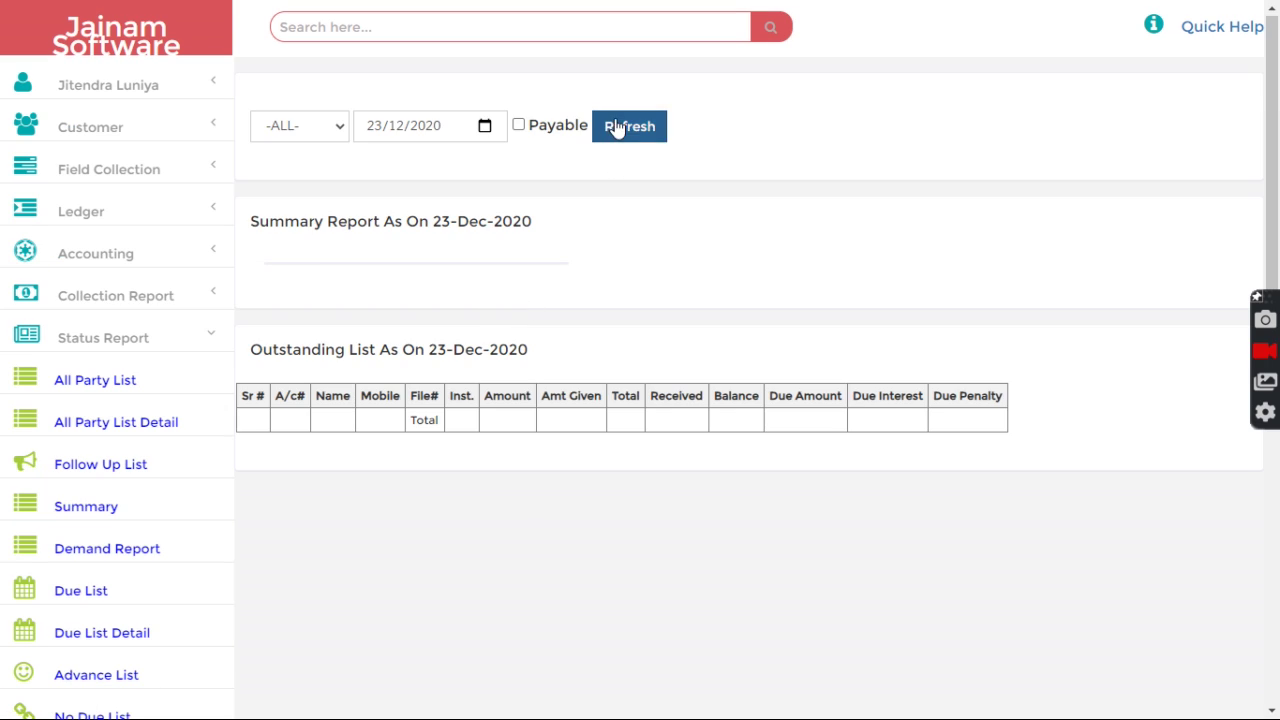
{"action": "left_click", "coordinate": [617, 126]}
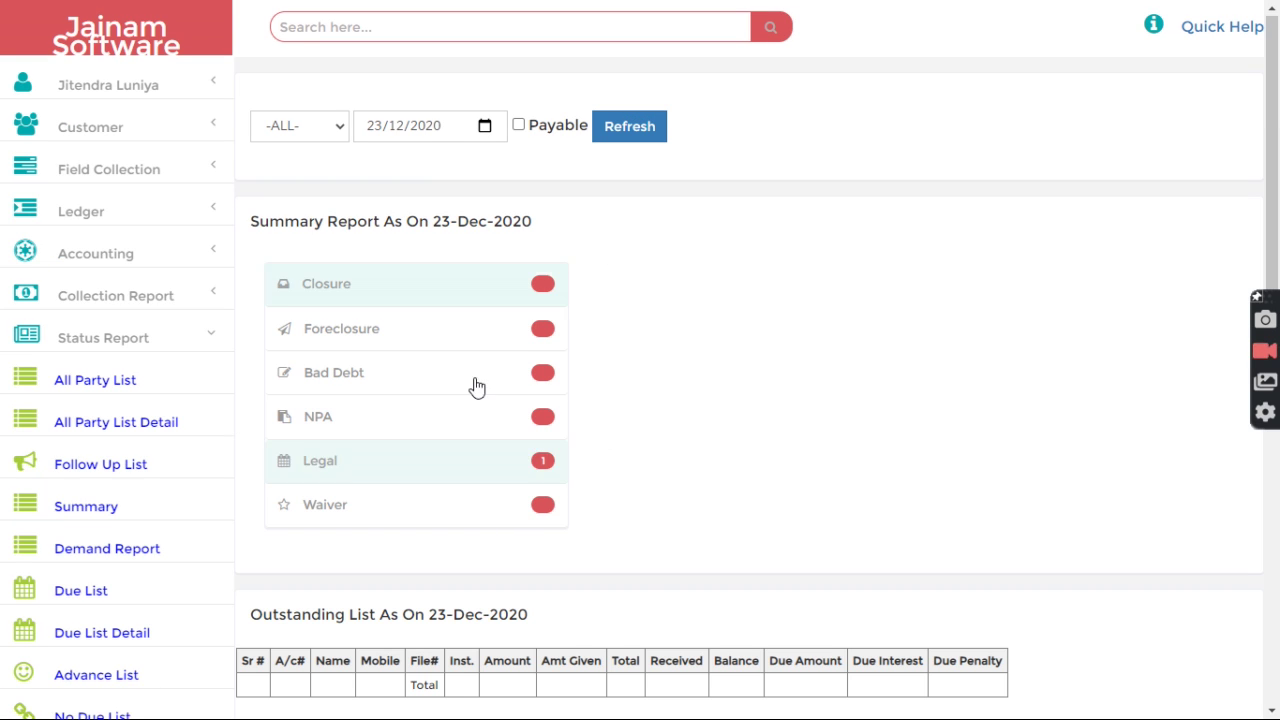
{"action": "left_click", "coordinate": [394, 468]}
{"action": "scroll", "coordinate": [428, 476], "scroll_direction": "down", "scroll_amount": 3}
{"action": "left_click_drag", "start_coordinate": [317, 411], "coordinate": [387, 404]}
{"action": "left_click", "coordinate": [315, 410]}
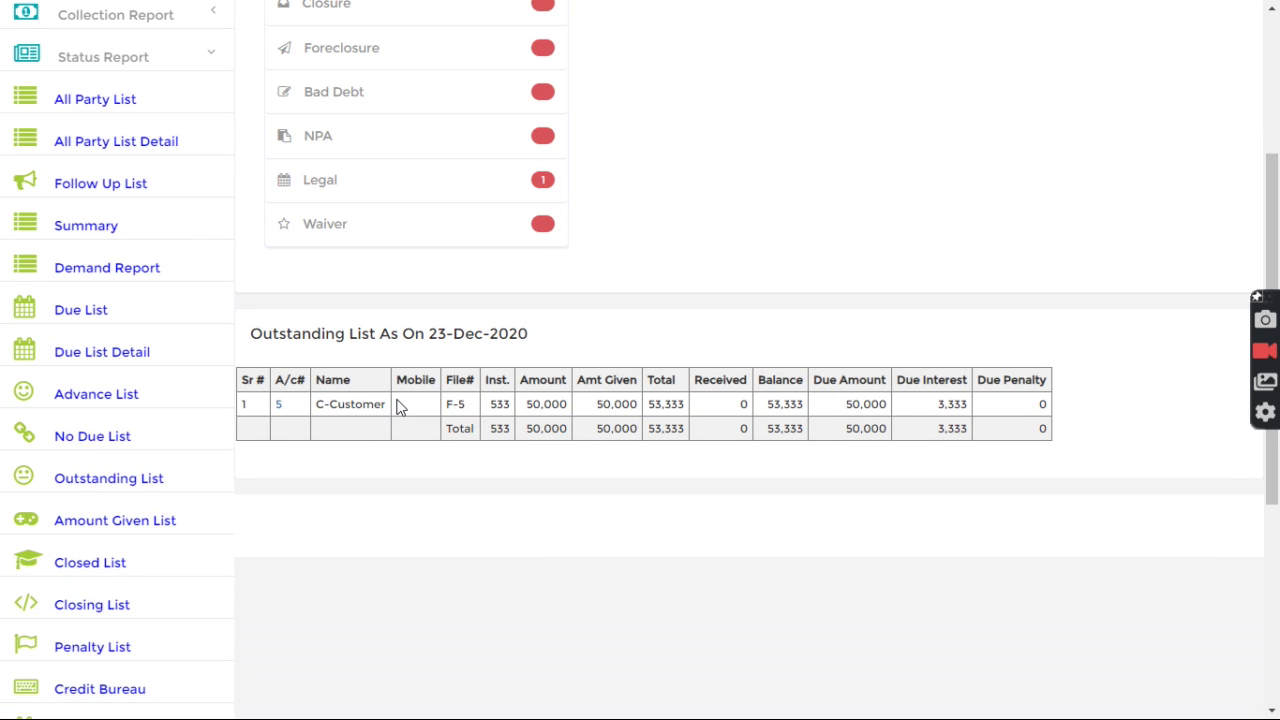
{"action": "scroll", "coordinate": [366, 355], "scroll_direction": "up", "scroll_amount": 3}
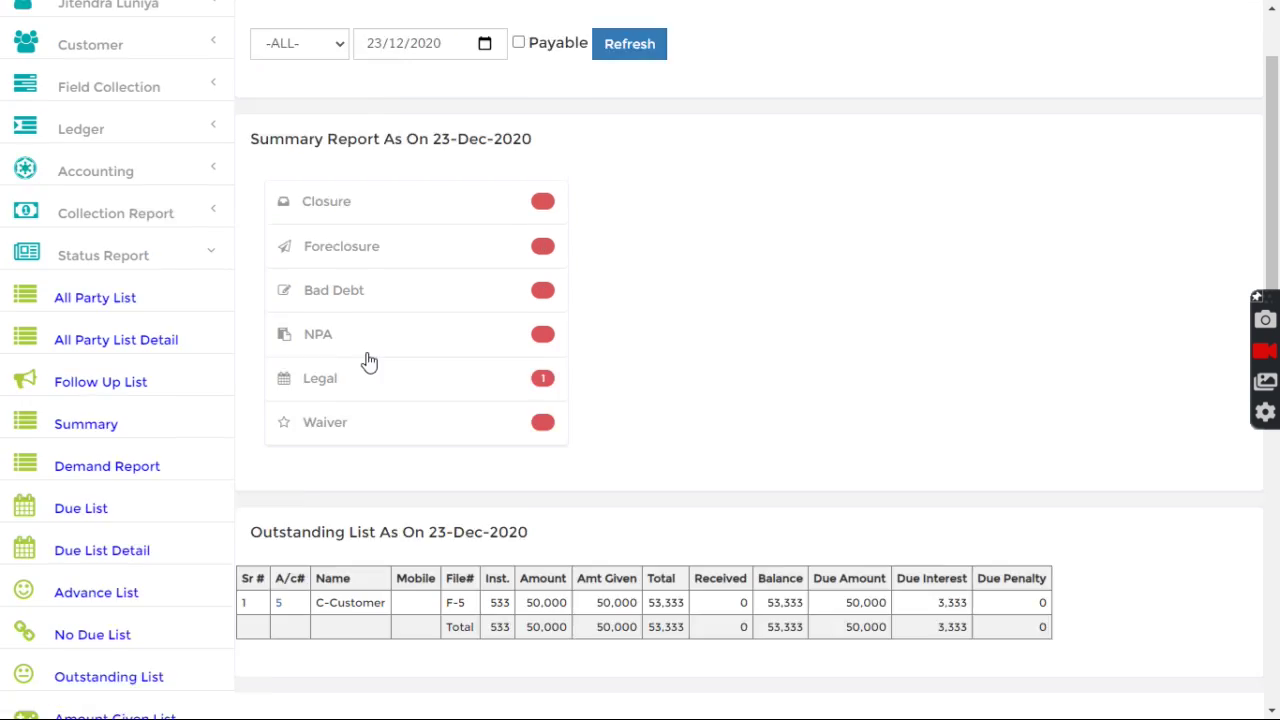
Step: Open the HR access control list and select Staff 1 Collection as the staff member
{"action": "left_click", "coordinate": [133, 50]}
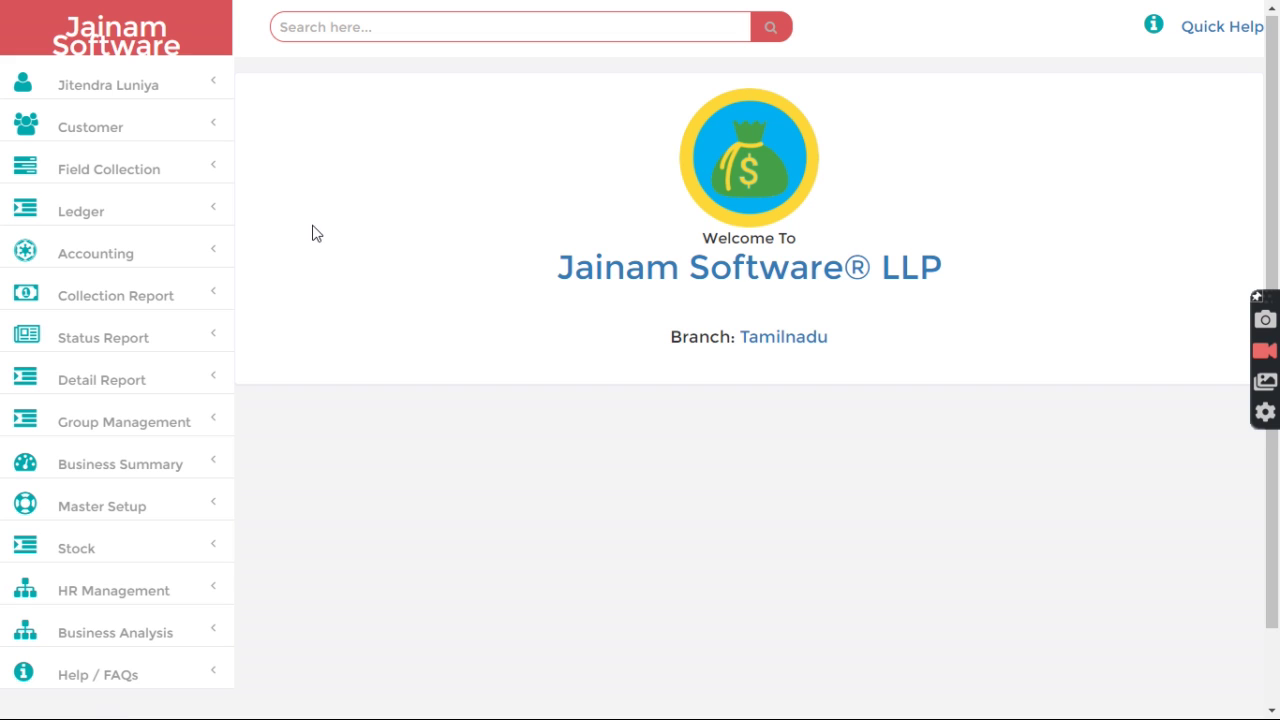
{"action": "scroll", "coordinate": [171, 360], "scroll_direction": "down", "scroll_amount": 2}
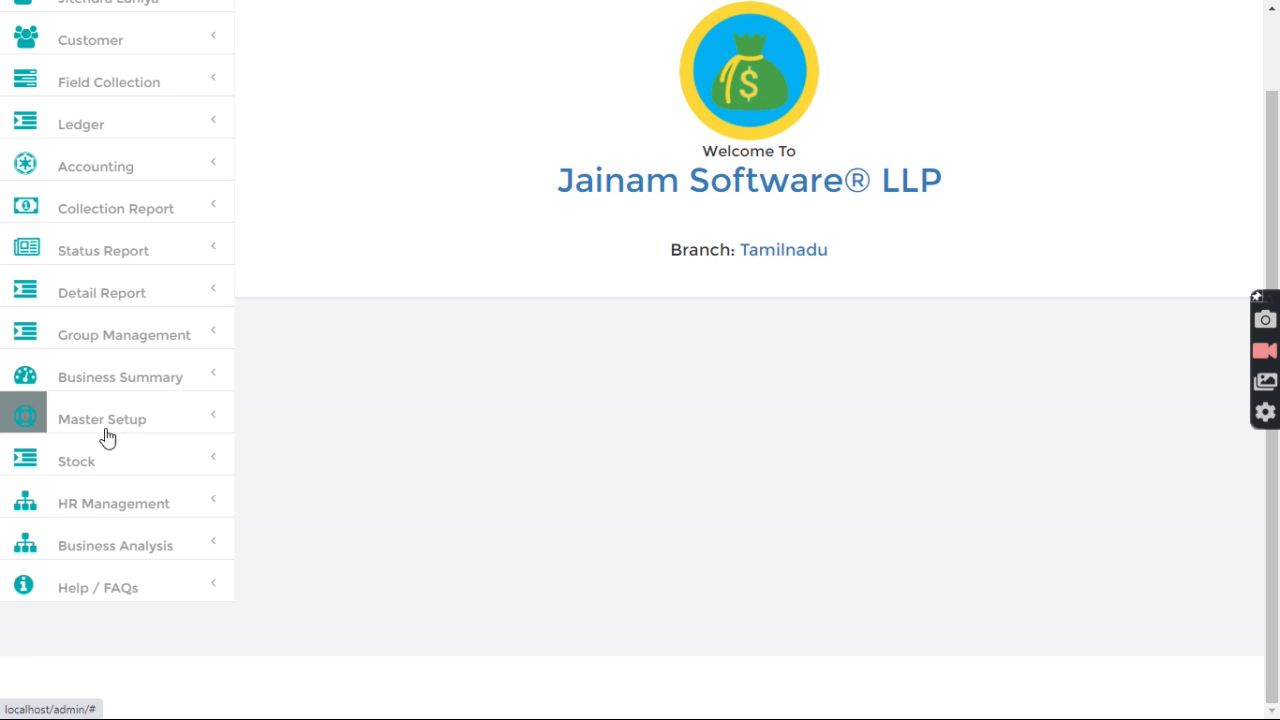
{"action": "left_click", "coordinate": [91, 505]}
{"action": "left_click", "coordinate": [103, 588]}
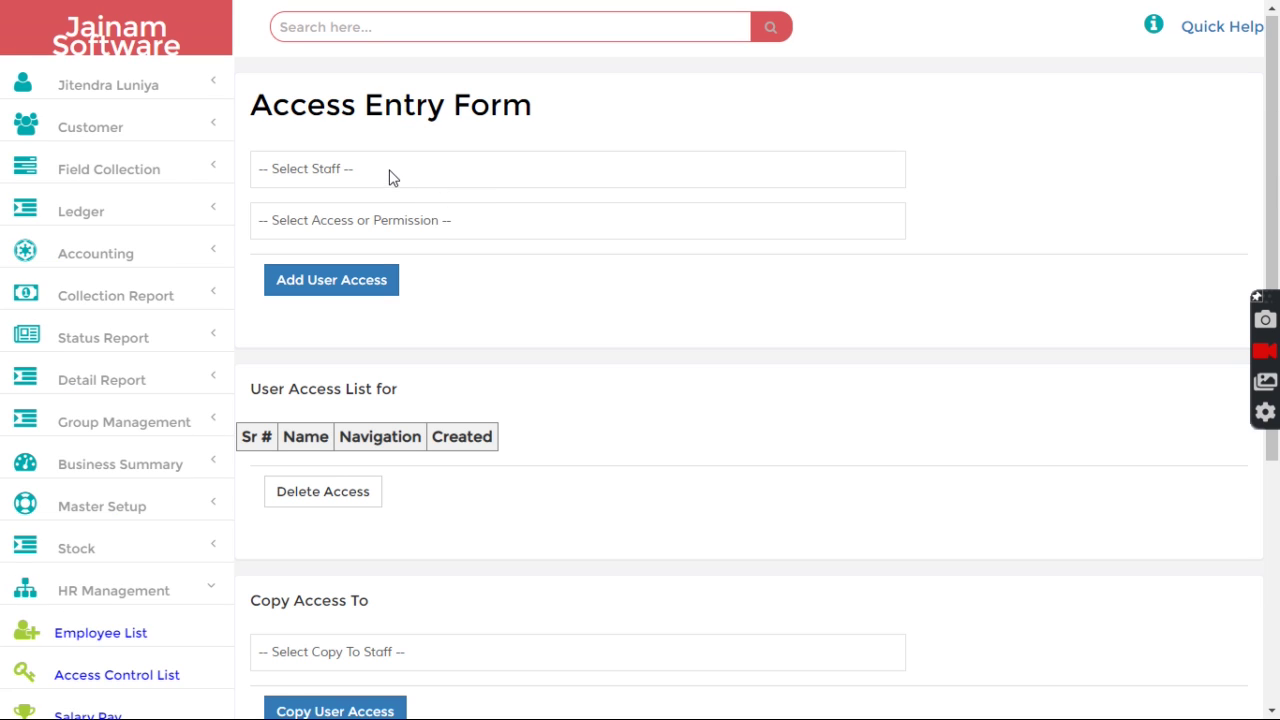
{"action": "left_click", "coordinate": [390, 177]}
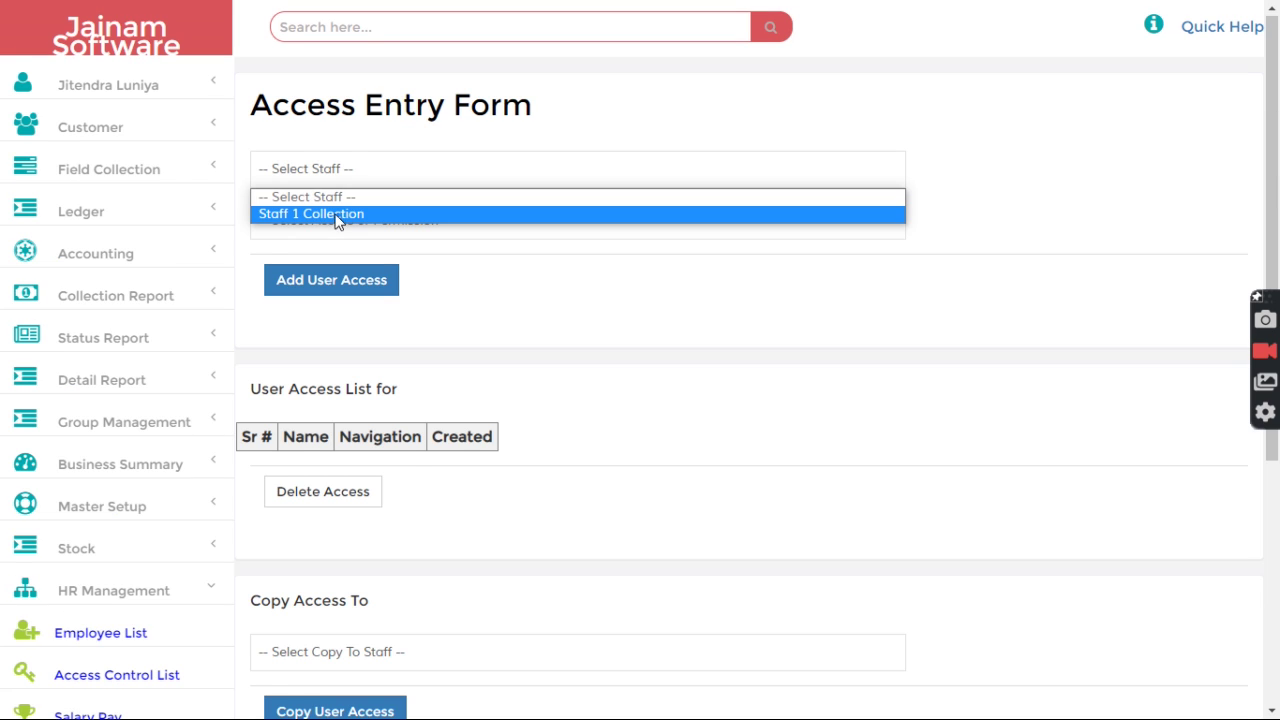
{"action": "left_click", "coordinate": [337, 212]}
Step: Grant Staff 1 Collection the Accounting > Journal Entry permission
{"action": "left_click", "coordinate": [380, 221]}
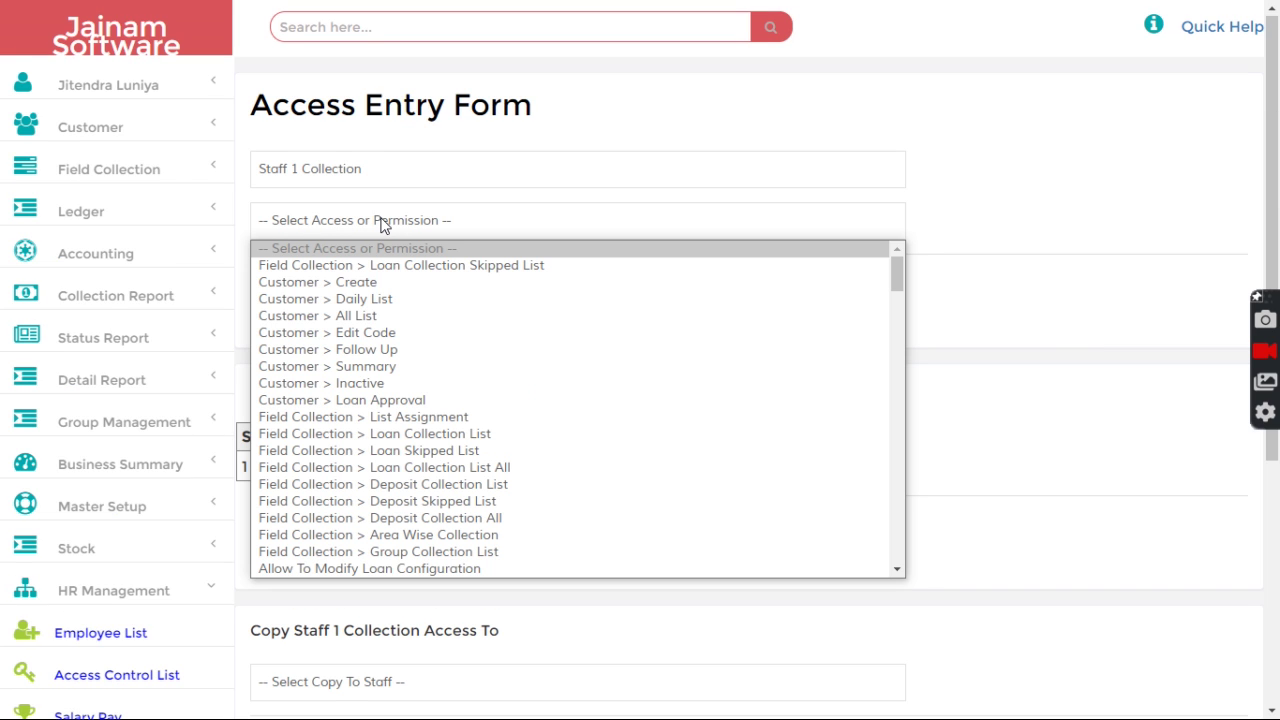
{"action": "key", "text": "a"}
{"action": "key", "text": "c"}
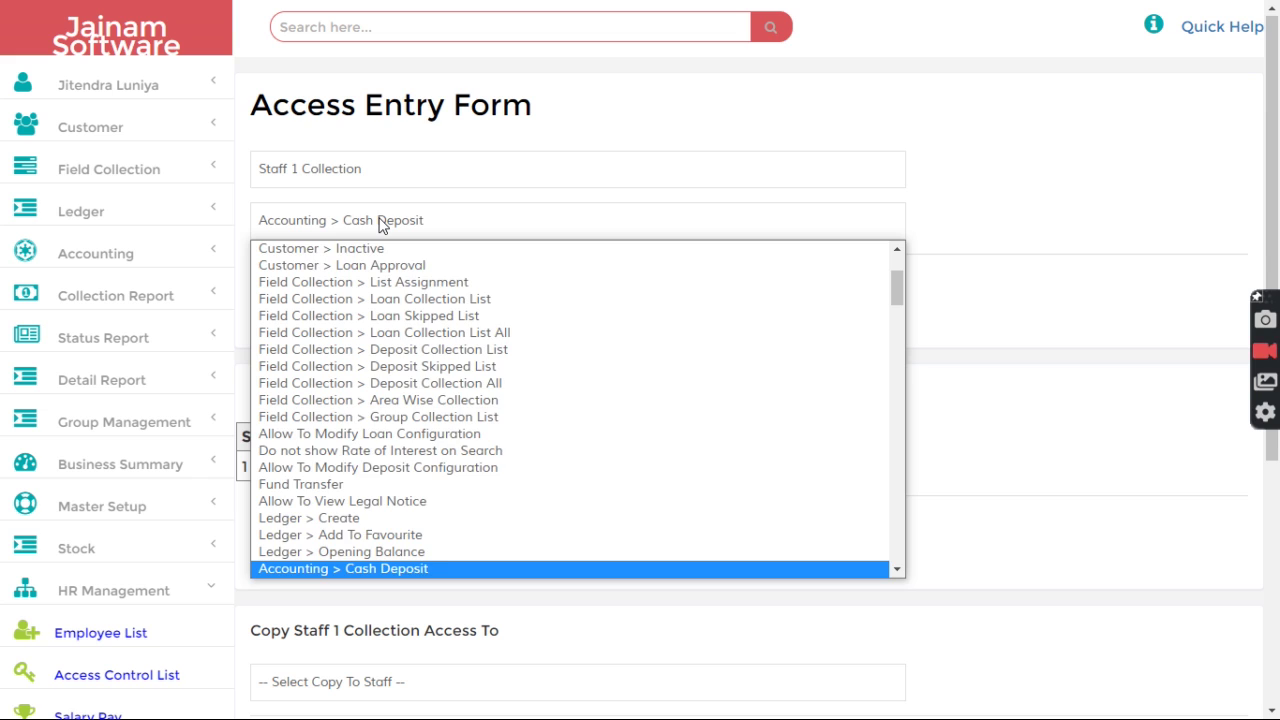
{"action": "key", "text": "Down"}
{"action": "key", "text": "Down"}
{"action": "key", "text": "Return"}
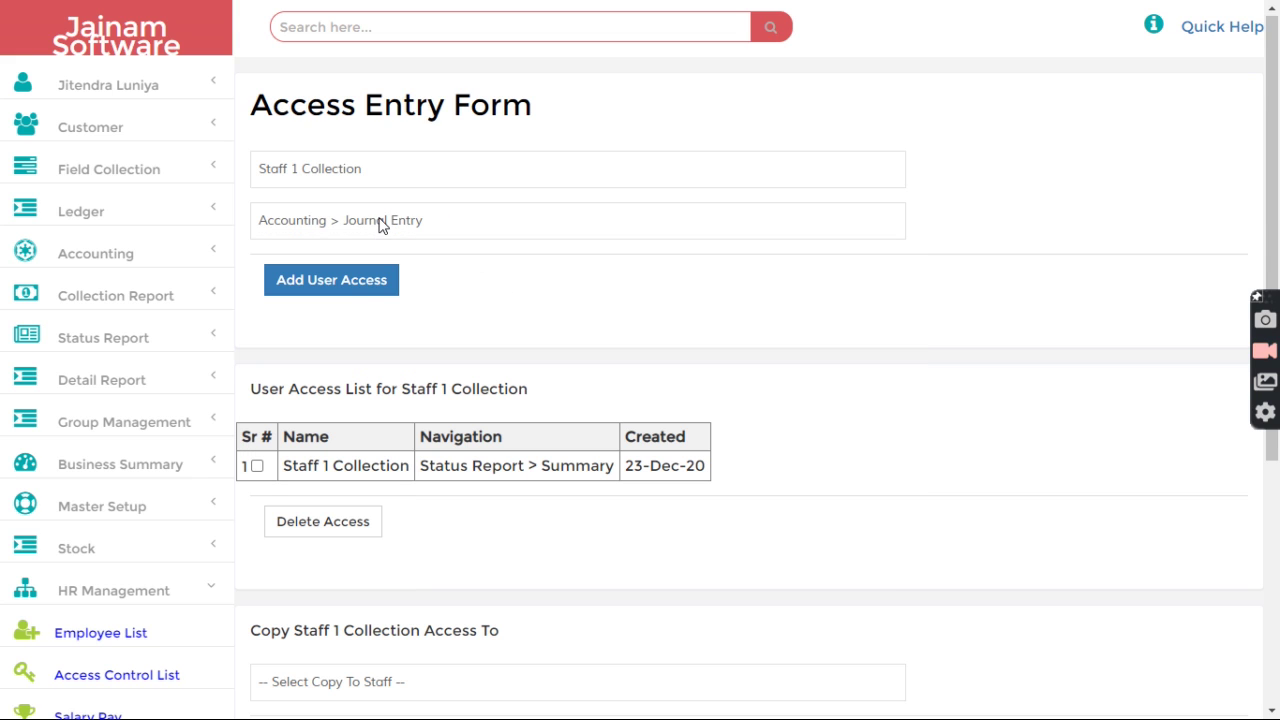
{"action": "left_click", "coordinate": [340, 285]}
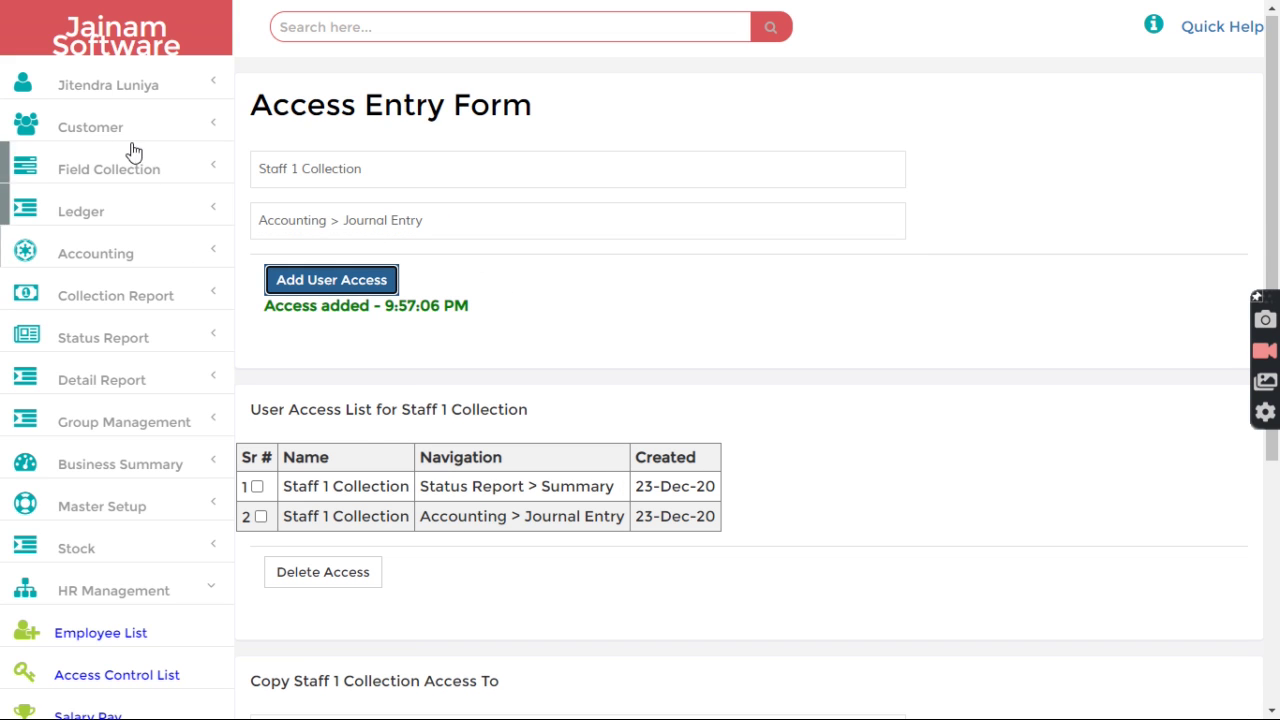
Step: Sign out of the admin account and log in with the collection staff account
{"action": "left_click", "coordinate": [112, 88]}
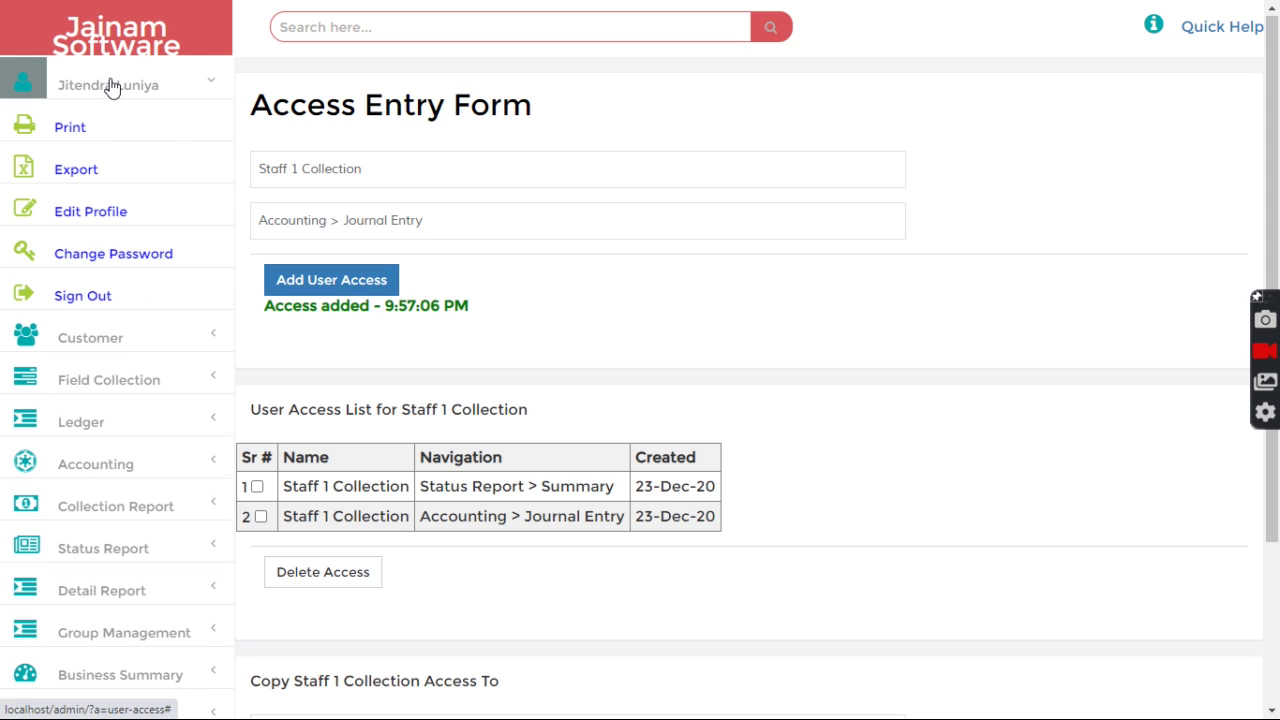
{"action": "left_click", "coordinate": [86, 300]}
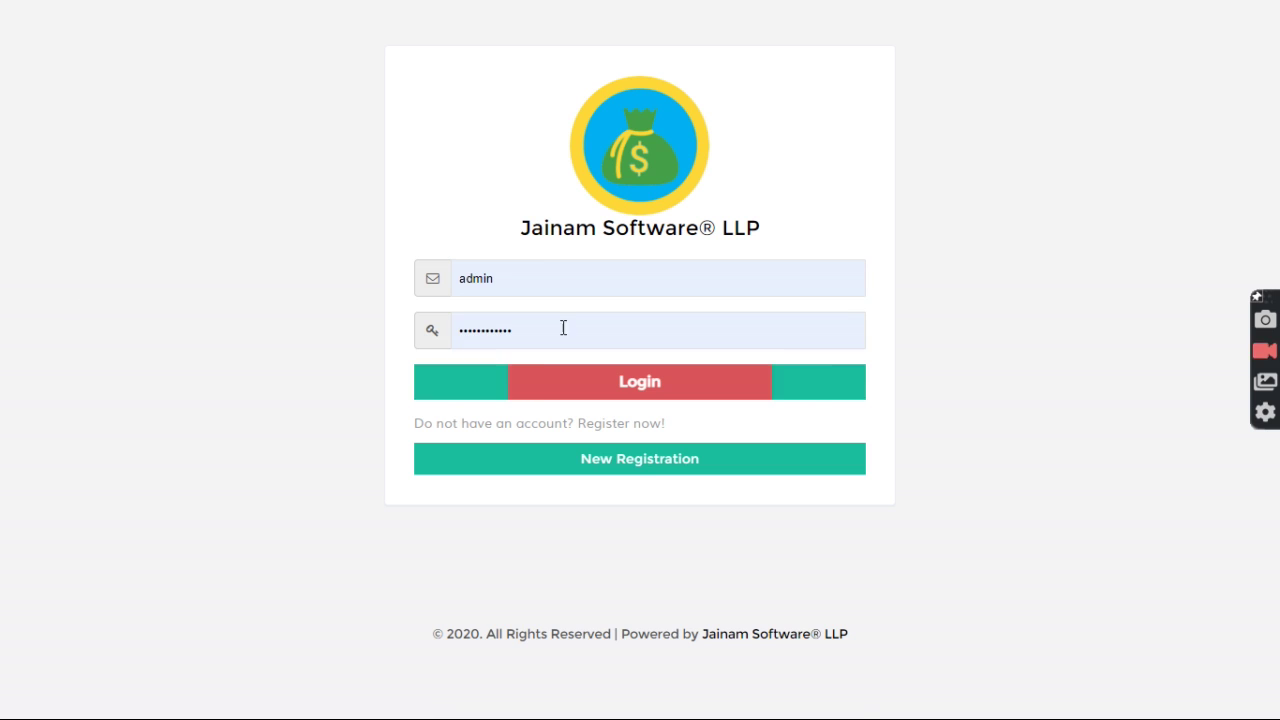
{"action": "left_click", "coordinate": [534, 276]}
{"action": "left_click", "coordinate": [550, 386]}
{"action": "left_click", "coordinate": [597, 380]}
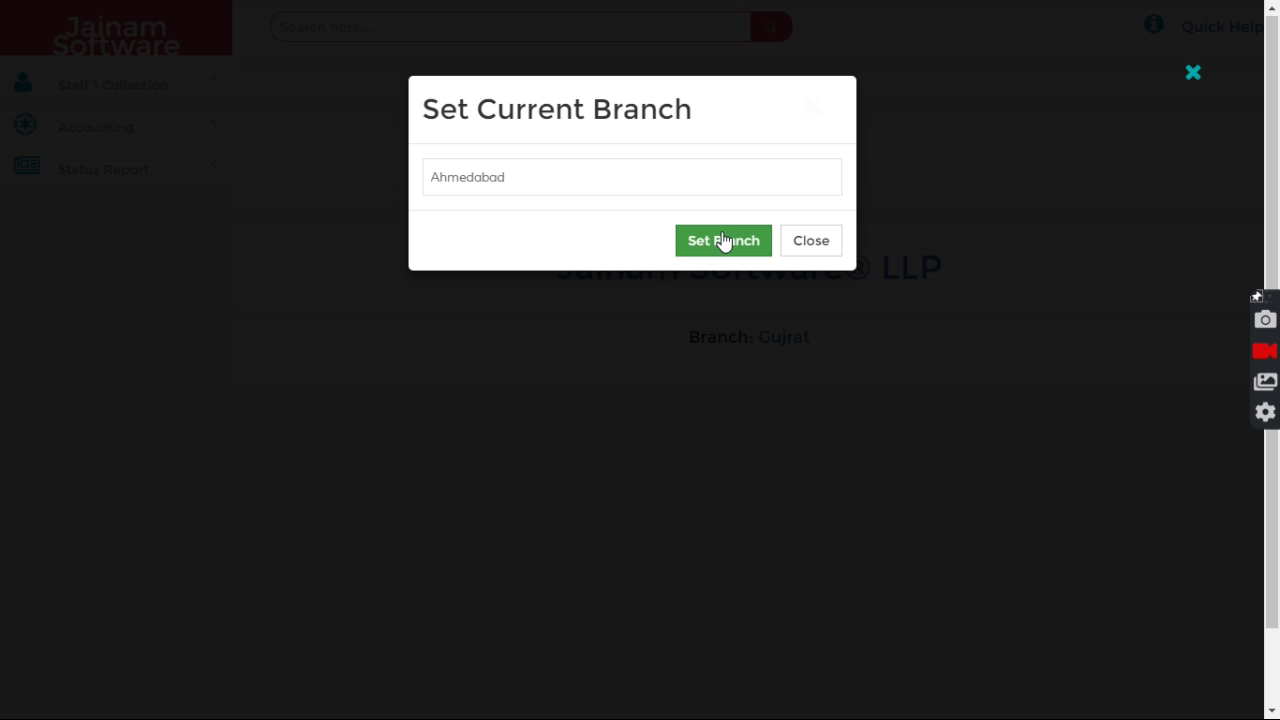
Step: Set the current branch to Ahmedabad and open the accounting journal entry form
{"action": "left_click", "coordinate": [723, 241]}
{"action": "left_click", "coordinate": [809, 240]}
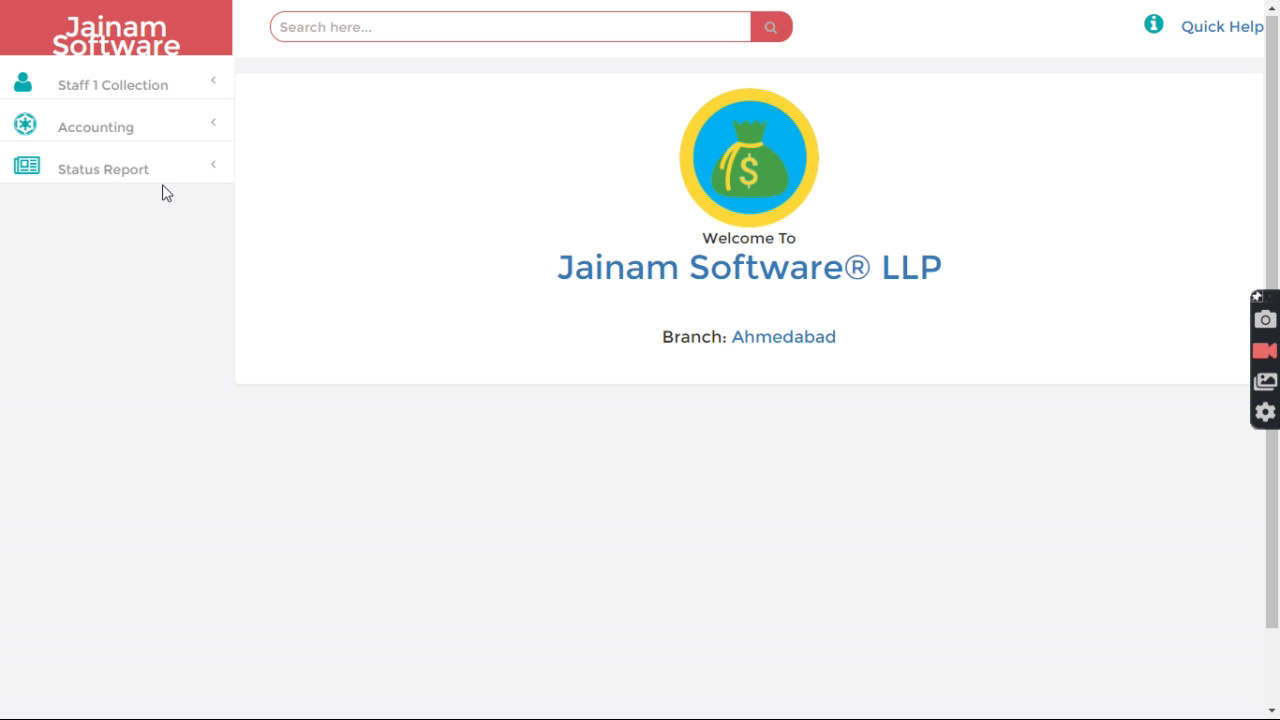
{"action": "left_click", "coordinate": [114, 130]}
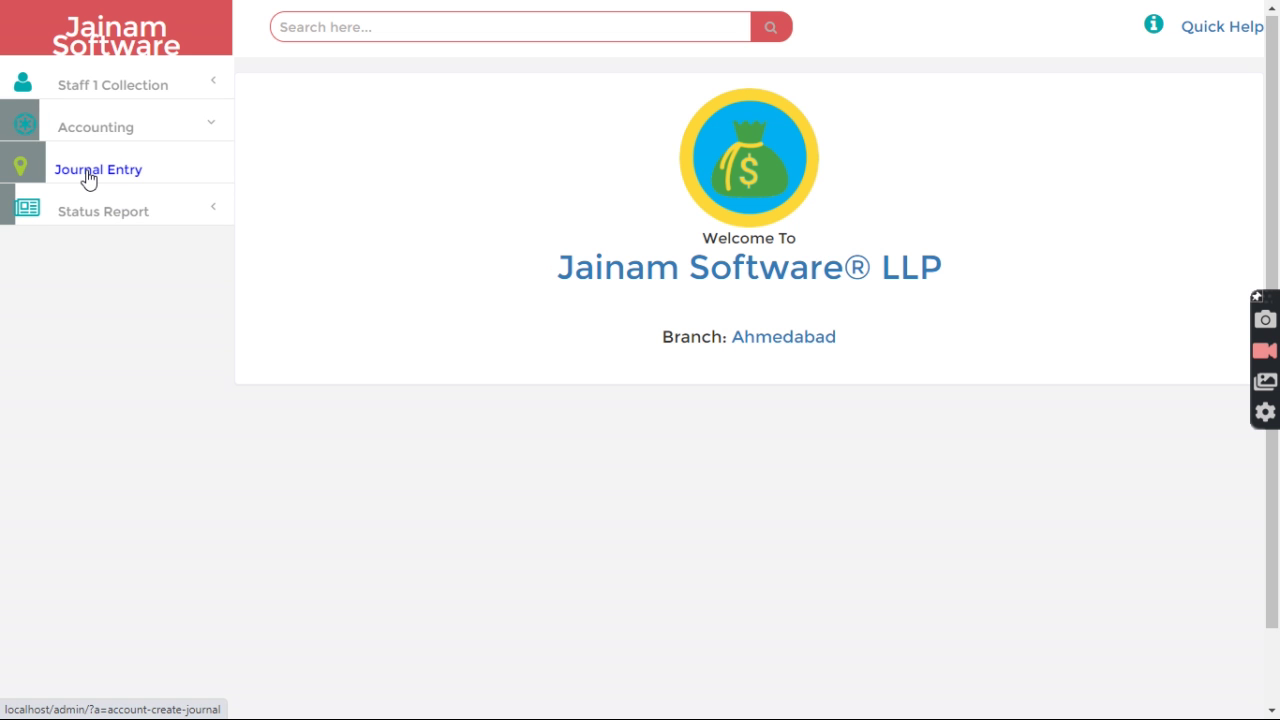
{"action": "left_click", "coordinate": [88, 178]}
Step: Choose Cash as the debit ledger and enter 500 as its debit amount
{"action": "left_click", "coordinate": [655, 307]}
{"action": "key", "text": "c"}
{"action": "key", "text": "Return"}
{"action": "left_click", "coordinate": [840, 303]}
{"action": "type", "text": "50"}
Step: Choose Tea or Coffee Expenses as the credit ledger with a credit amount of 500
{"action": "left_click", "coordinate": [649, 386]}
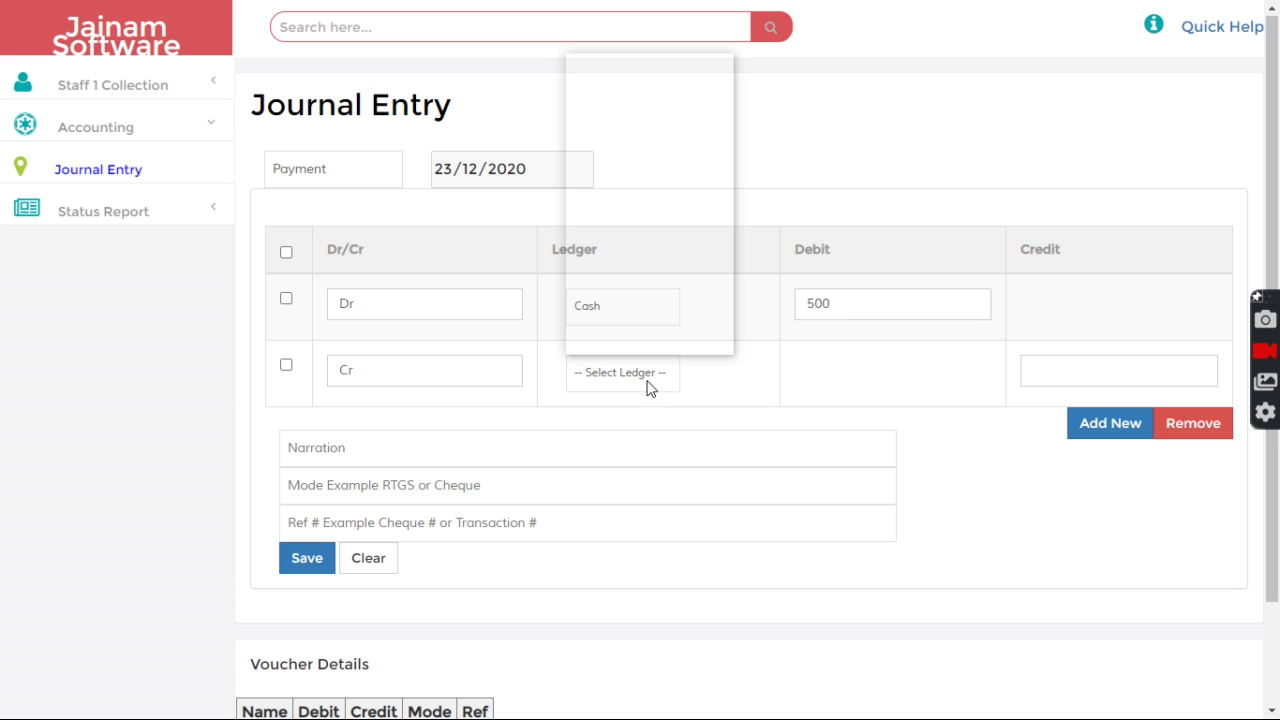
{"action": "key", "text": "t"}
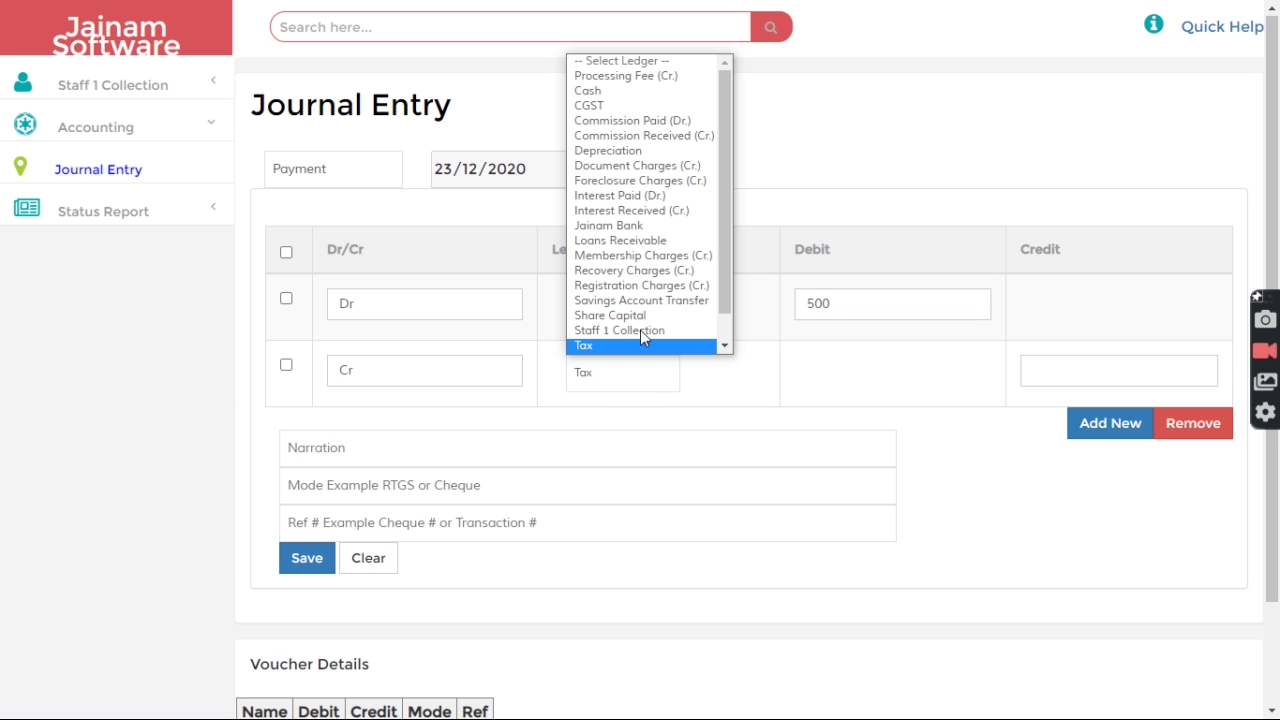
{"action": "scroll", "coordinate": [721, 284], "scroll_direction": "down", "scroll_amount": 1}
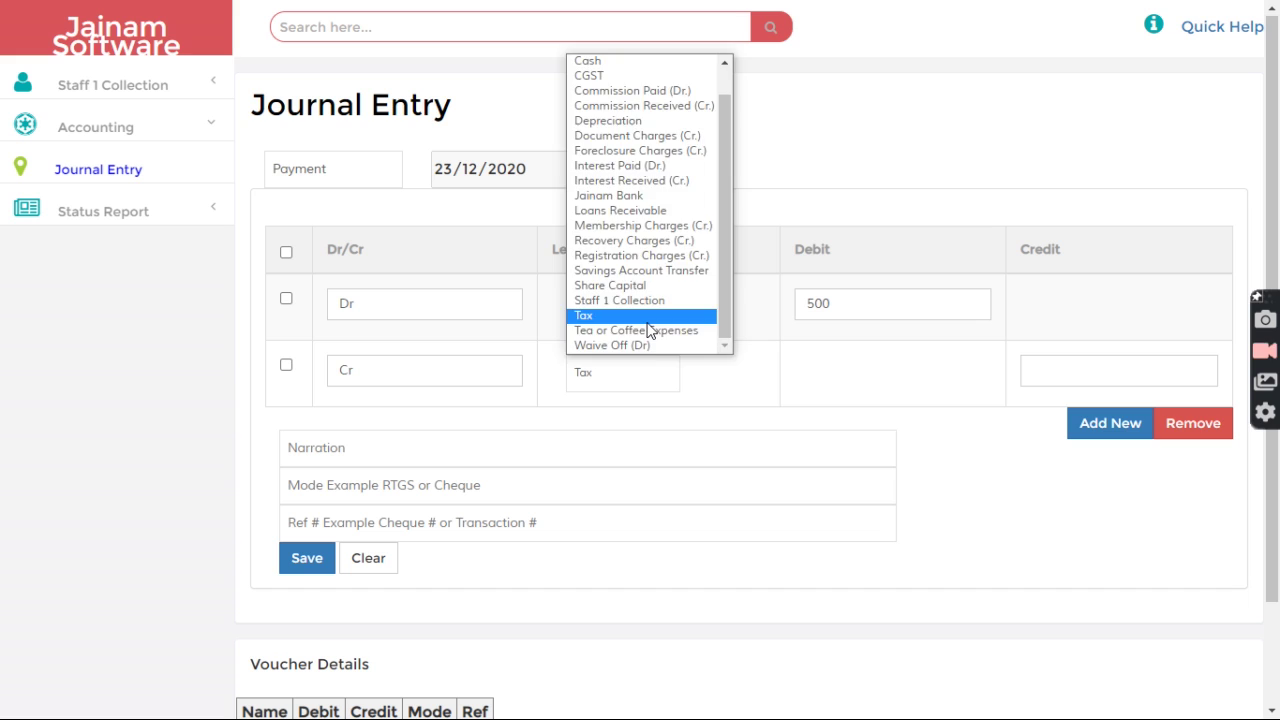
{"action": "left_click", "coordinate": [658, 318]}
{"action": "key", "text": "Down"}
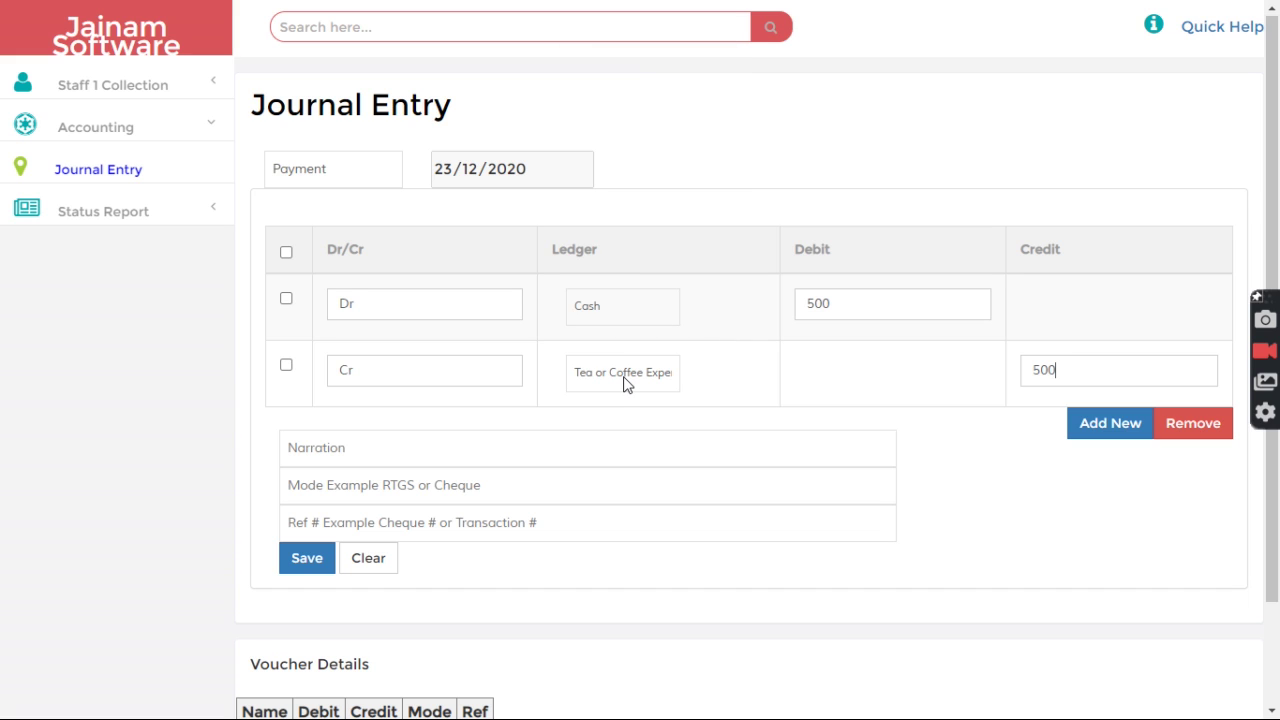
Step: Enter "expenses" as the narration and save the journal entry
{"action": "left_click", "coordinate": [516, 436]}
{"action": "type", "text": "expenses"}
{"action": "left_click", "coordinate": [317, 560]}
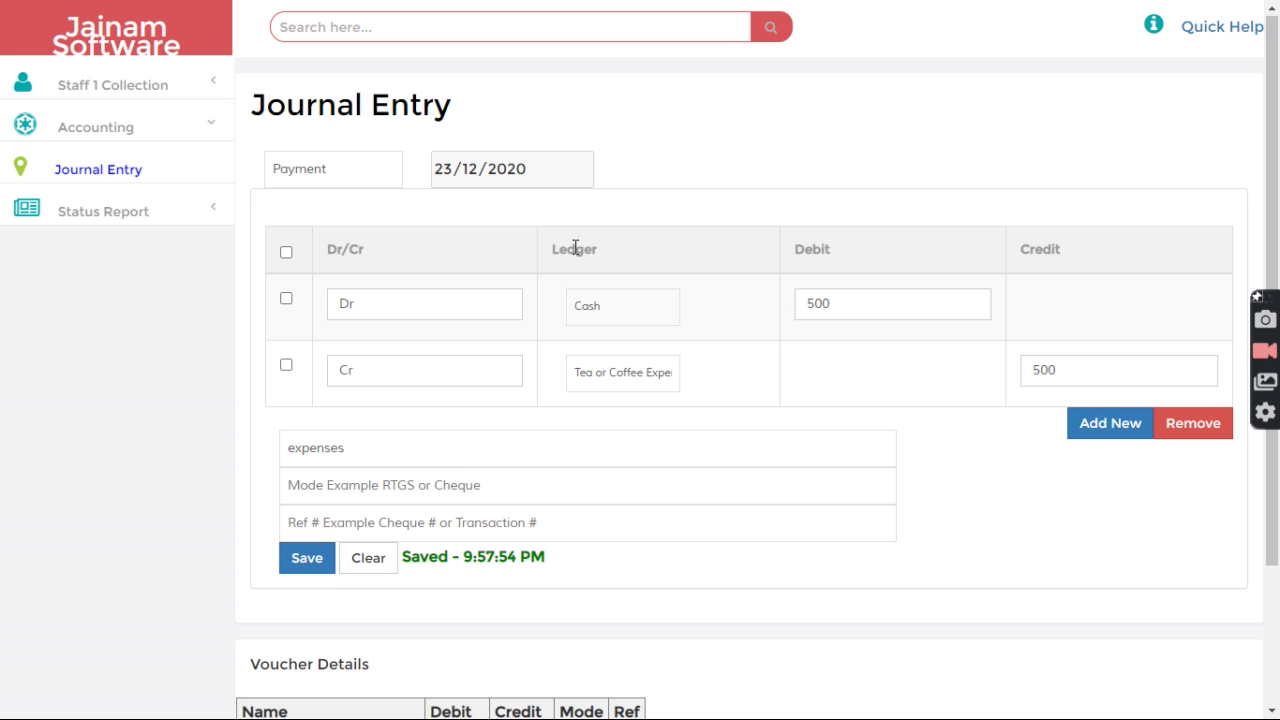
Step: Return to the home page and switch the current branch to Surat
{"action": "left_click", "coordinate": [128, 46]}
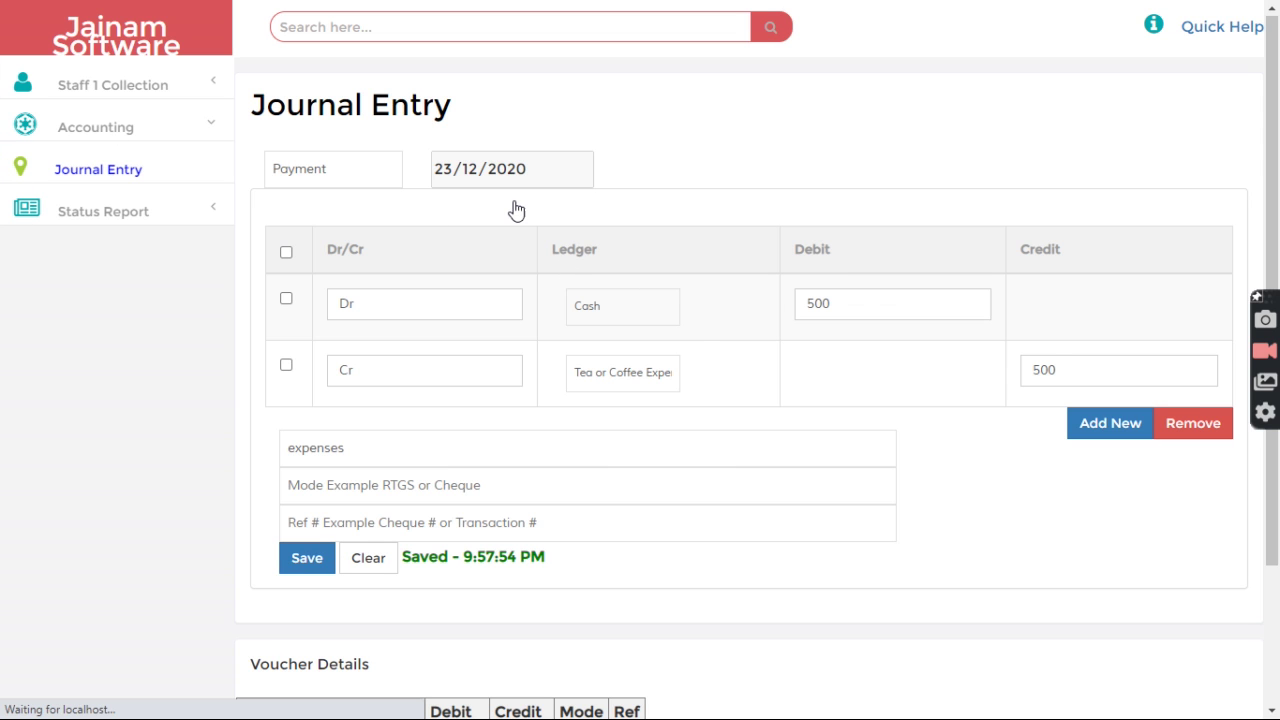
{"action": "left_click", "coordinate": [798, 345]}
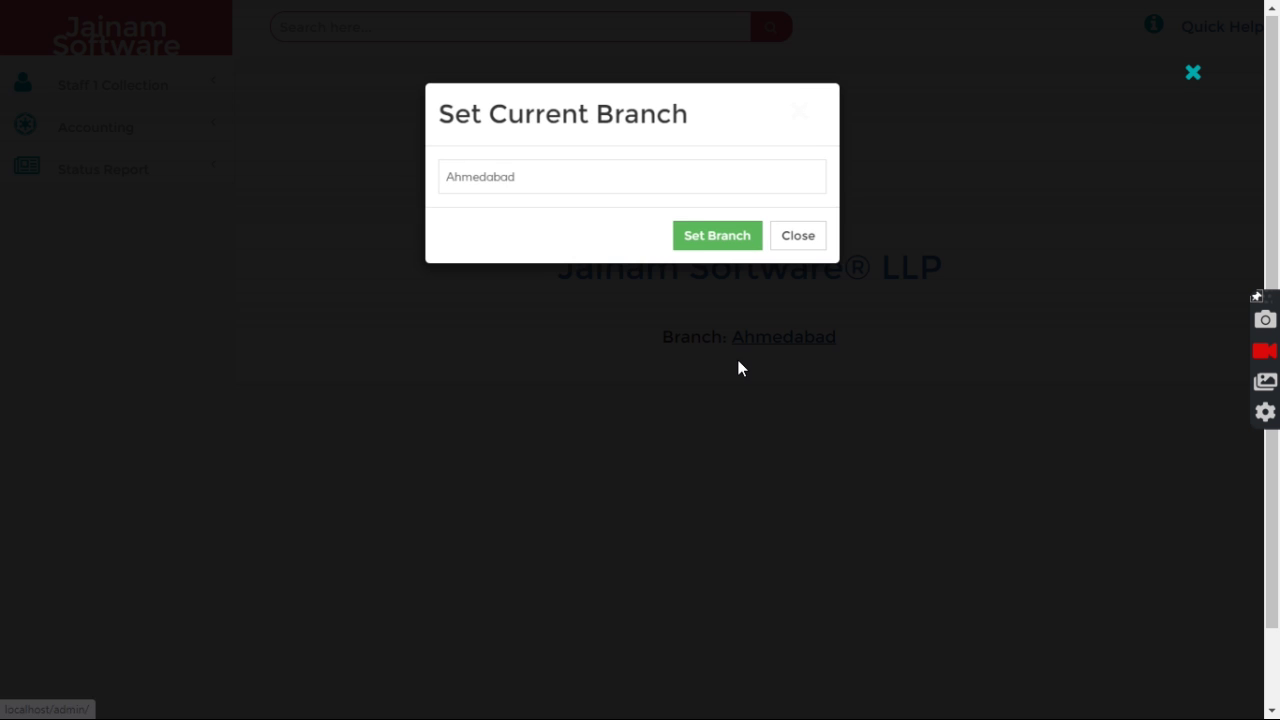
{"action": "left_click", "coordinate": [608, 177]}
{"action": "left_click", "coordinate": [518, 240]}
{"action": "left_click", "coordinate": [698, 250]}
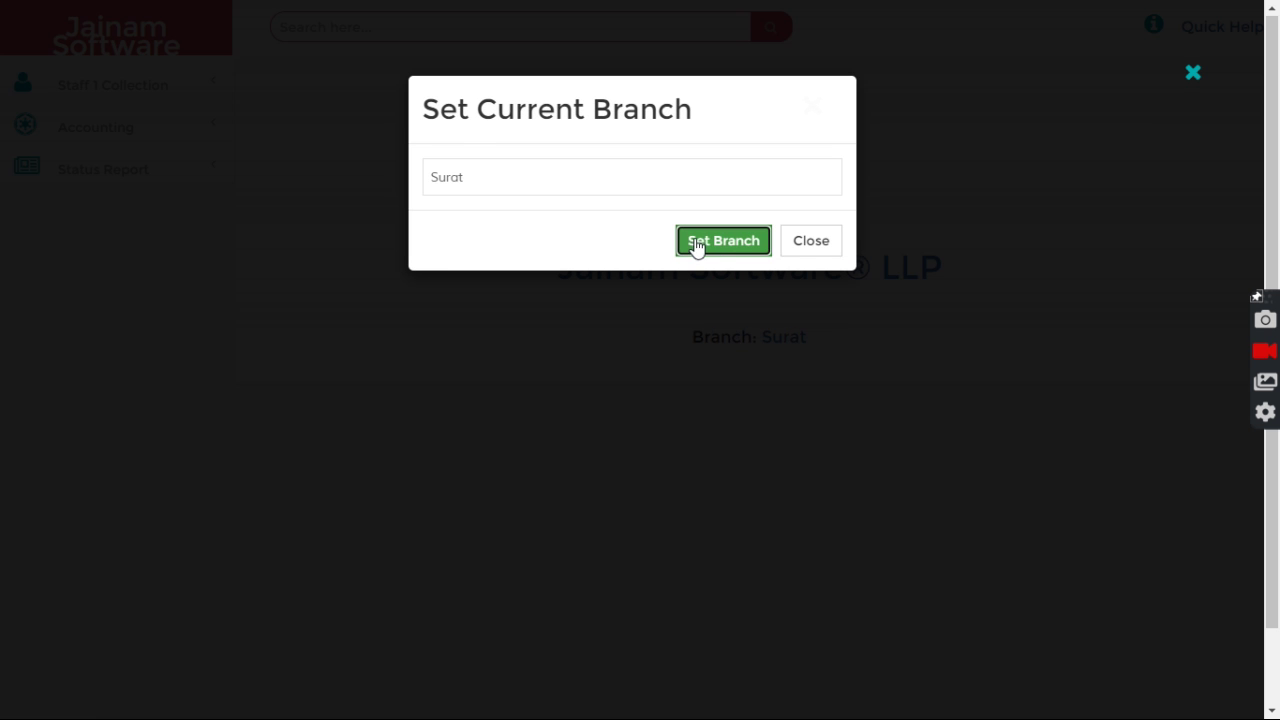
{"action": "left_click", "coordinate": [814, 250]}
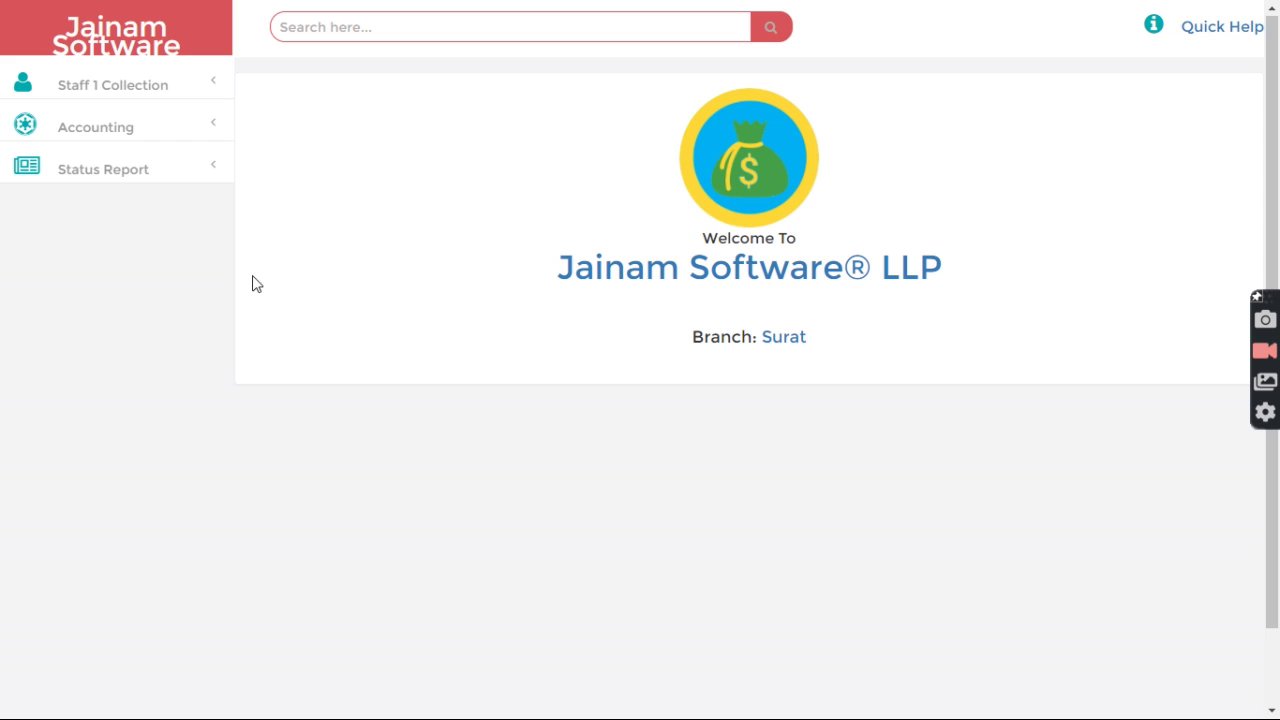
Step: Open a new journal entry and choose Jainam Bank as the debit ledger with a debit amount of 1000
{"action": "left_click", "coordinate": [105, 130]}
{"action": "left_click", "coordinate": [99, 178]}
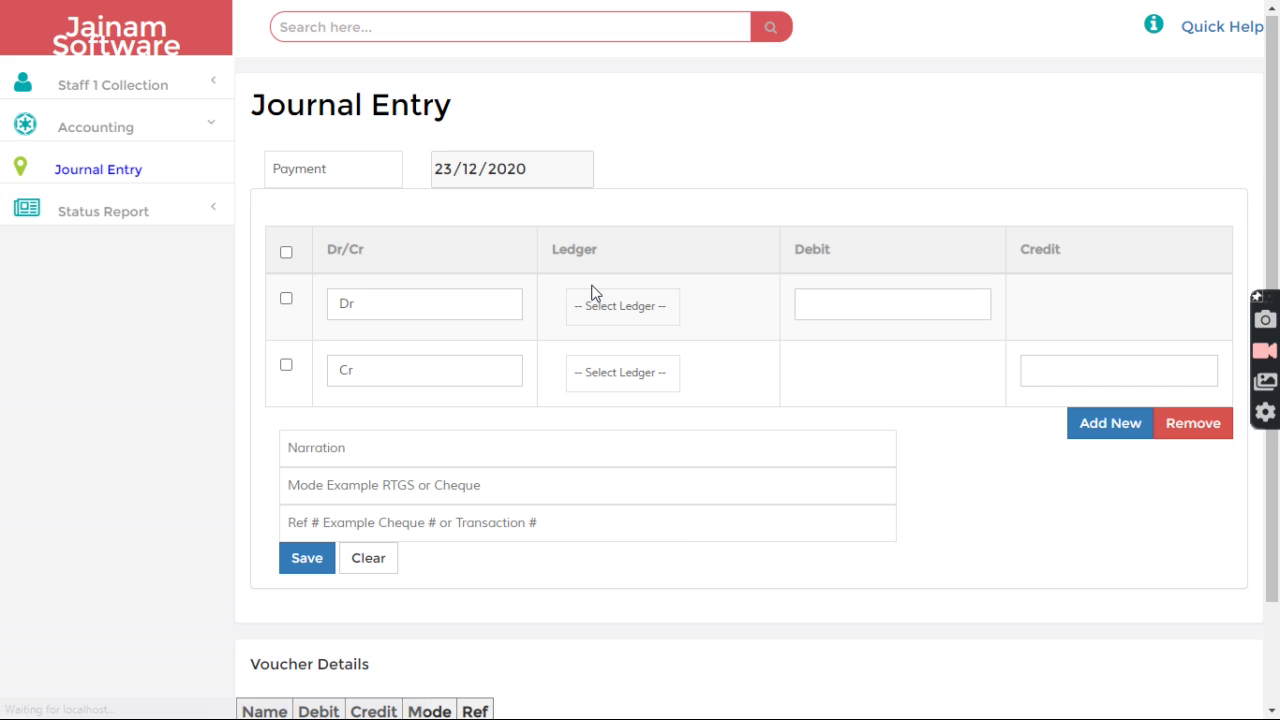
{"action": "left_click", "coordinate": [603, 316]}
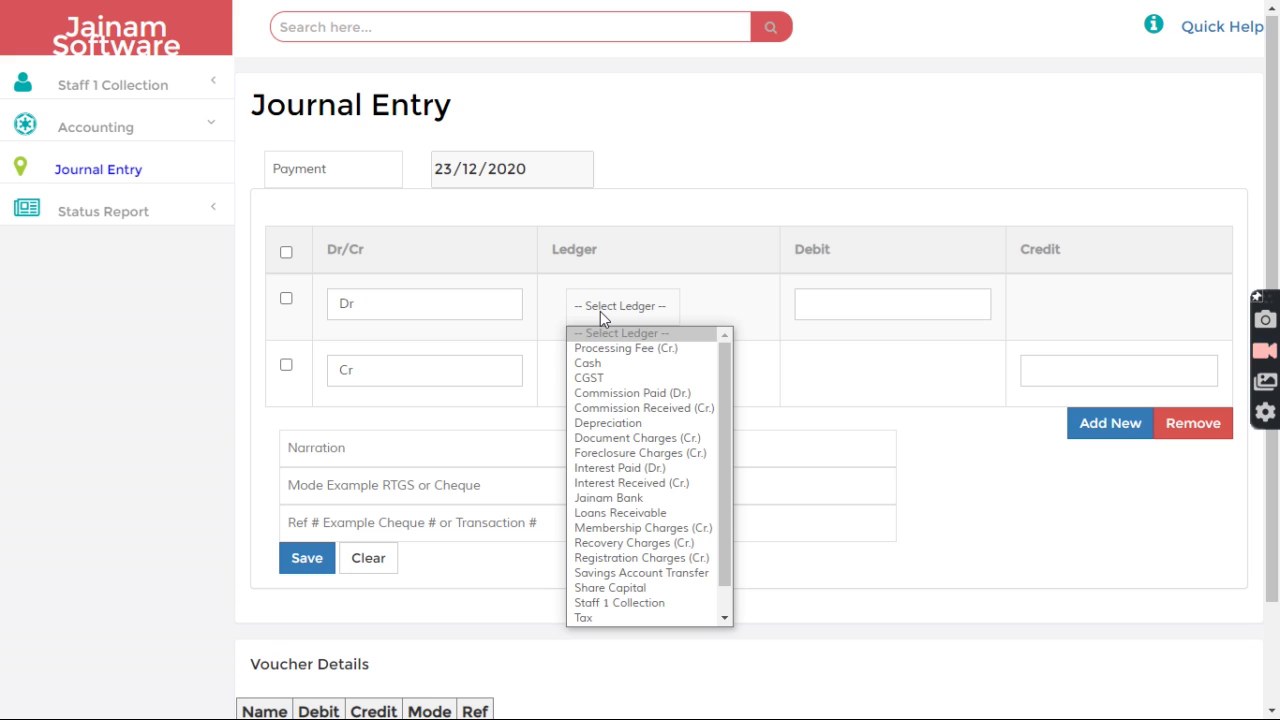
{"action": "key", "text": "j"}
{"action": "key", "text": "Return"}
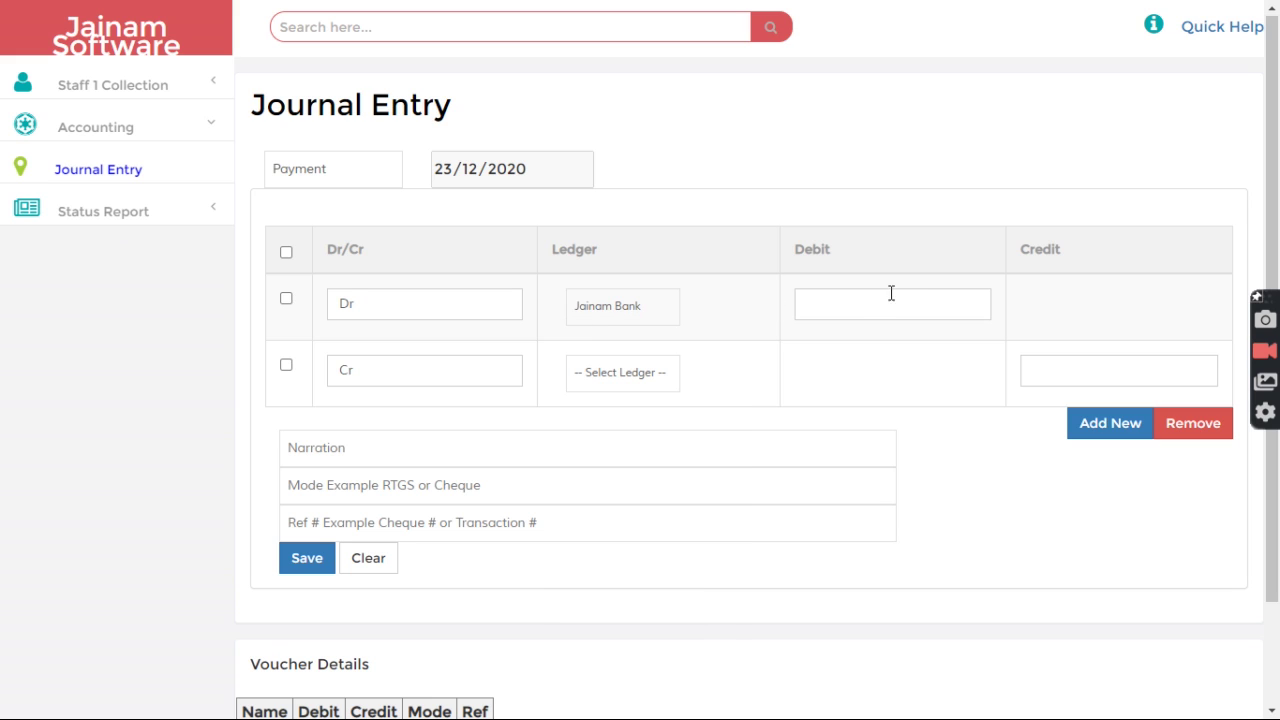
{"action": "left_click", "coordinate": [847, 299]}
{"action": "type", "text": "1000"}
Step: Choose Tea or Coffee Expenses as the credit ledger and enter 1000 as its credit amount
{"action": "left_click", "coordinate": [600, 372]}
{"action": "key", "text": "t"}
{"action": "key", "text": "e"}
{"action": "key", "text": "Return"}
{"action": "left_click", "coordinate": [1103, 367]}
{"action": "type", "text": "1000"}
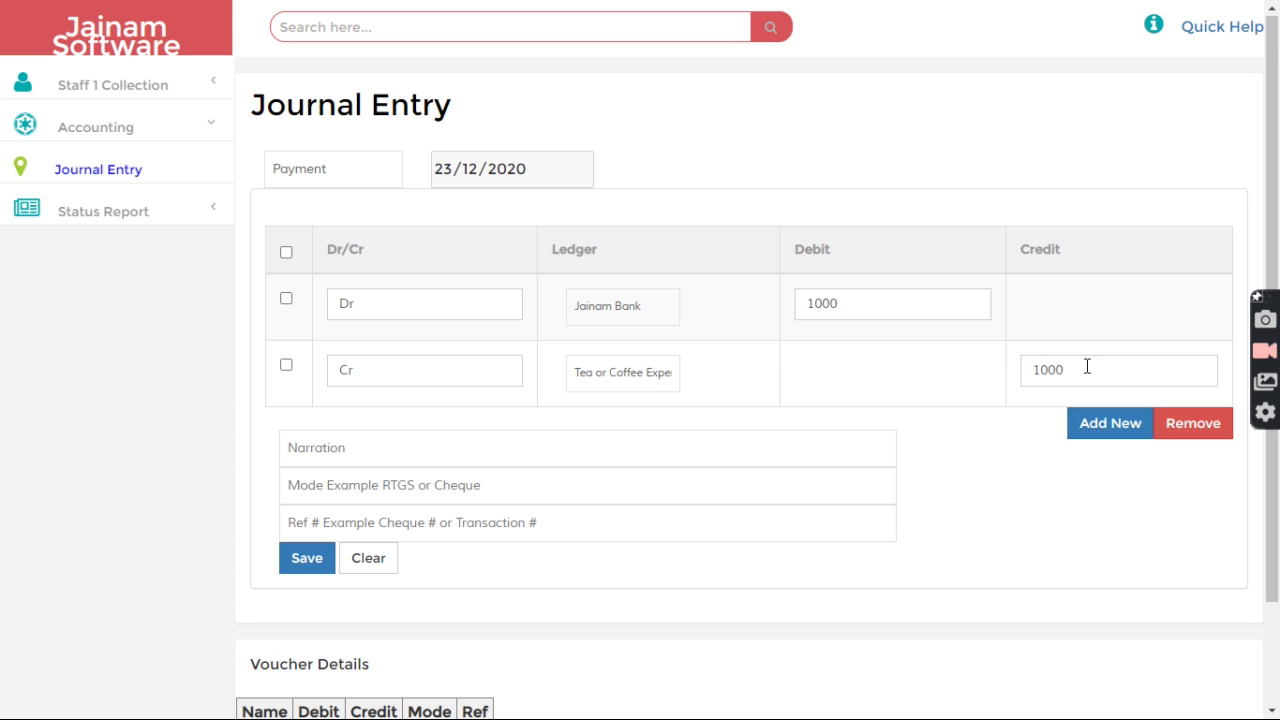
Step: Enter "testing expenses" as the narration and save the journal entry
{"action": "left_click", "coordinate": [677, 450]}
{"action": "type", "text": "teas"}
{"action": "key", "text": "ctrl+a"}
{"action": "type", "text": "testing expenses"}
{"action": "left_click", "coordinate": [309, 560]}
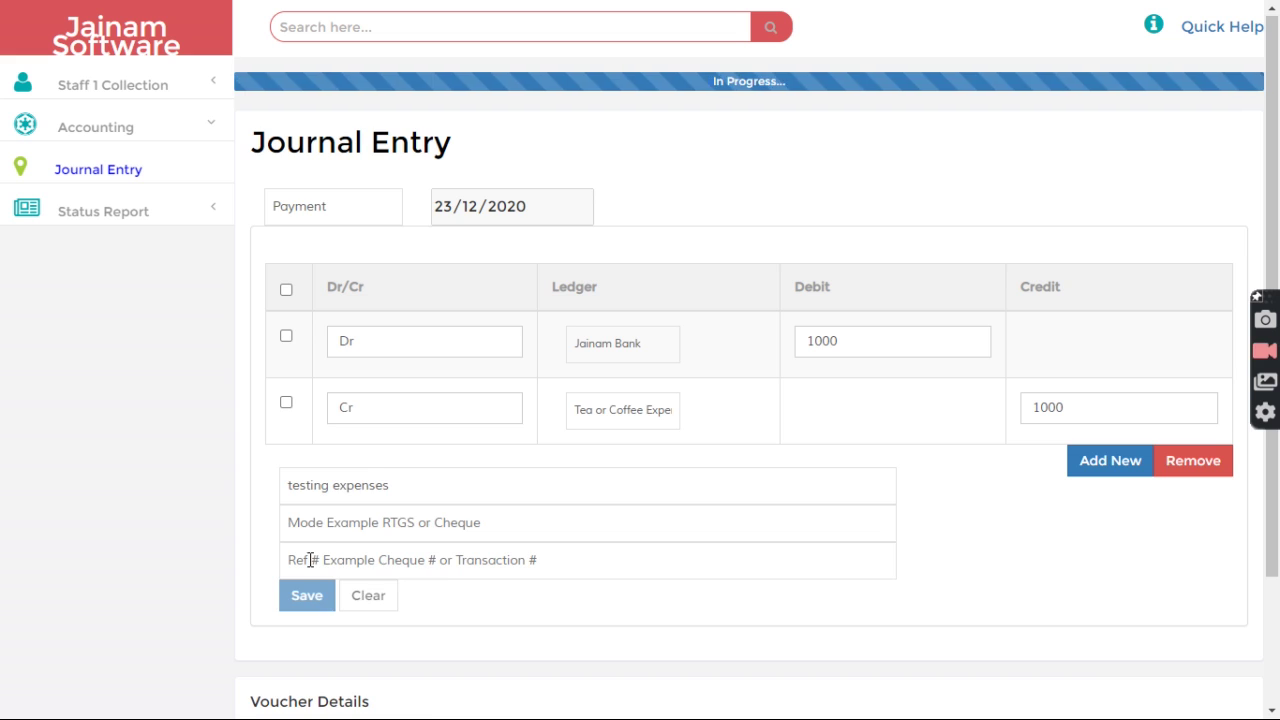
Step: Sign out of the collection staff account and log in as admin with the saved password
{"action": "left_click", "coordinate": [97, 135]}
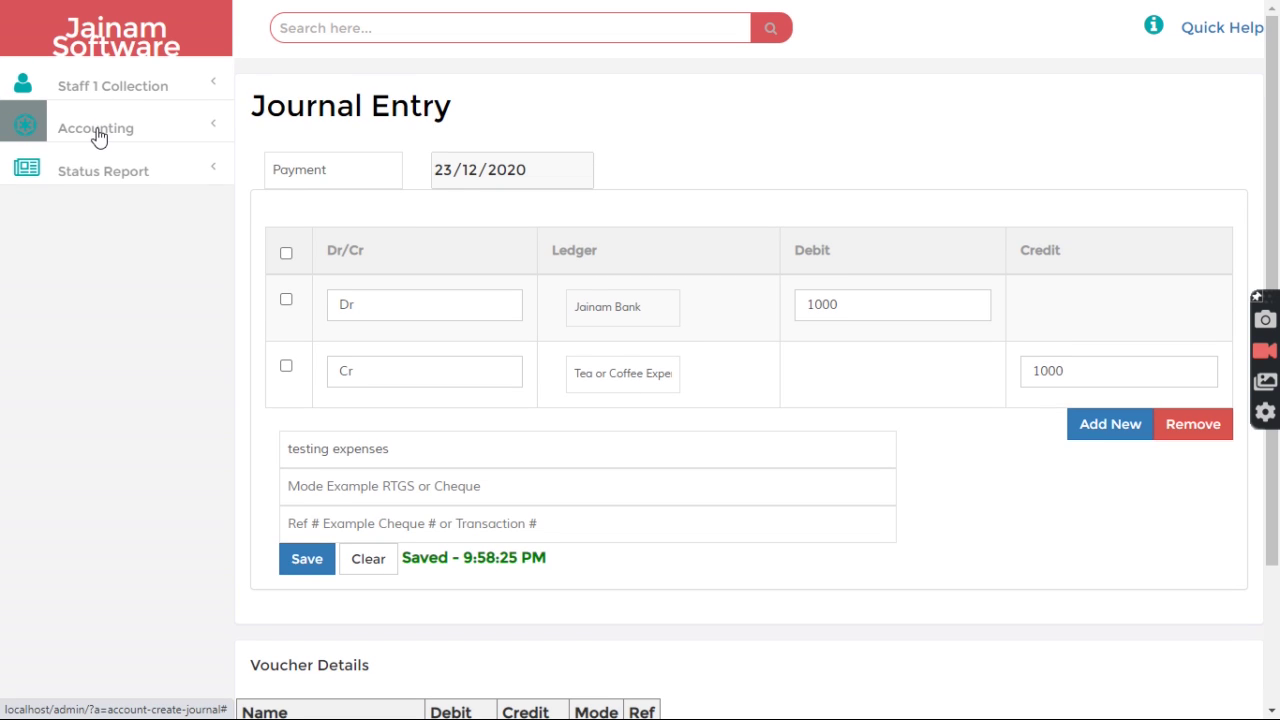
{"action": "left_click", "coordinate": [100, 130]}
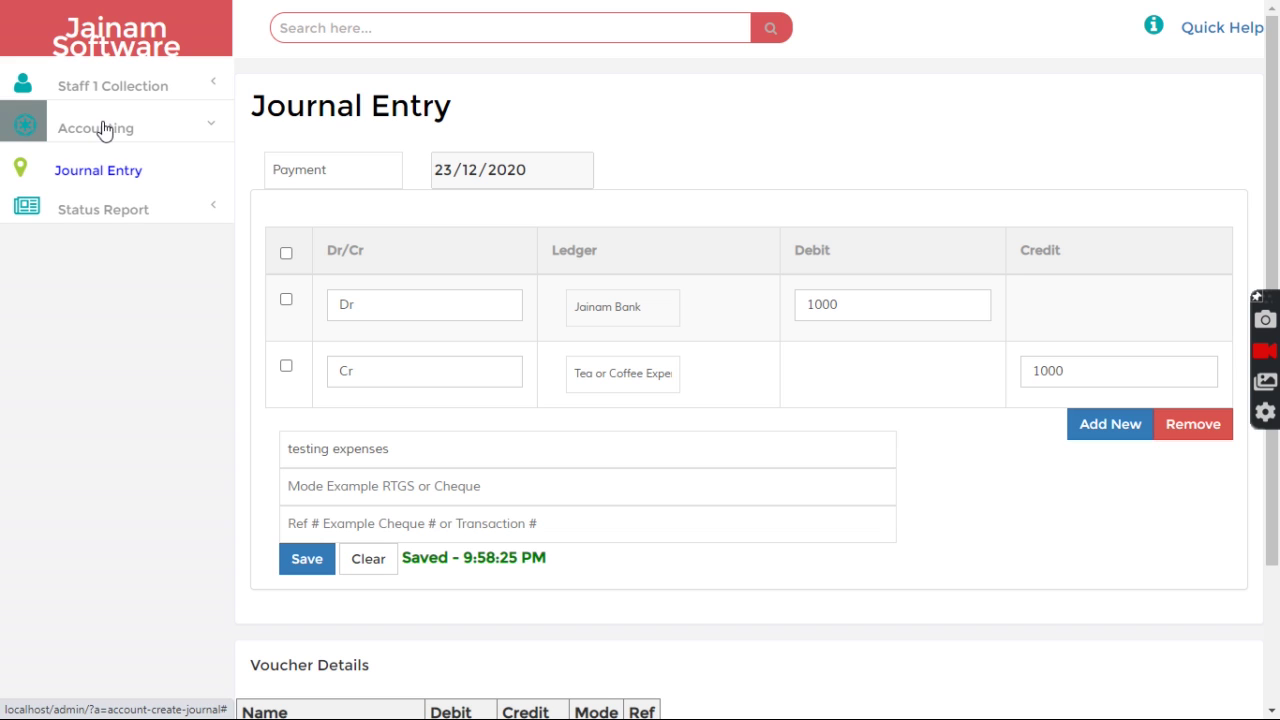
{"action": "left_click", "coordinate": [116, 89]}
{"action": "left_click", "coordinate": [80, 214]}
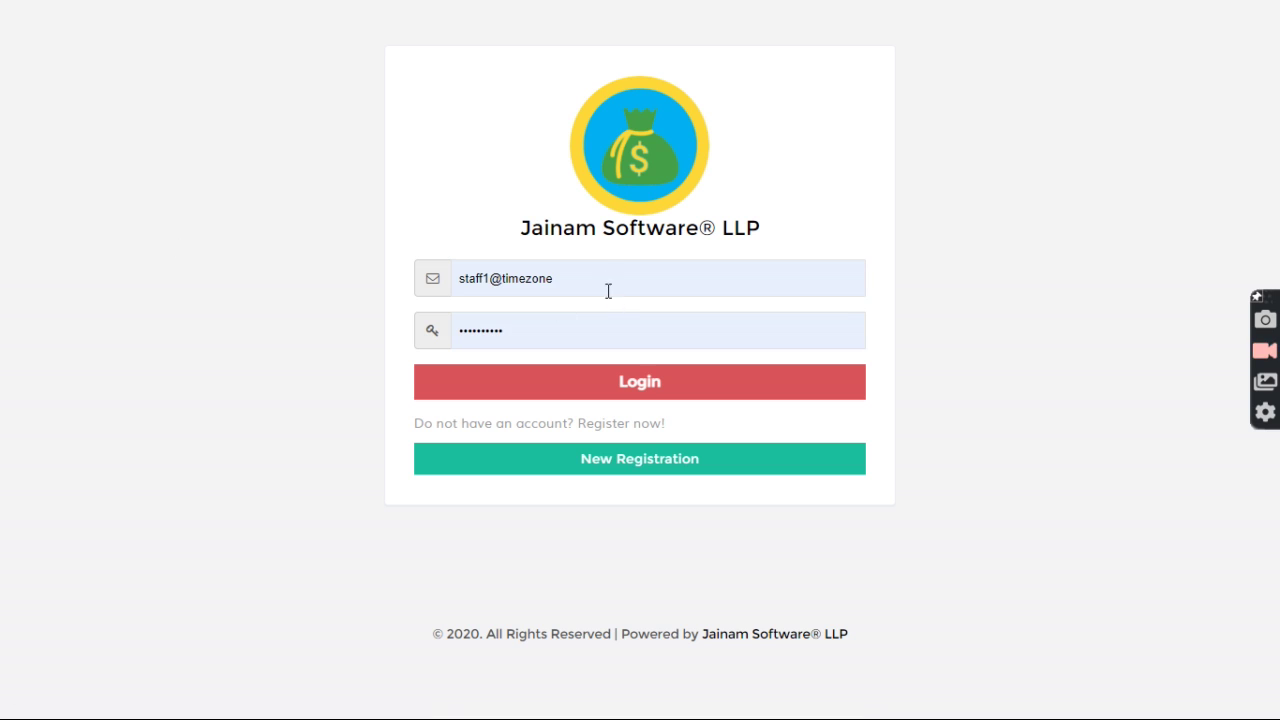
{"action": "left_click", "coordinate": [608, 291]}
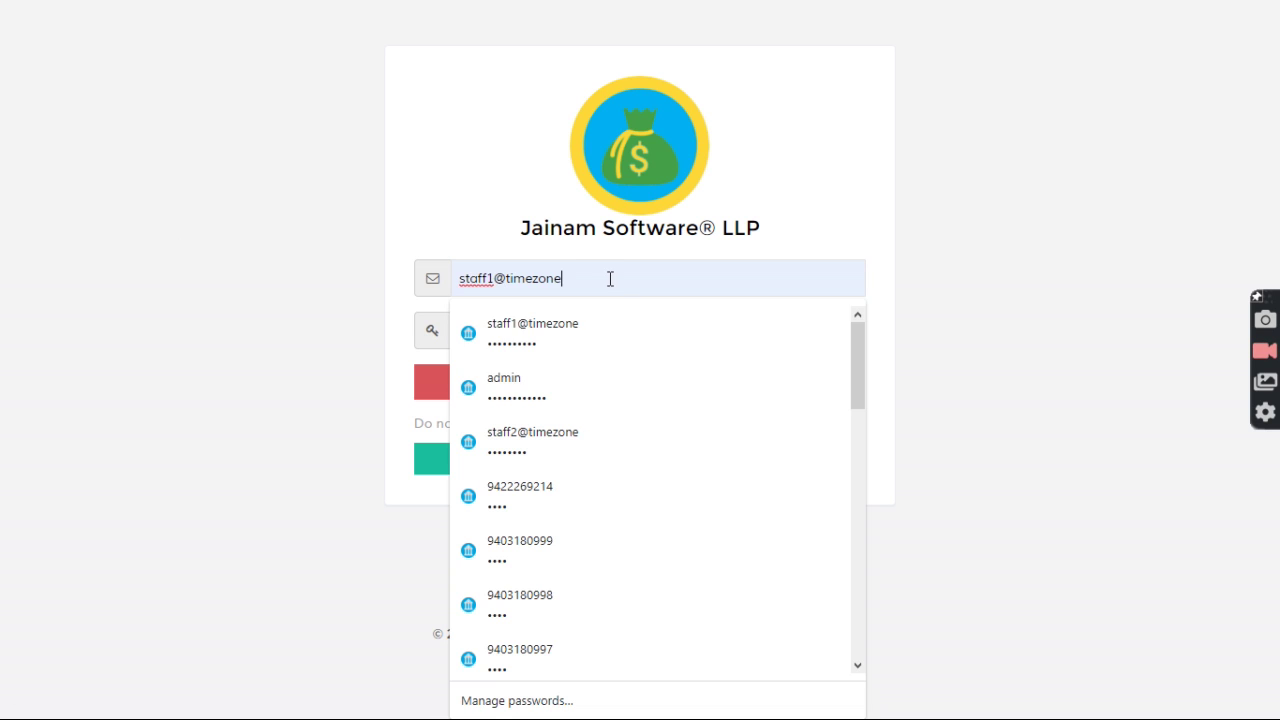
{"action": "left_click", "coordinate": [569, 394]}
{"action": "left_click", "coordinate": [590, 378]}
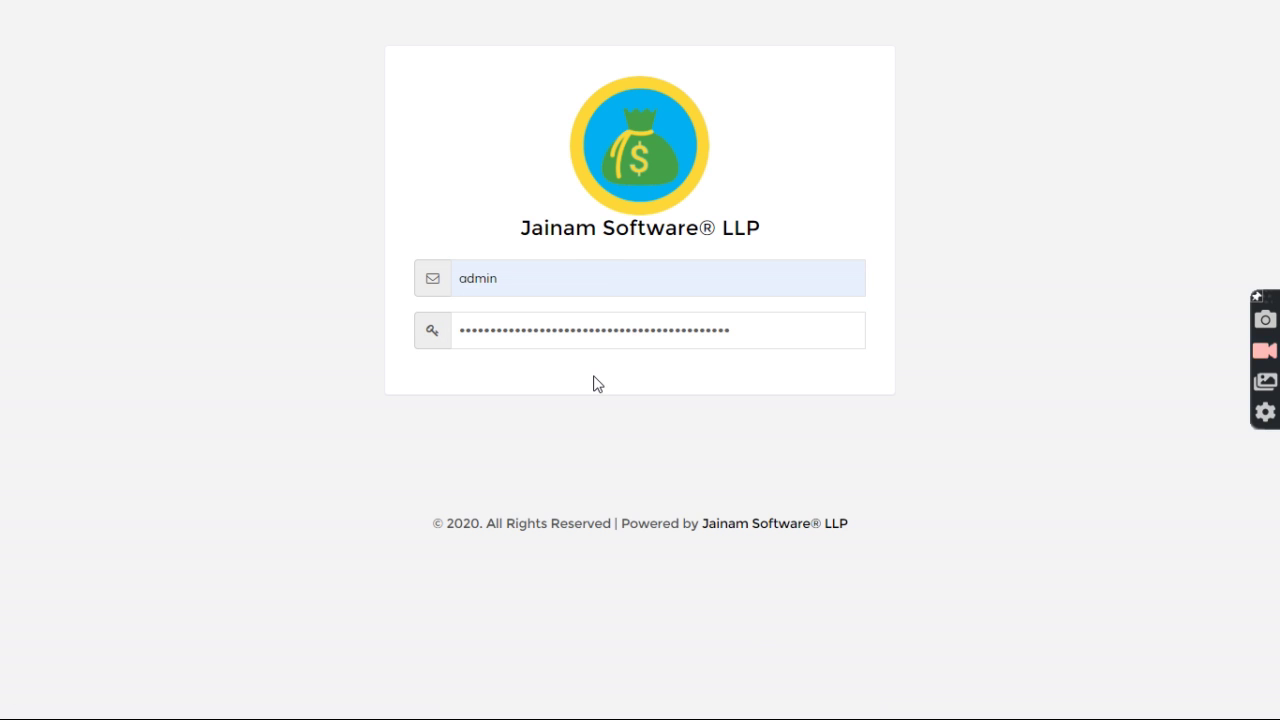
Step: Check the current branch on the home page, and open the account statement from the business summary reports
{"action": "scroll", "coordinate": [237, 545], "scroll_direction": "down", "scroll_amount": 1}
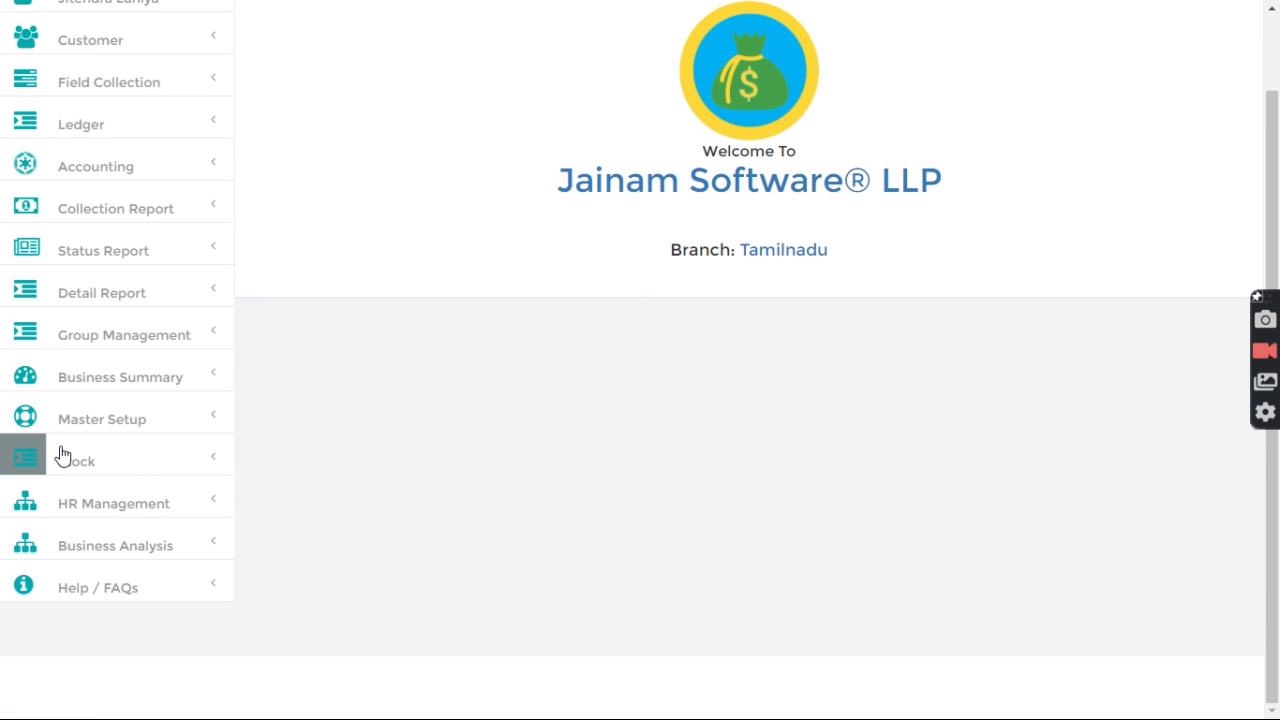
{"action": "scroll", "coordinate": [577, 354], "scroll_direction": "up", "scroll_amount": 1}
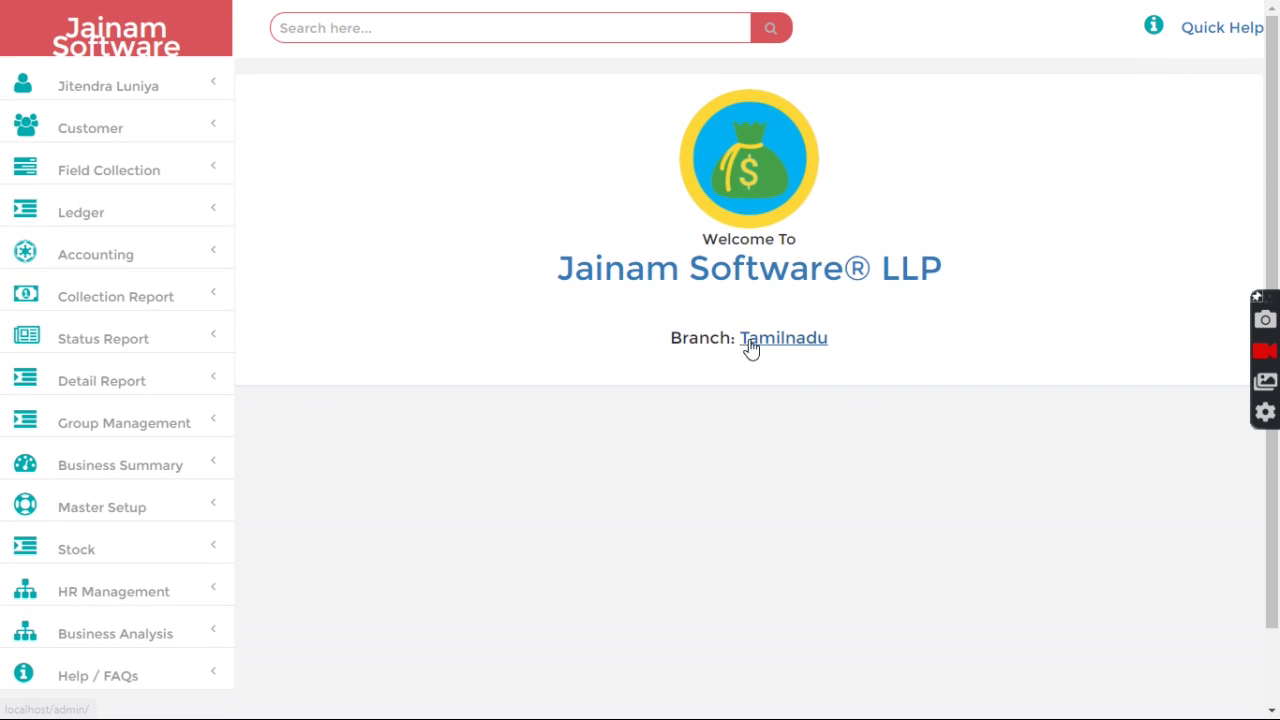
{"action": "left_click_drag", "start_coordinate": [668, 338], "coordinate": [846, 357]}
{"action": "left_click", "coordinate": [590, 388]}
{"action": "scroll", "coordinate": [253, 458], "scroll_direction": "down", "scroll_amount": 1}
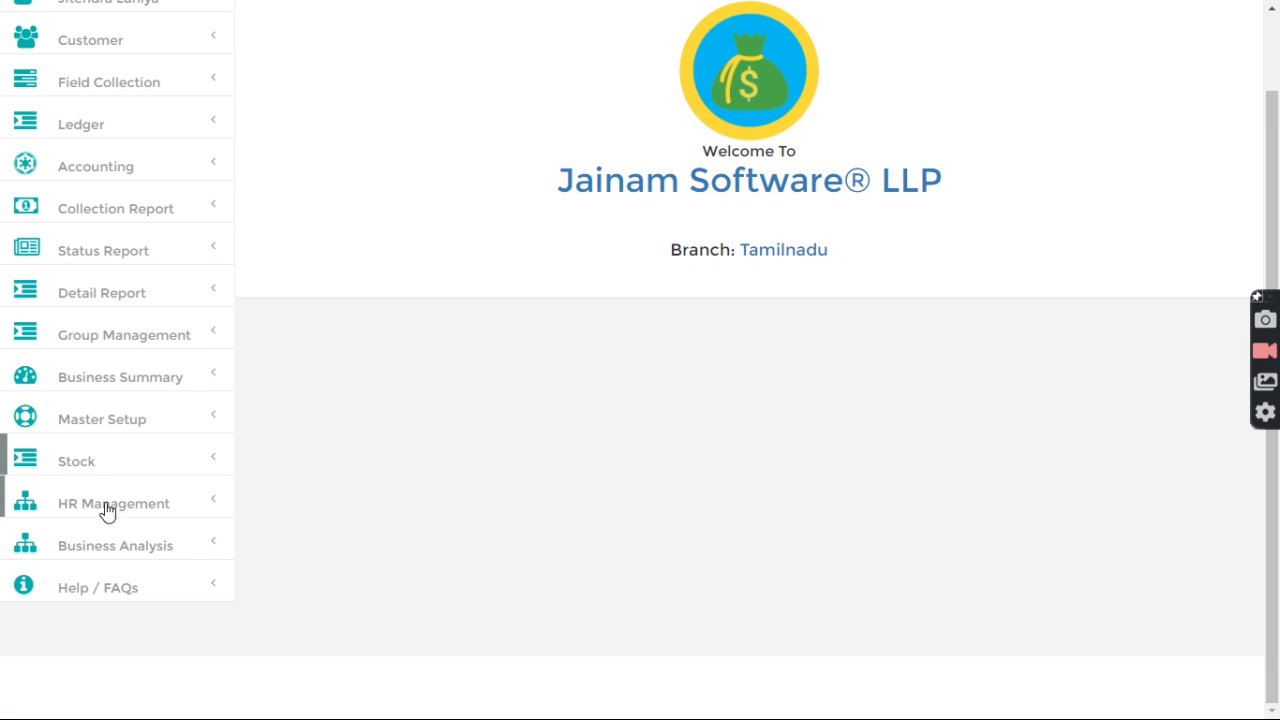
{"action": "left_click", "coordinate": [121, 386]}
{"action": "scroll", "coordinate": [124, 440], "scroll_direction": "down", "scroll_amount": 3}
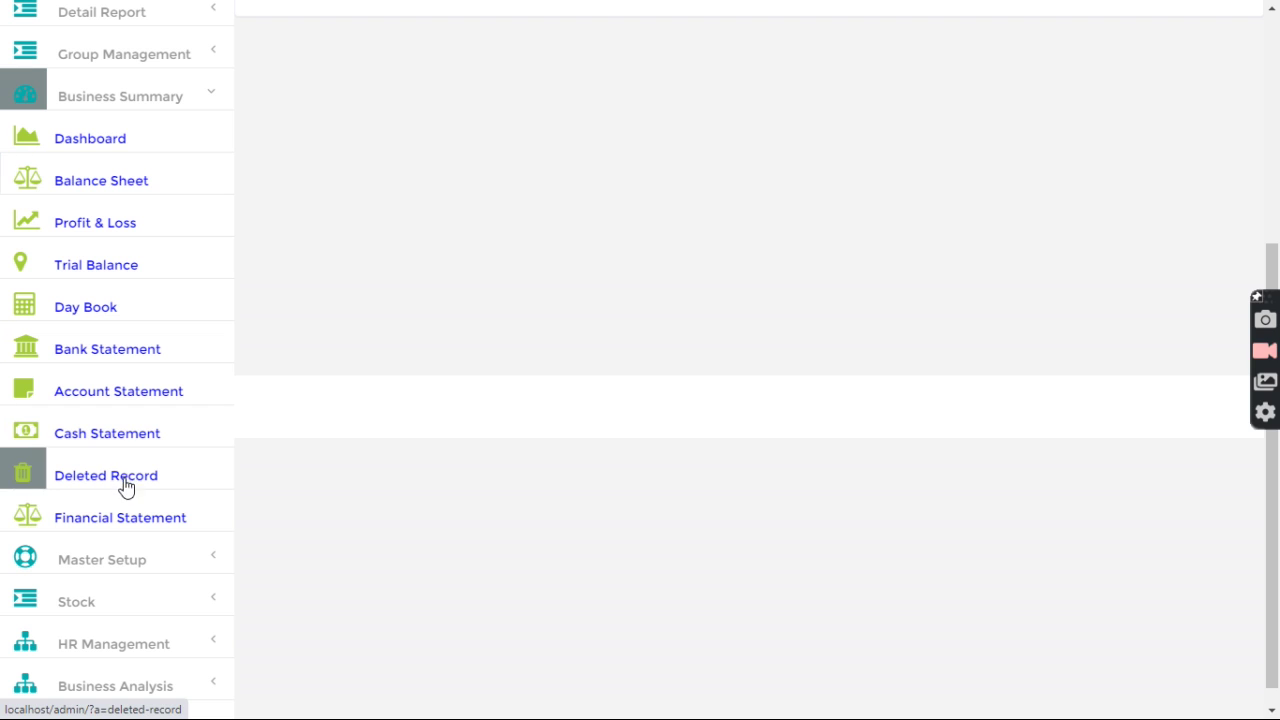
{"action": "left_click", "coordinate": [123, 398]}
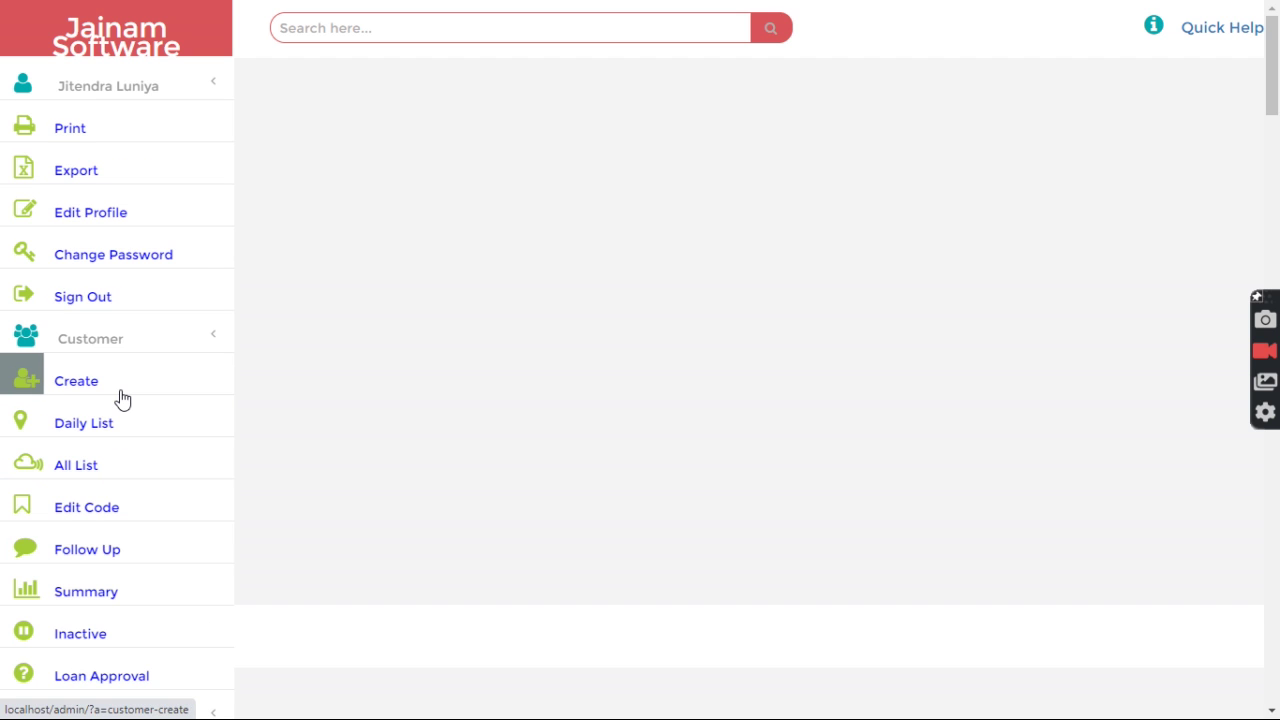
Step: Display the Tea or Coffee Expenses account statement for 23/12/2020 under the Tamilnadu branch
{"action": "left_click", "coordinate": [707, 133]}
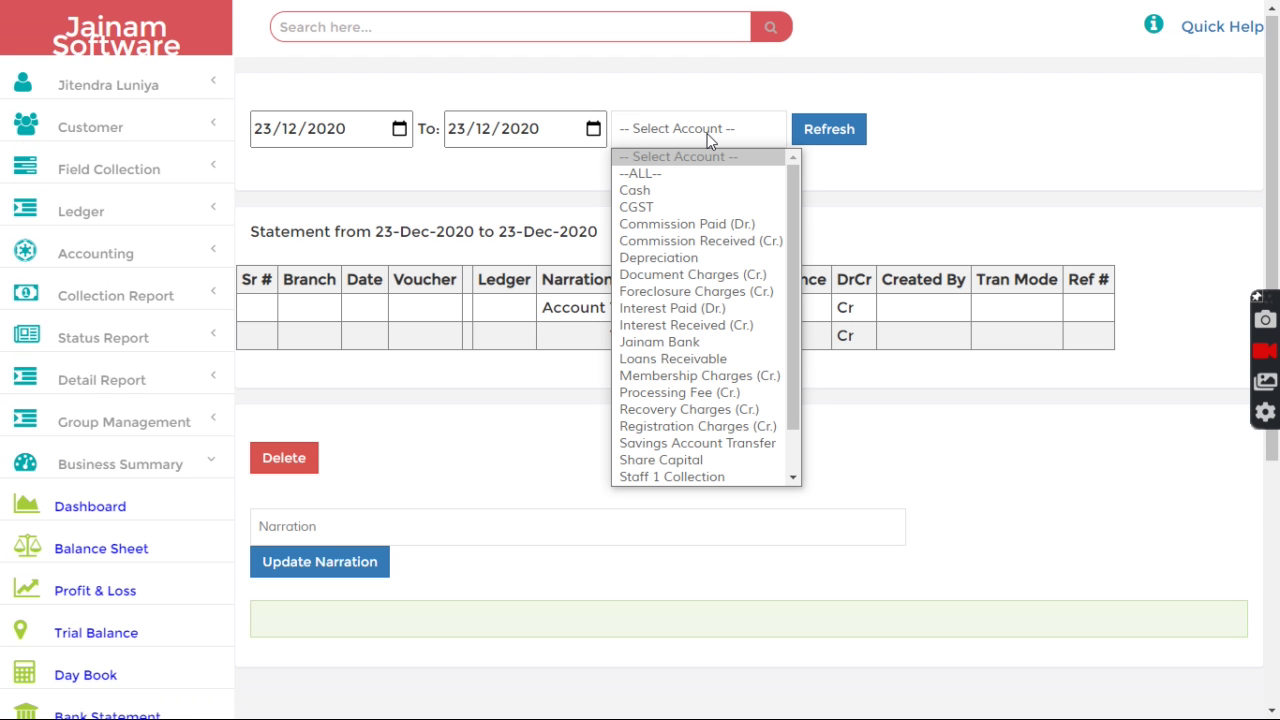
{"action": "type", "text": "Tea"}
{"action": "key", "text": "Down"}
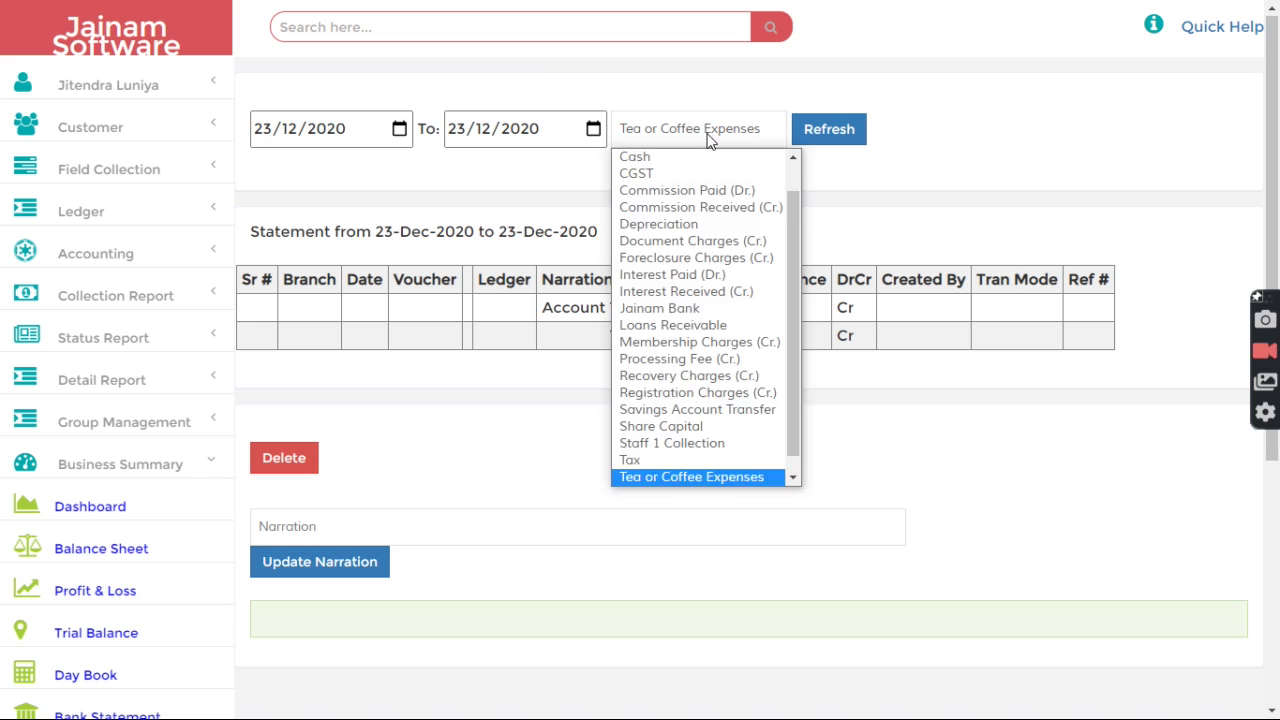
{"action": "key", "text": "Return"}
{"action": "left_click", "coordinate": [812, 137]}
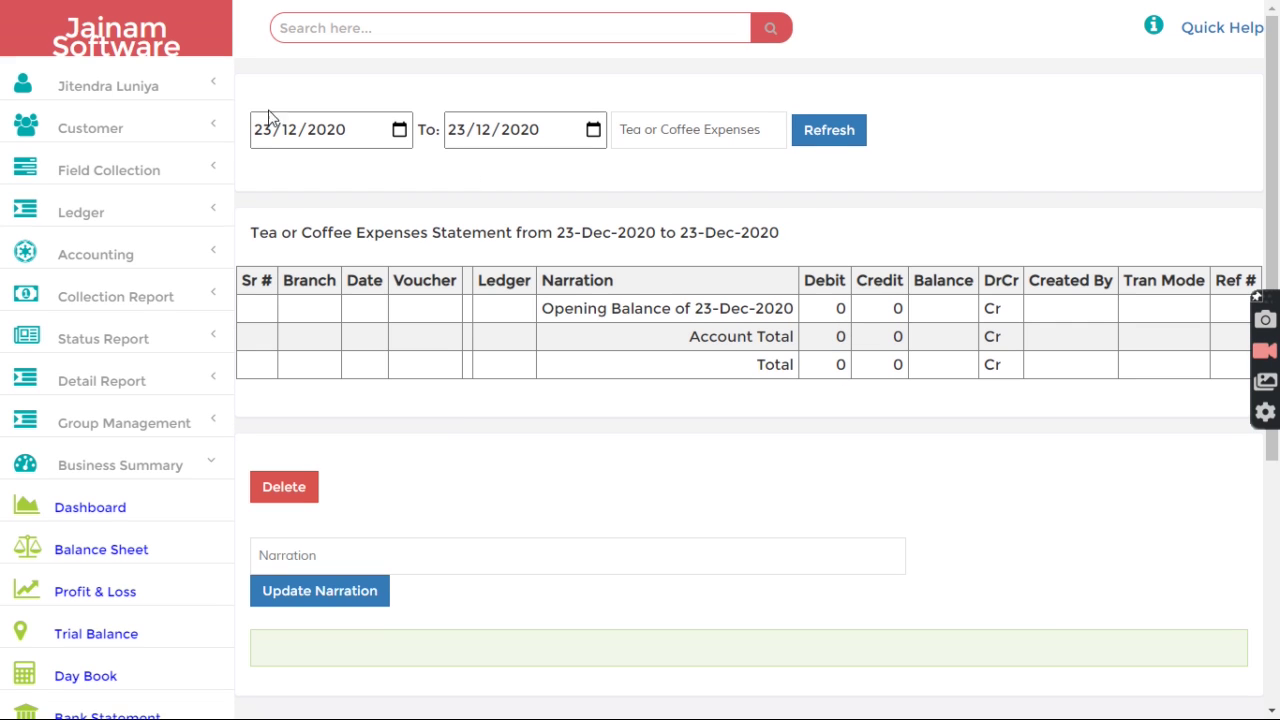
Step: Return to the home page and switch the current branch to India
{"action": "left_click", "coordinate": [138, 52]}
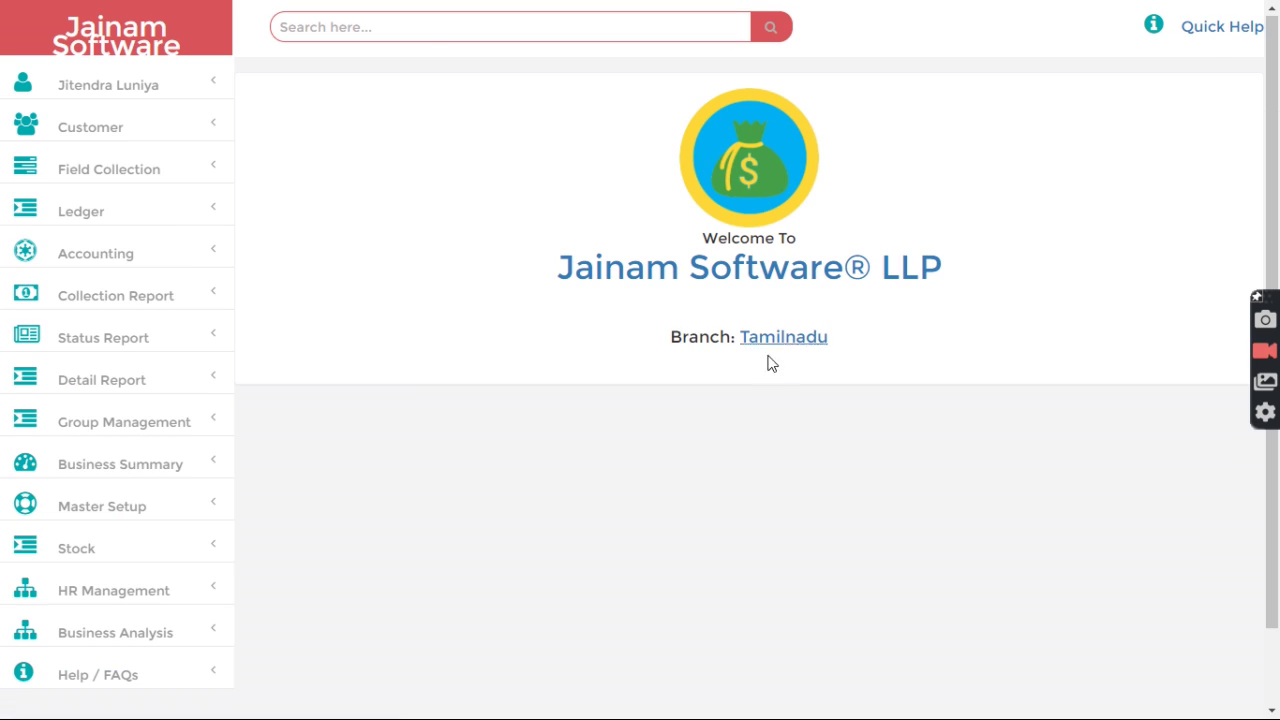
{"action": "left_click", "coordinate": [788, 338]}
{"action": "left_click", "coordinate": [651, 181]}
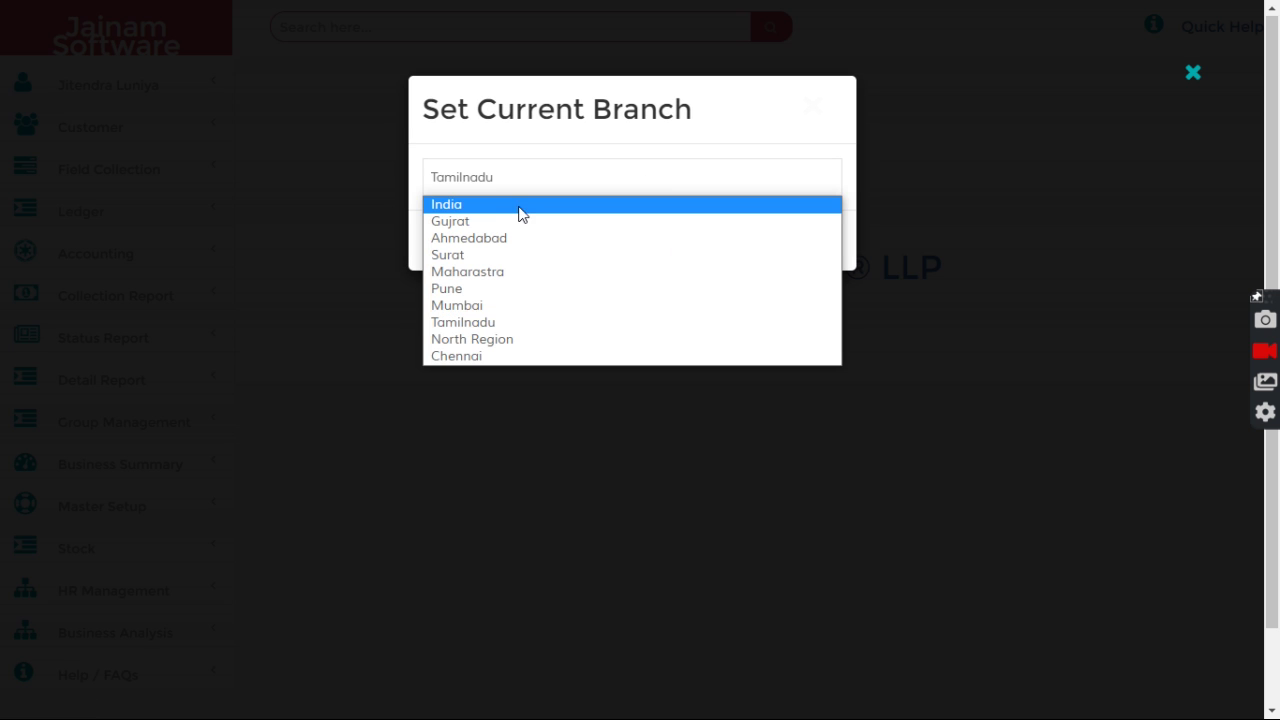
{"action": "left_click", "coordinate": [502, 206]}
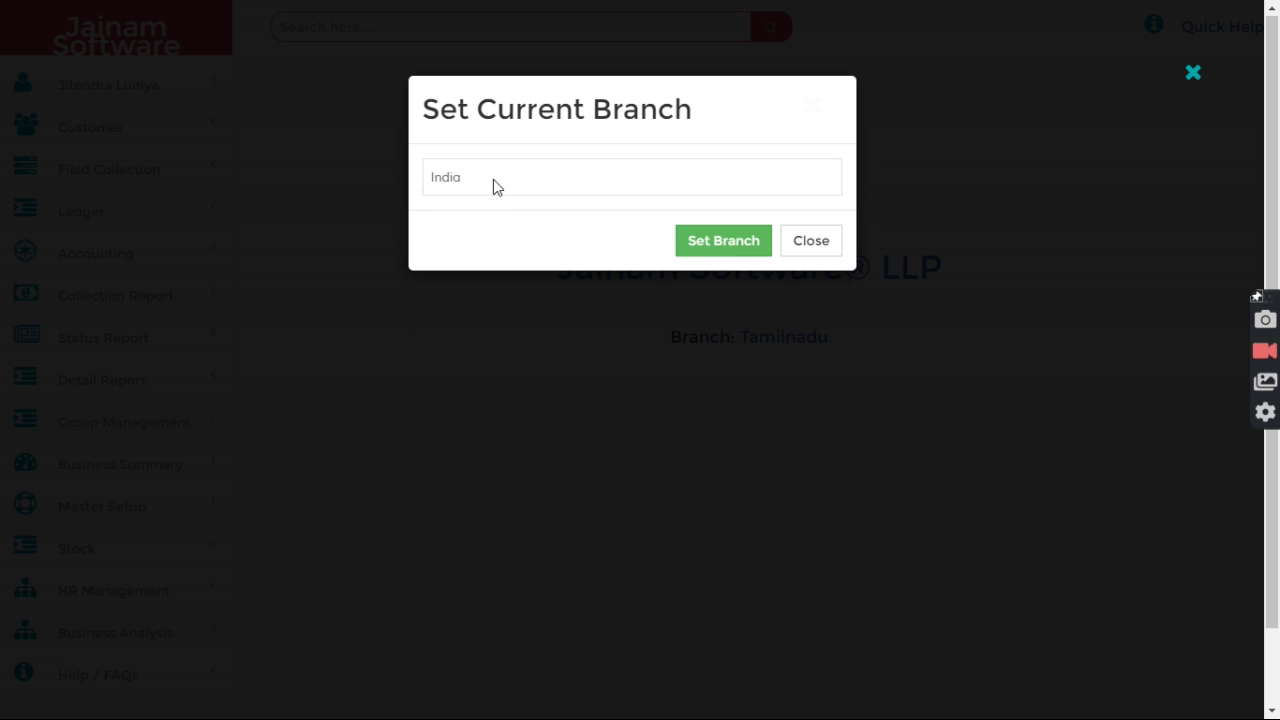
{"action": "left_click", "coordinate": [711, 250]}
{"action": "left_click", "coordinate": [803, 257]}
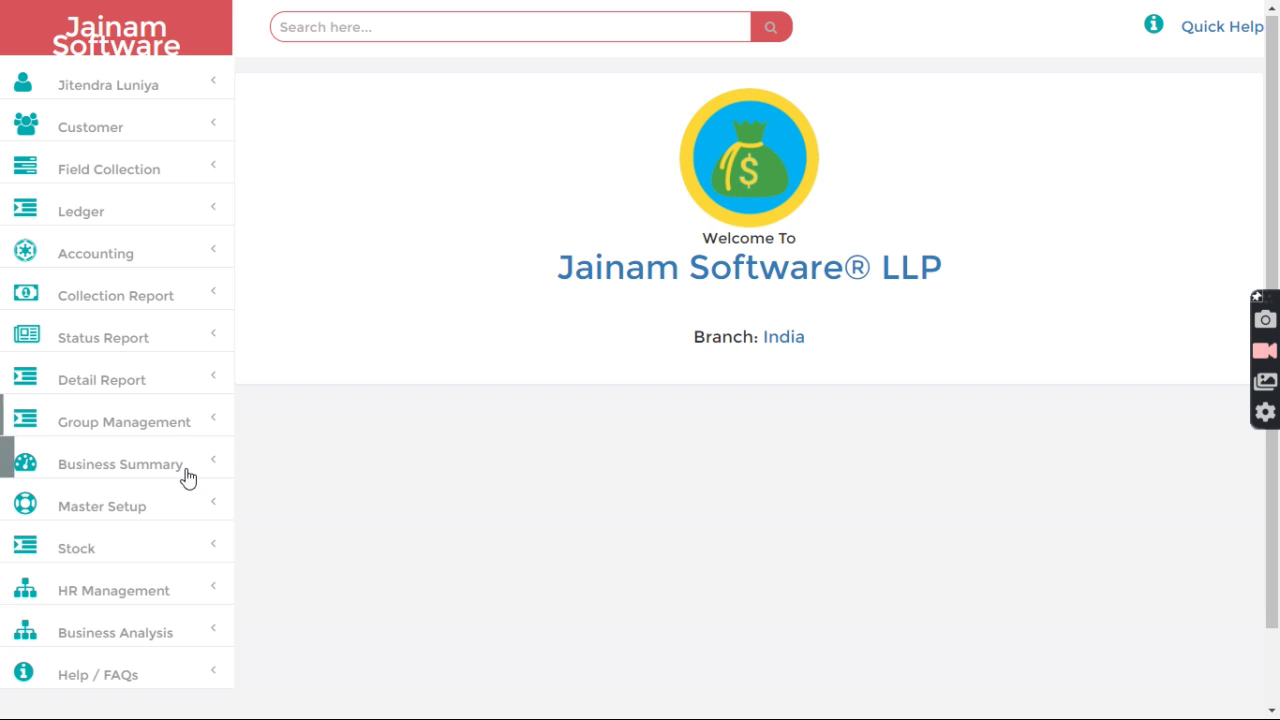
Step: Display the Tea or Coffee Expenses account statement under the India branch and examine which branch each entry belongs to
{"action": "scroll", "coordinate": [140, 510], "scroll_direction": "down", "scroll_amount": 2}
{"action": "left_click", "coordinate": [135, 390]}
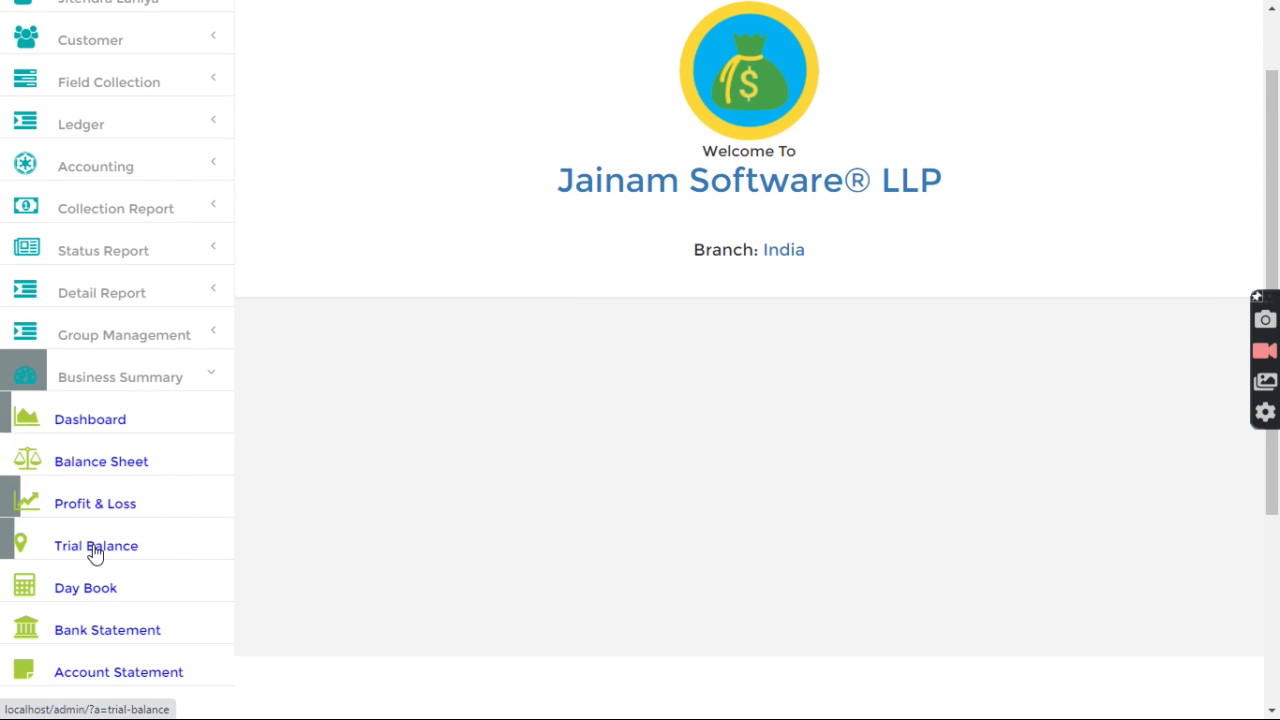
{"action": "scroll", "coordinate": [115, 530], "scroll_direction": "down", "scroll_amount": 2}
{"action": "left_click", "coordinate": [128, 487]}
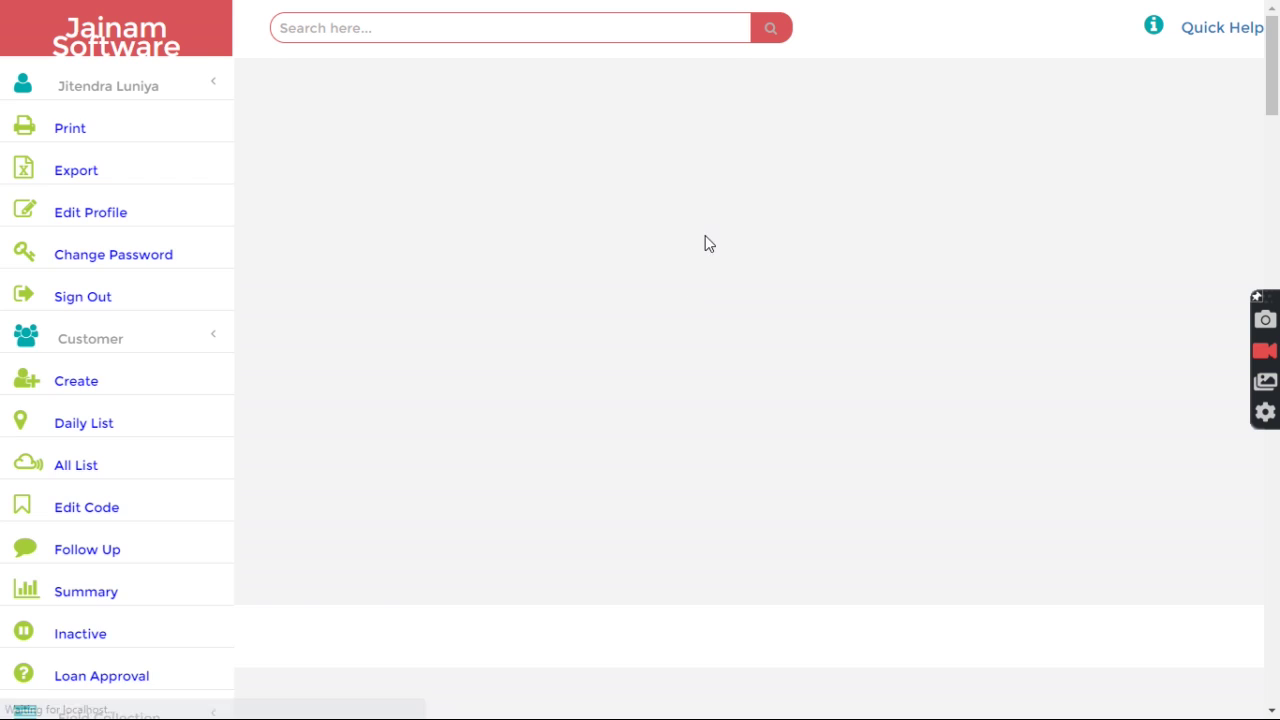
{"action": "left_click", "coordinate": [656, 131]}
{"action": "key", "text": "e"}
{"action": "key", "text": "Return"}
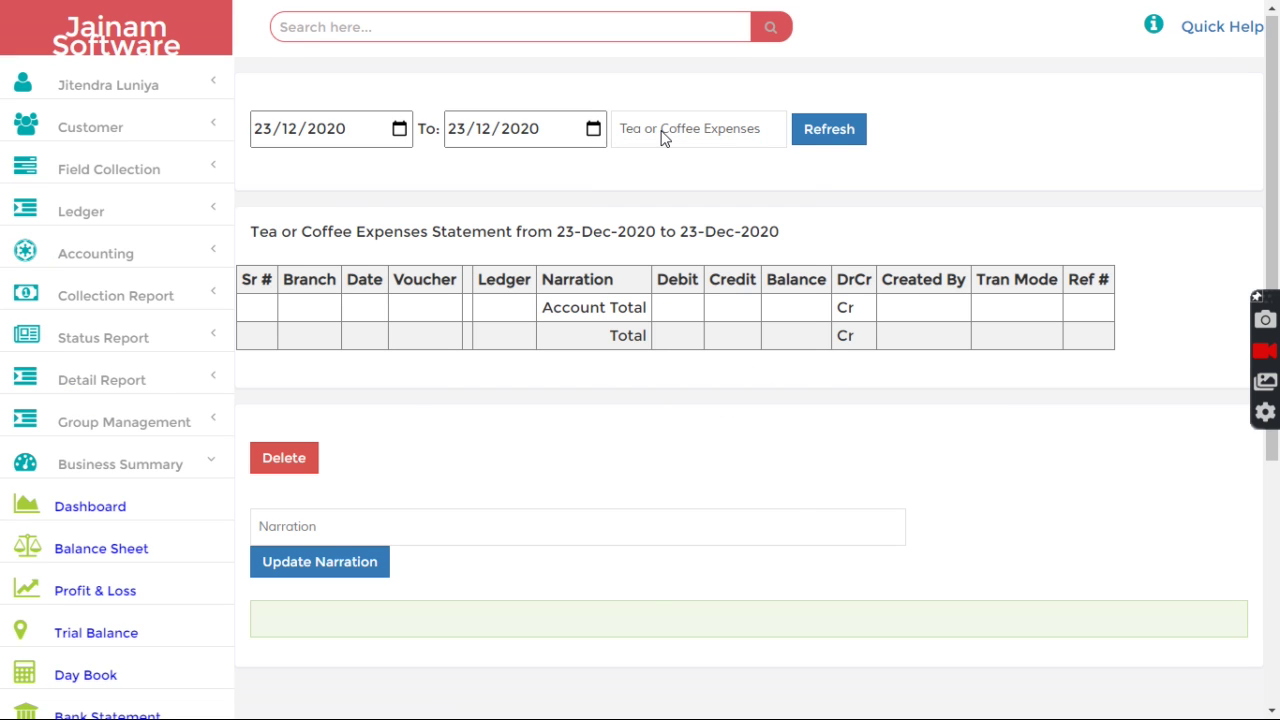
{"action": "left_click", "coordinate": [806, 138]}
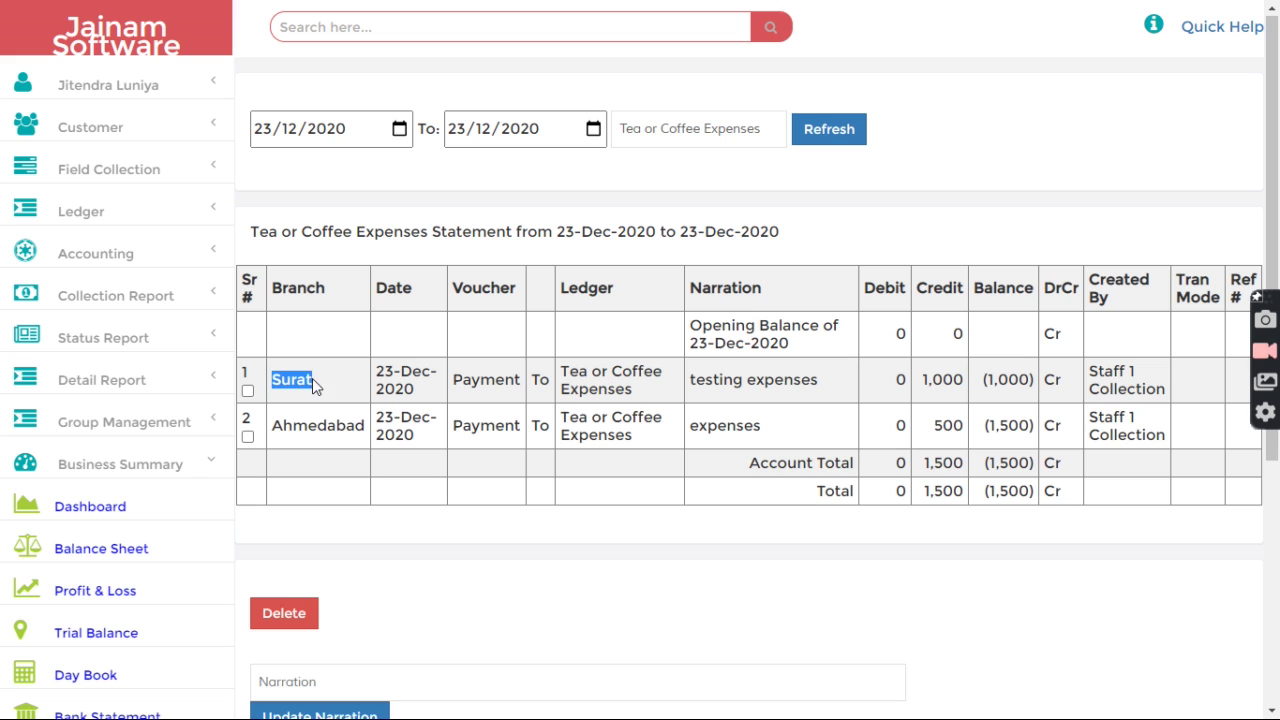
{"action": "left_click_drag", "start_coordinate": [277, 428], "coordinate": [356, 428]}
{"action": "left_click", "coordinate": [356, 428]}
Step: Return to the home page and switch the current branch to Ahmedabad
{"action": "left_click", "coordinate": [122, 47]}
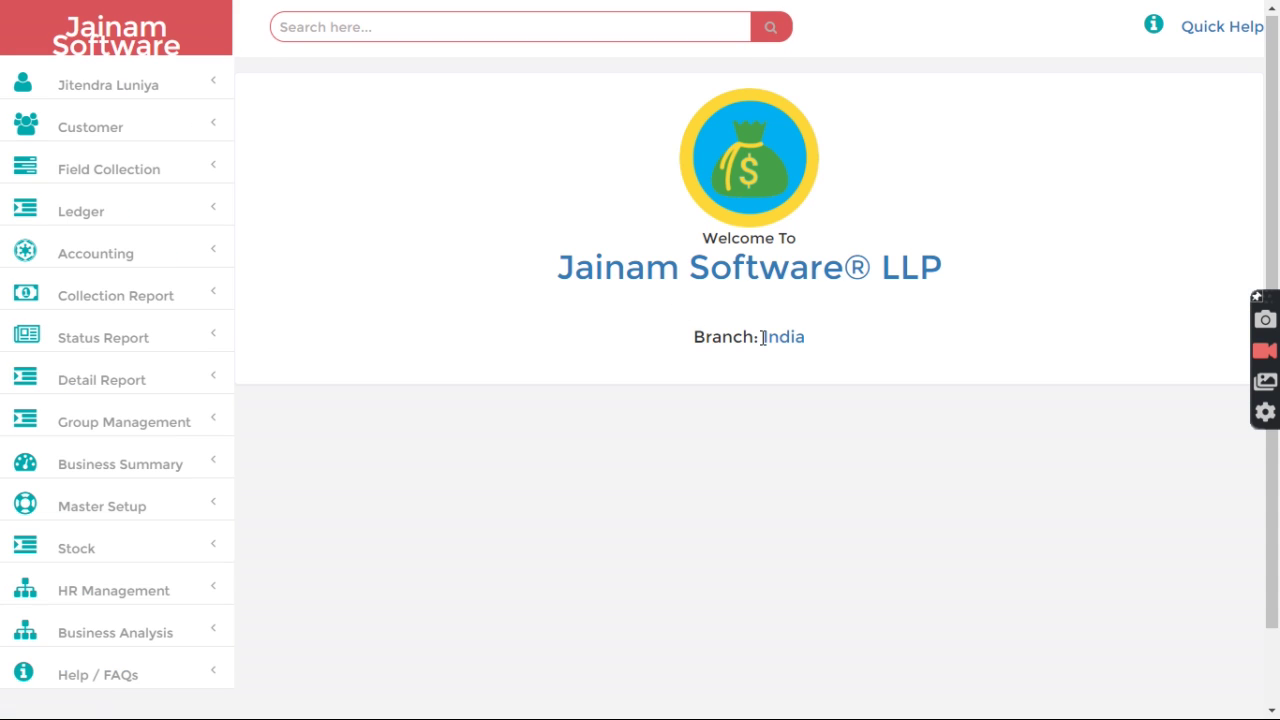
{"action": "left_click", "coordinate": [776, 340]}
{"action": "left_click", "coordinate": [595, 182]}
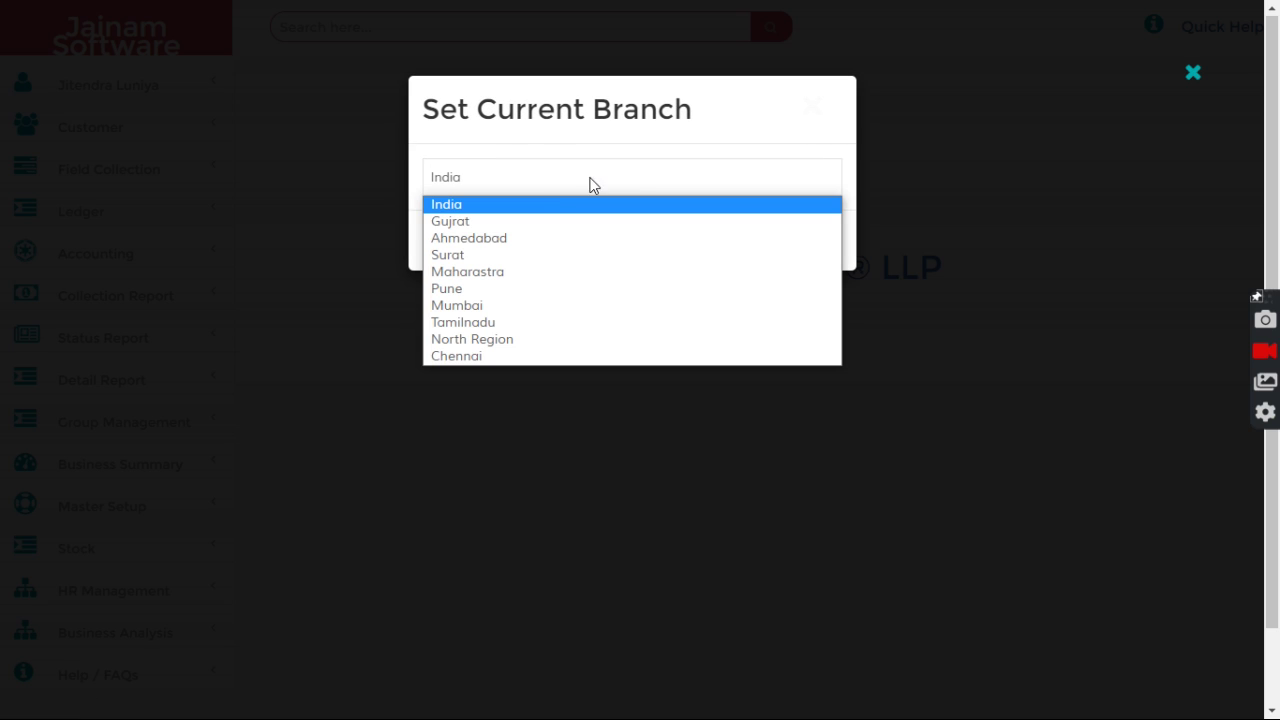
{"action": "left_click", "coordinate": [478, 242]}
{"action": "left_click", "coordinate": [718, 244]}
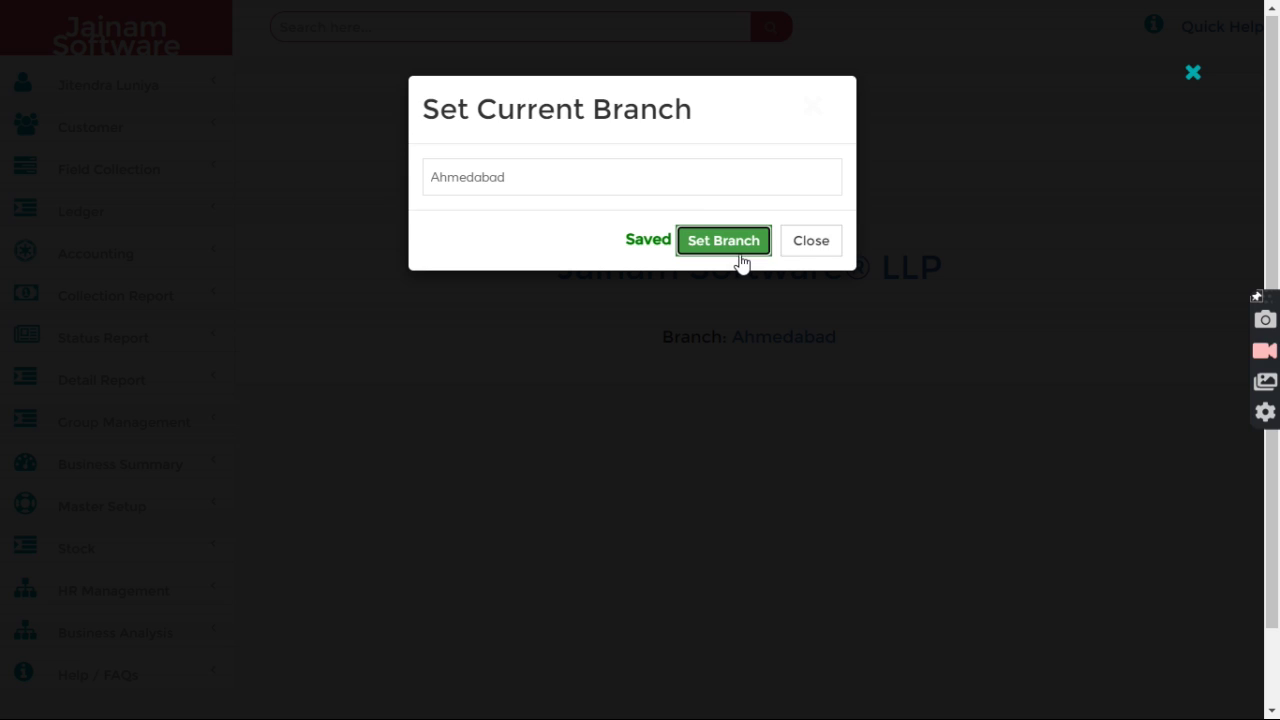
Step: Display the Tea or Coffee Expenses account statement under the Ahmedabad branch and check the branch of its entry
{"action": "scroll", "coordinate": [62, 472], "scroll_direction": "down", "scroll_amount": 1}
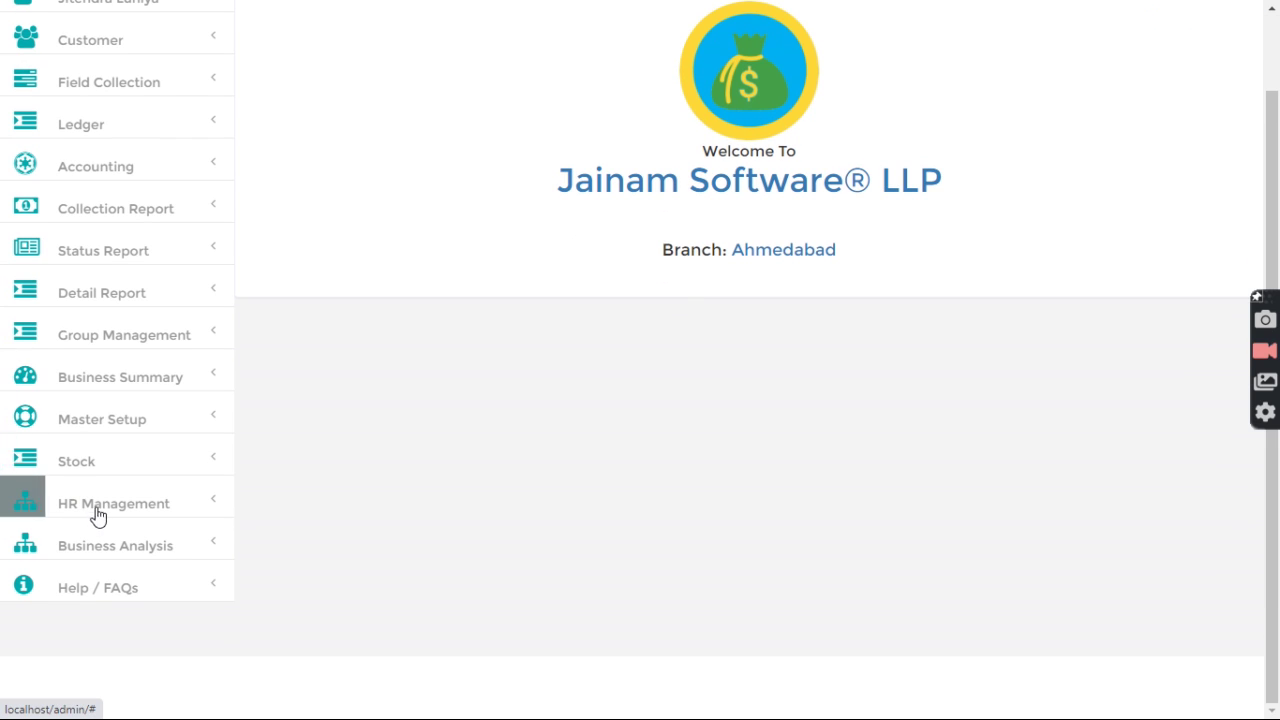
{"action": "left_click", "coordinate": [120, 381]}
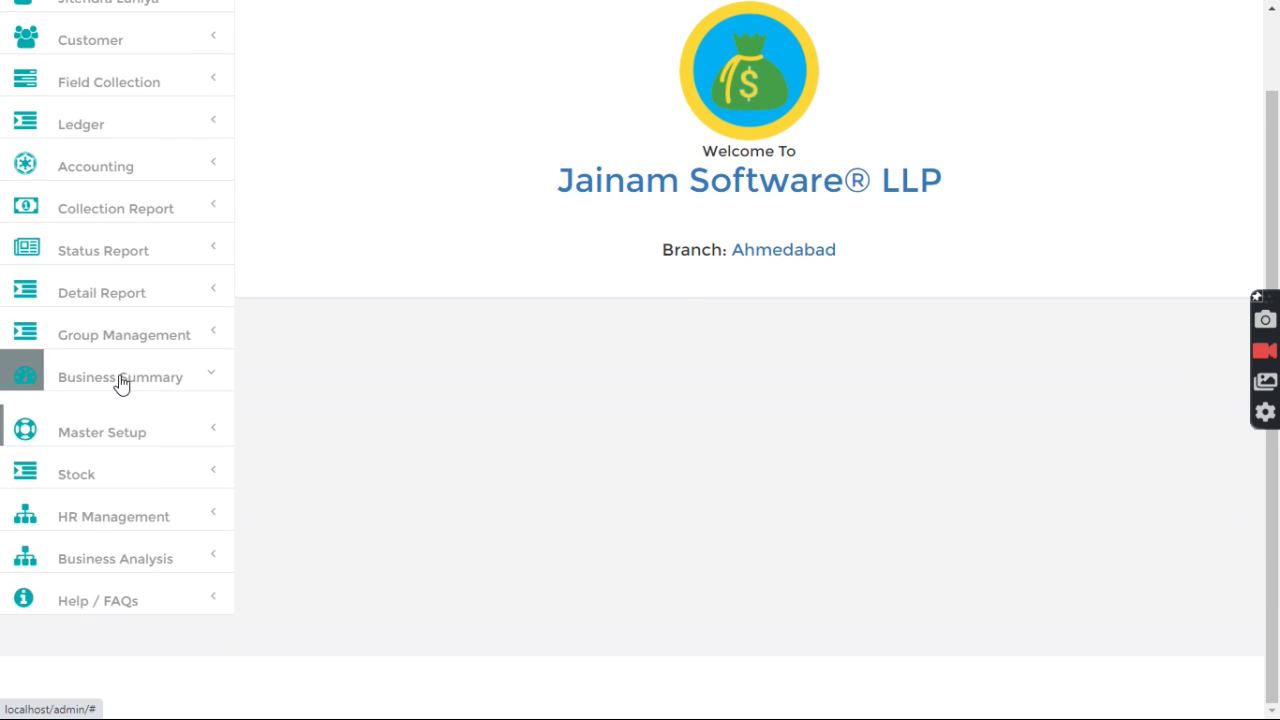
{"action": "scroll", "coordinate": [138, 520], "scroll_direction": "down", "scroll_amount": 2}
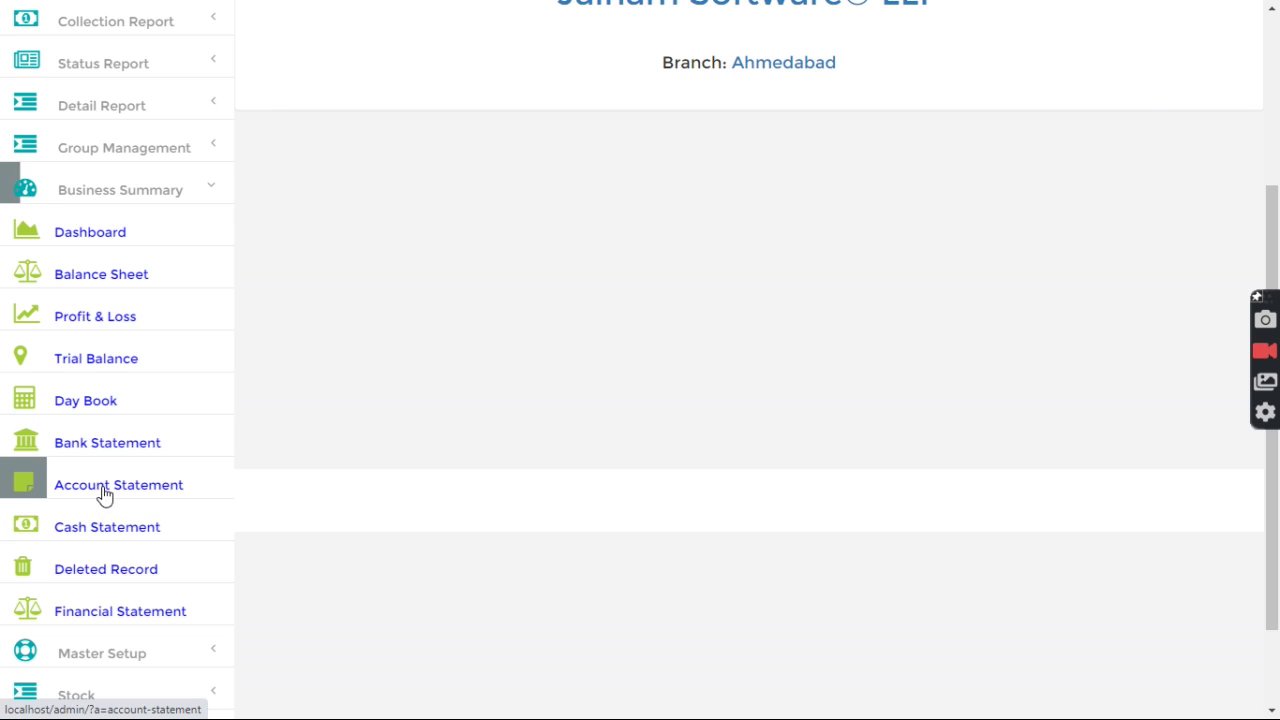
{"action": "left_click", "coordinate": [104, 487]}
{"action": "left_click", "coordinate": [657, 128]}
{"action": "type", "text": "Tea or Coffee Expenses"}
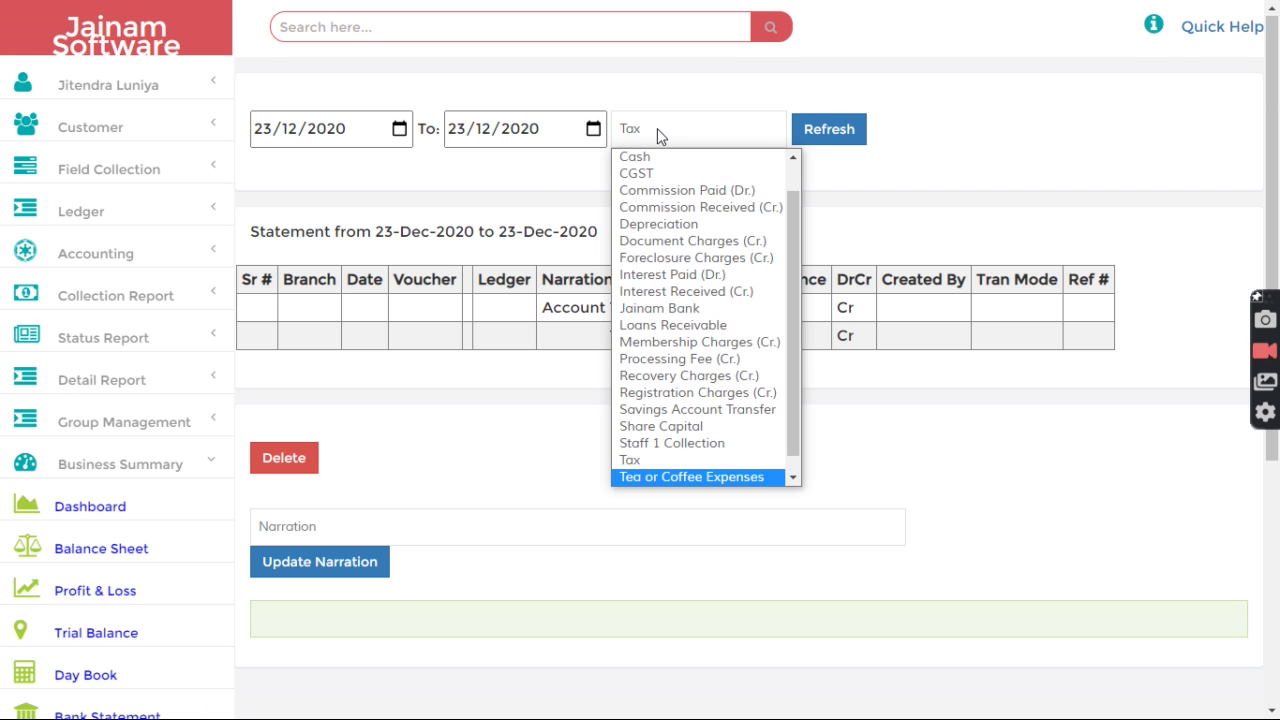
{"action": "key", "text": "Return"}
{"action": "left_click", "coordinate": [813, 138]}
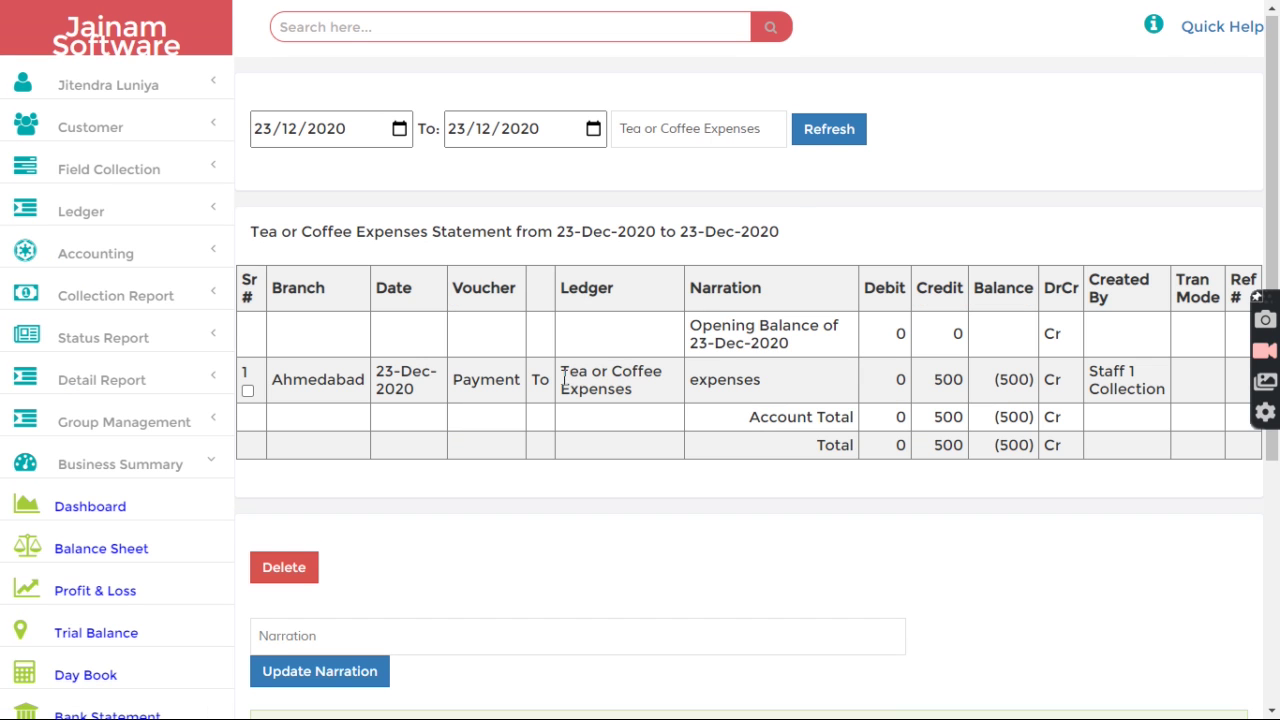
{"action": "double_click", "coordinate": [320, 379]}
{"action": "left_click", "coordinate": [628, 228]}
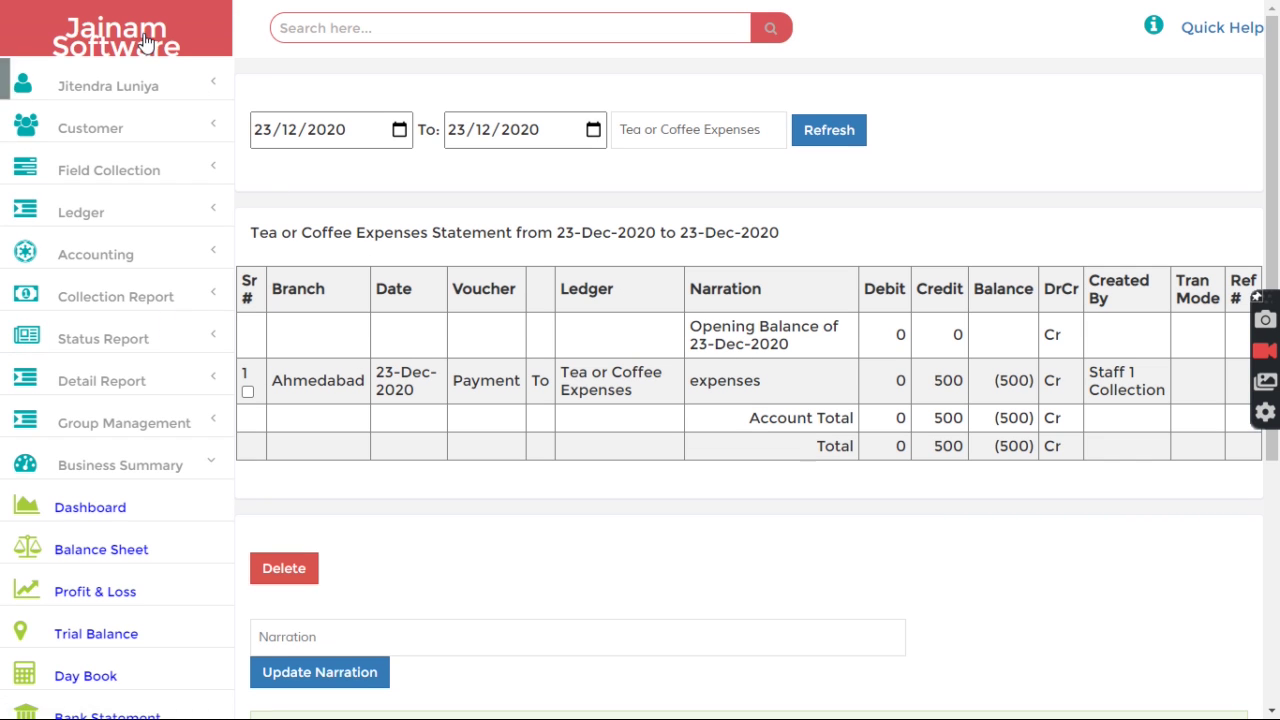
Step: Display the All Party List status report under the Ahmedabad branch and check which list its customer belongs to
{"action": "left_click", "coordinate": [145, 42]}
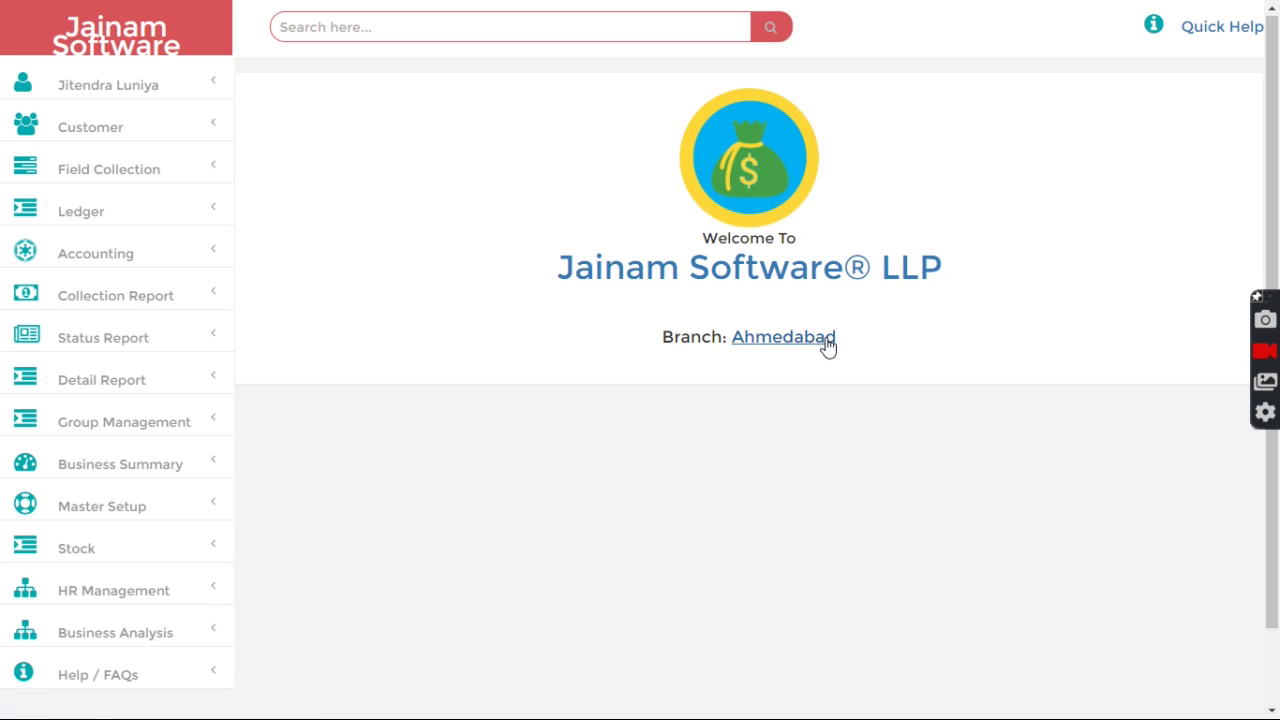
{"action": "left_click", "coordinate": [112, 338]}
{"action": "left_click", "coordinate": [25, 380]}
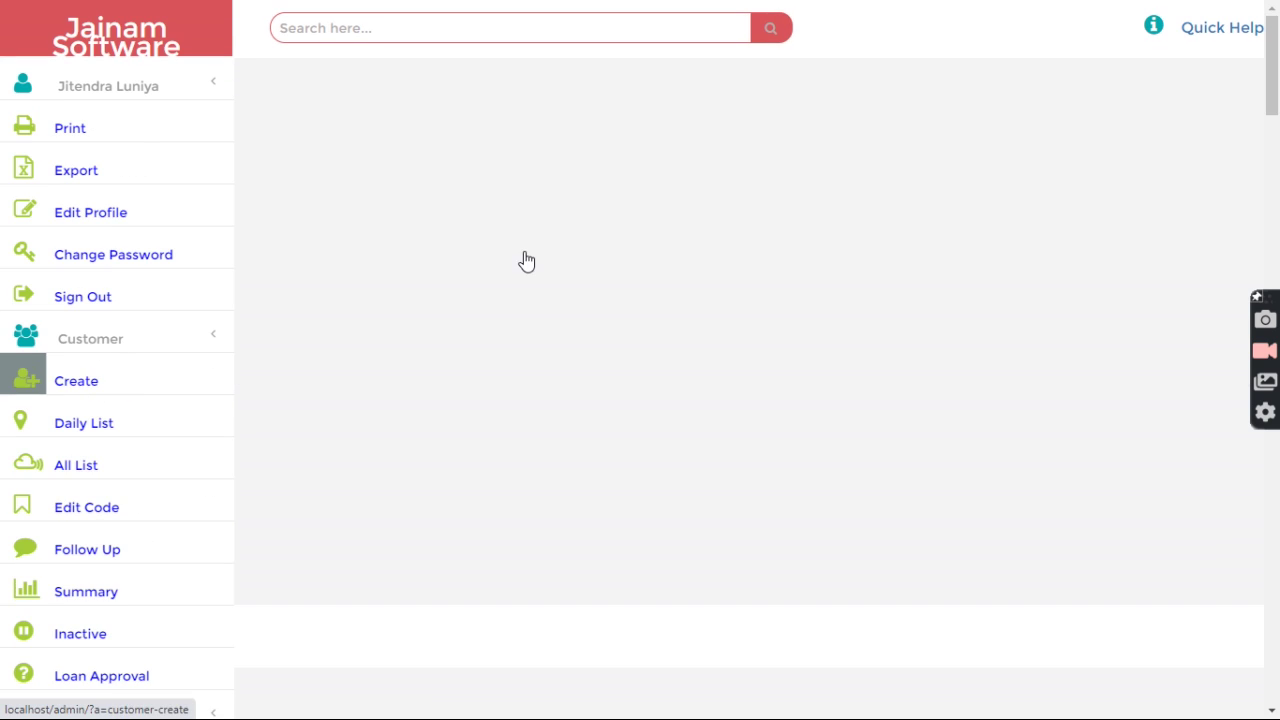
{"action": "left_click", "coordinate": [571, 131]}
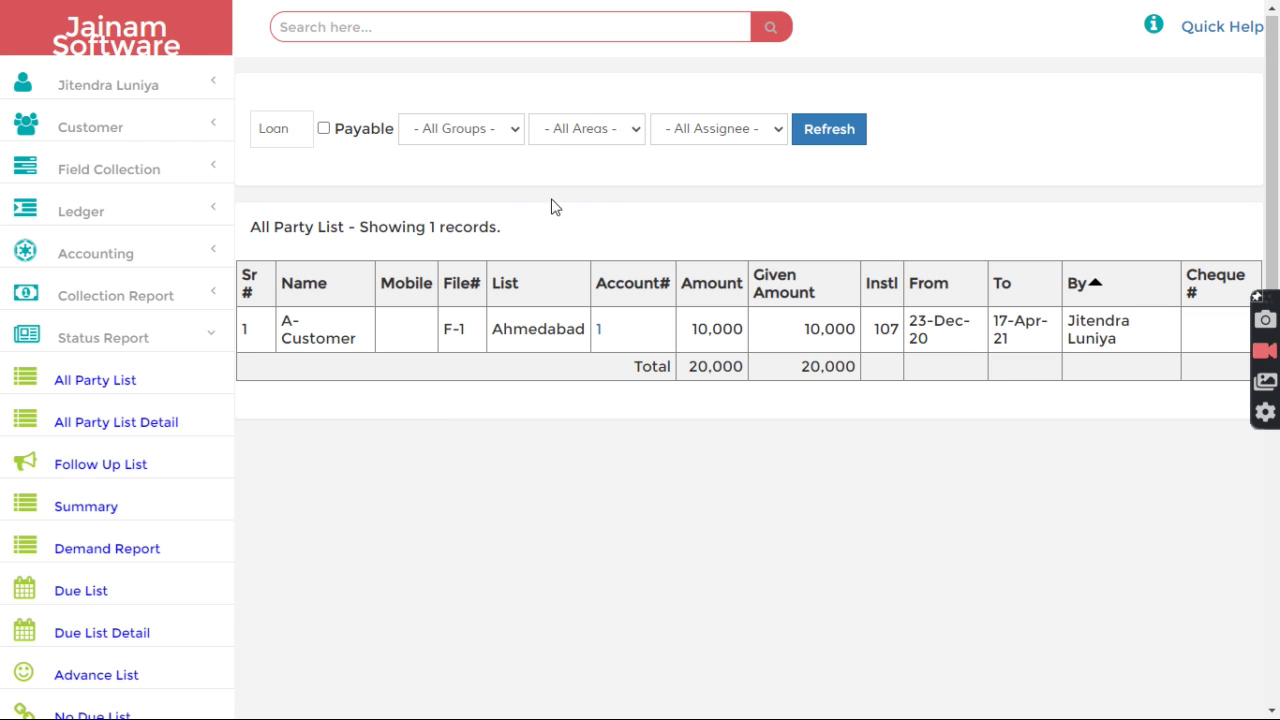
Step: Return to the home page and check which branch is currently selected
{"action": "left_click", "coordinate": [75, 45]}
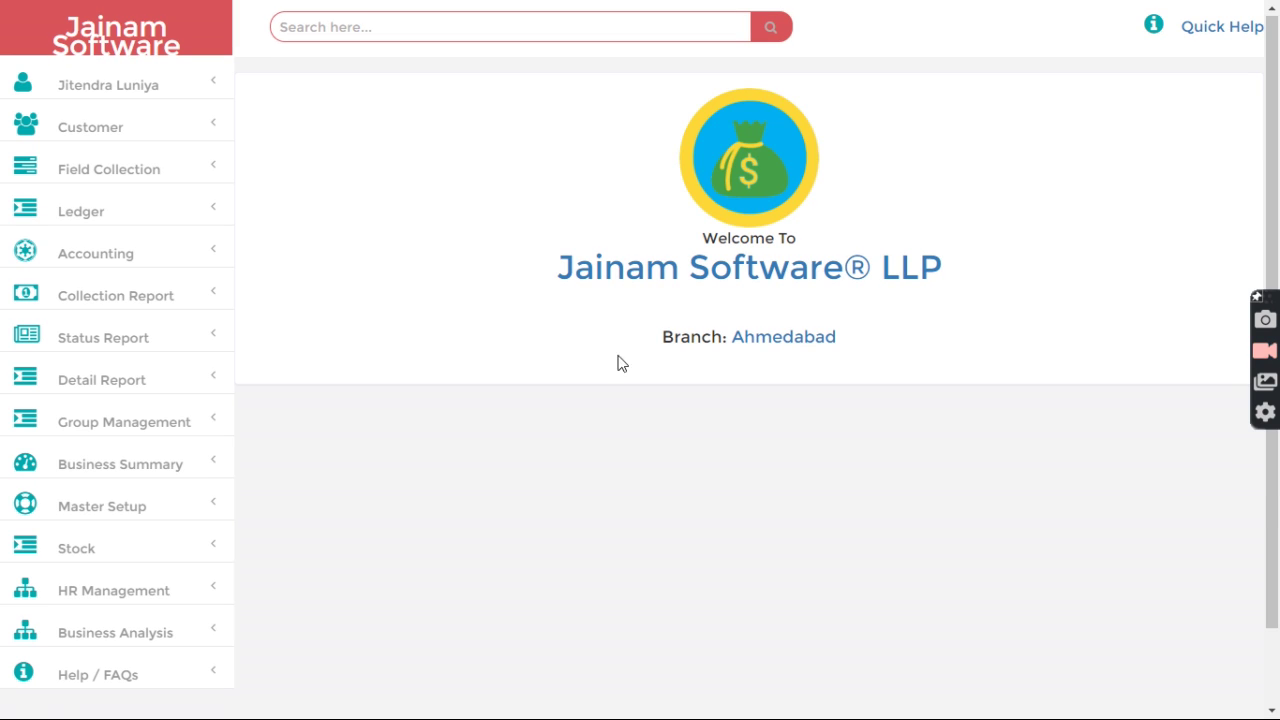
{"action": "left_click_drag", "start_coordinate": [656, 345], "coordinate": [895, 344]}
{"action": "left_click", "coordinate": [919, 346]}
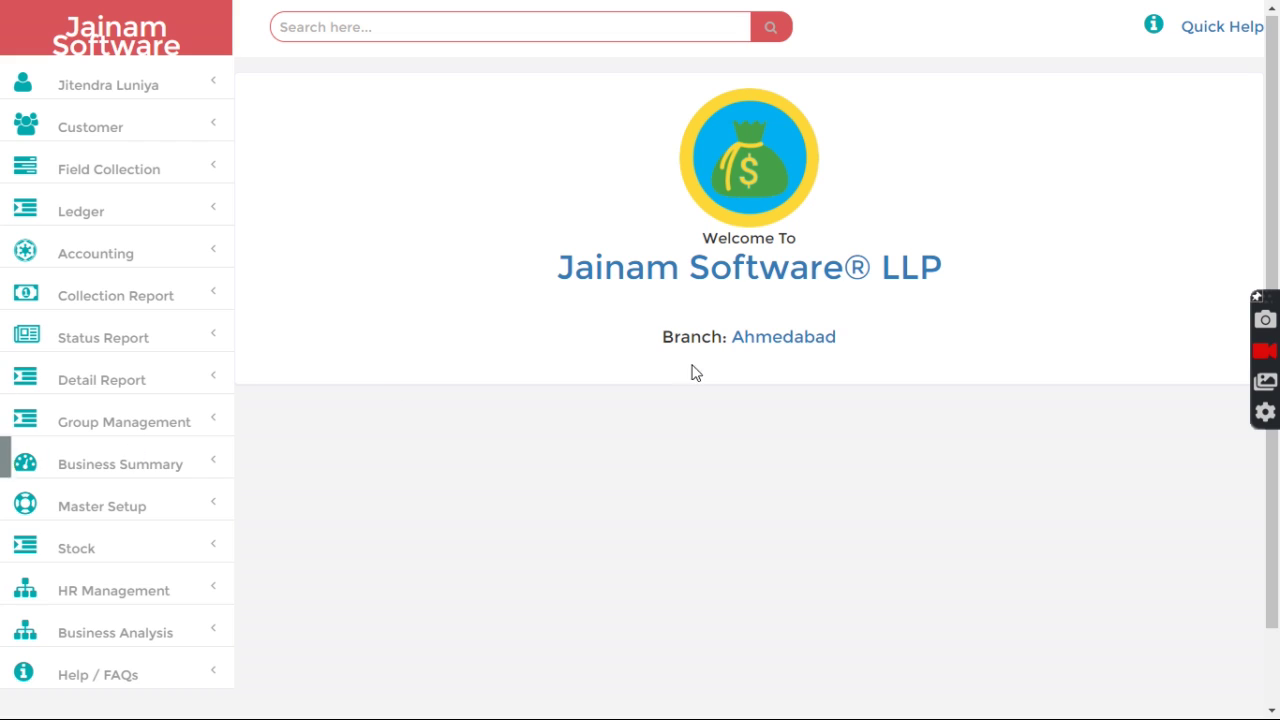
{"action": "left_click_drag", "start_coordinate": [648, 345], "coordinate": [946, 357]}
{"action": "left_click", "coordinate": [917, 374]}
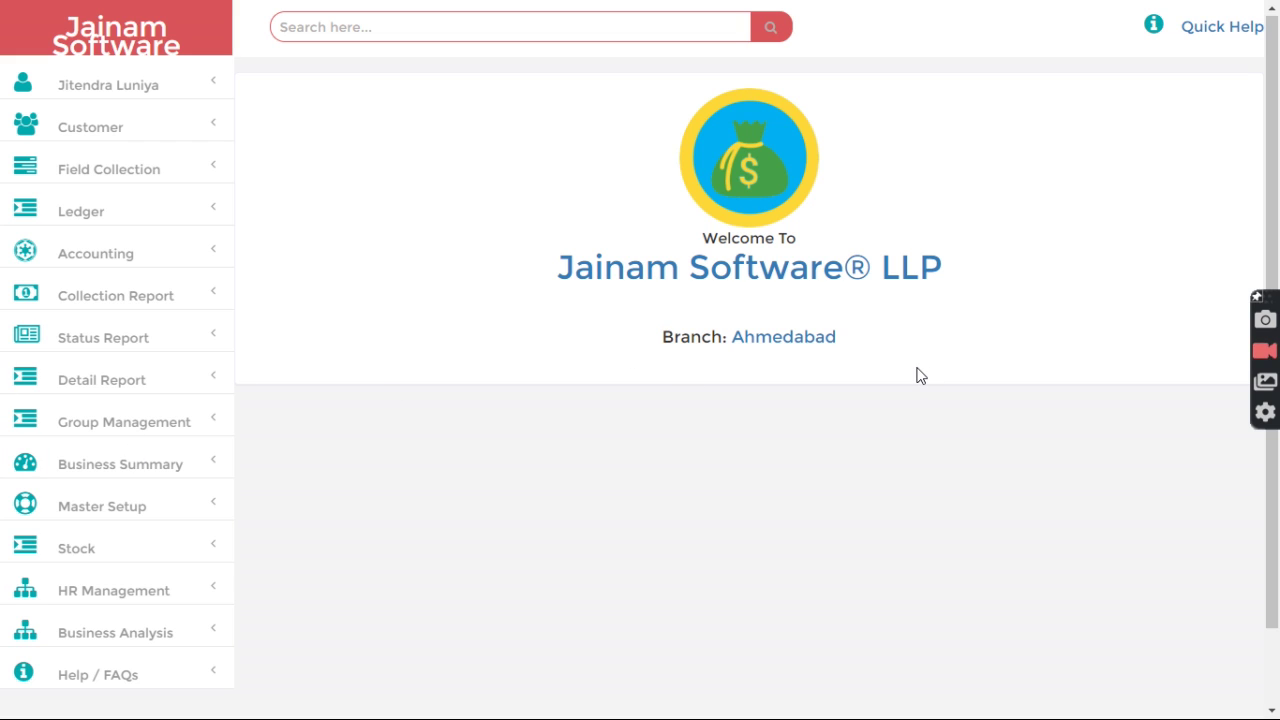